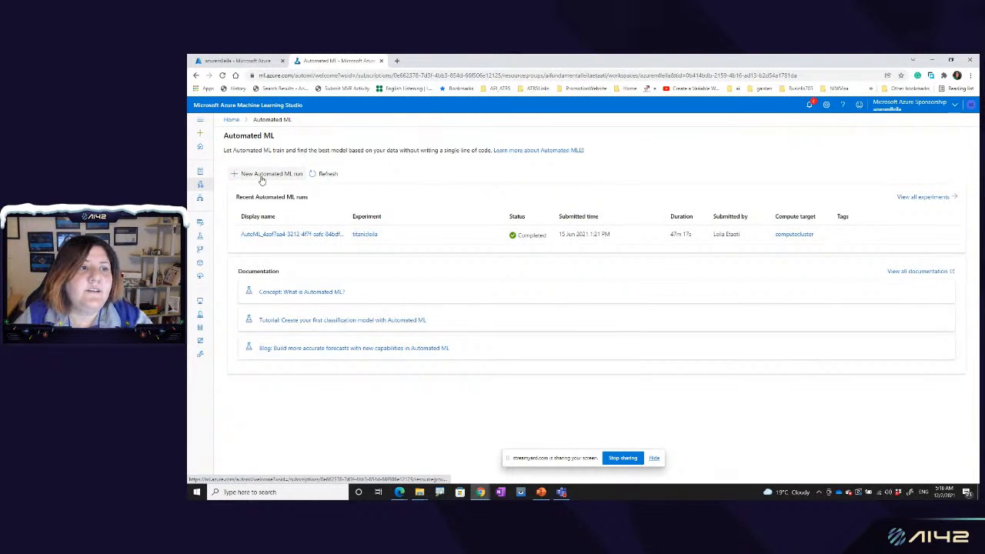
Step: Start a new Automated ML run and view the available sources for creating a dataset
left_click(262, 175)
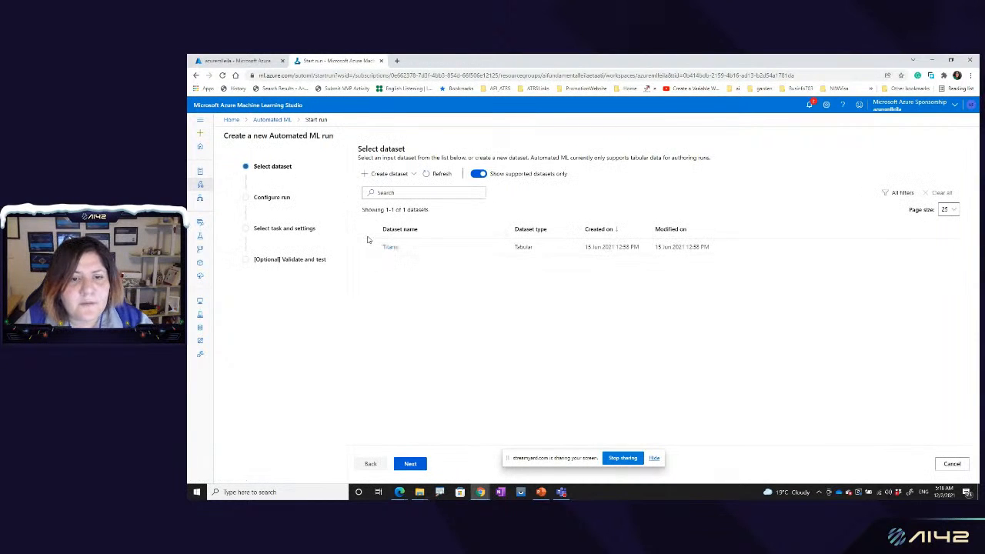
left_click(414, 177)
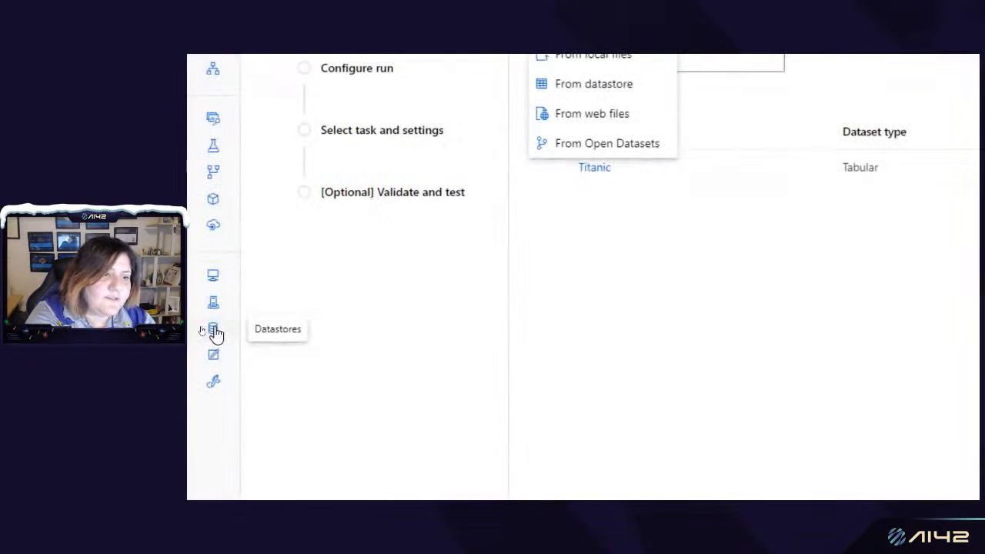
Step: Review the storage types offered for a new datastore, close the form without creating one, and view the registered datasets
left_click(214, 330)
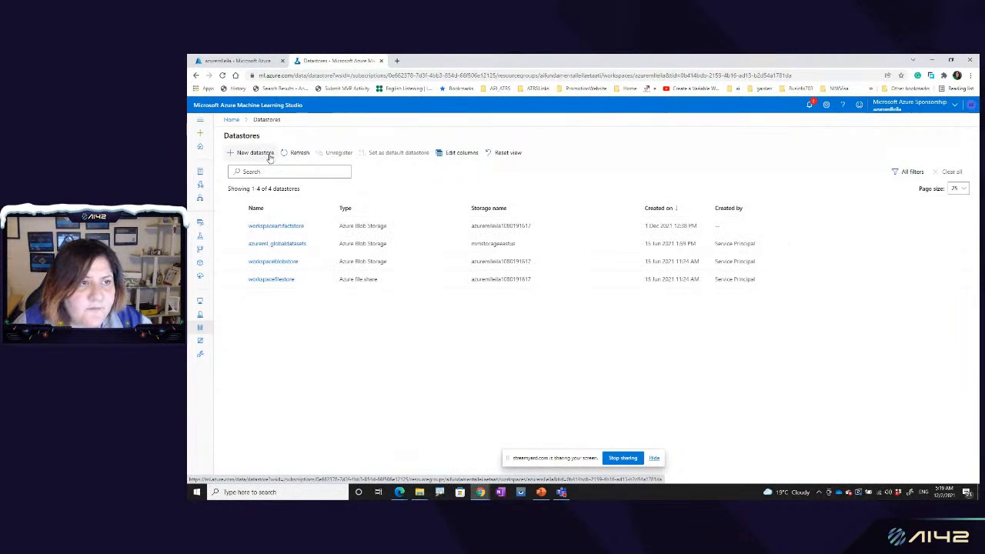
left_click(268, 155)
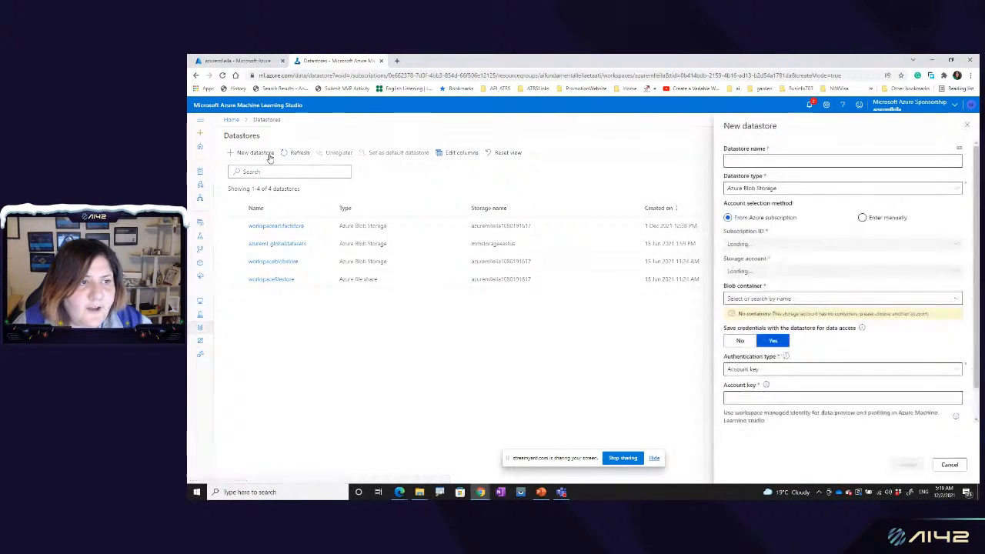
left_click(789, 191)
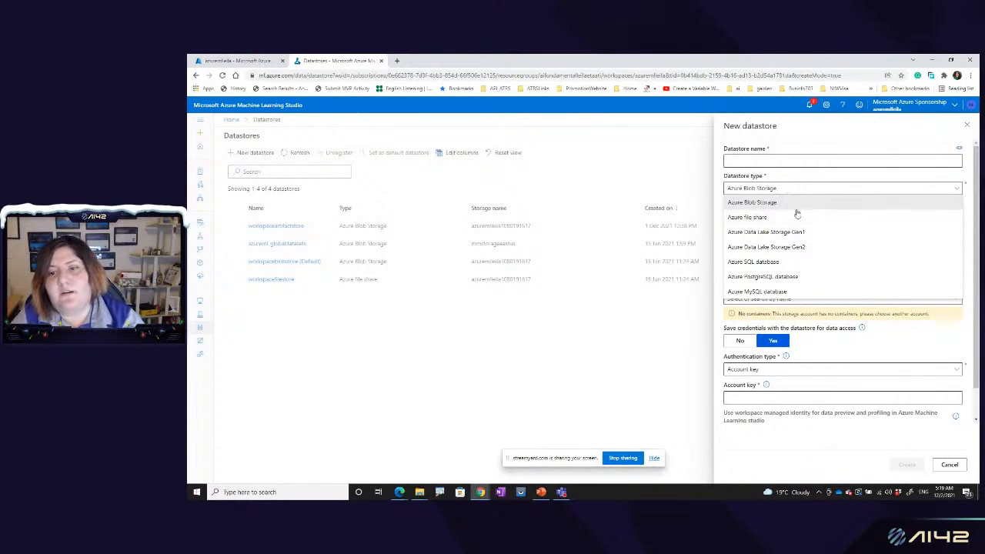
key("Escape")
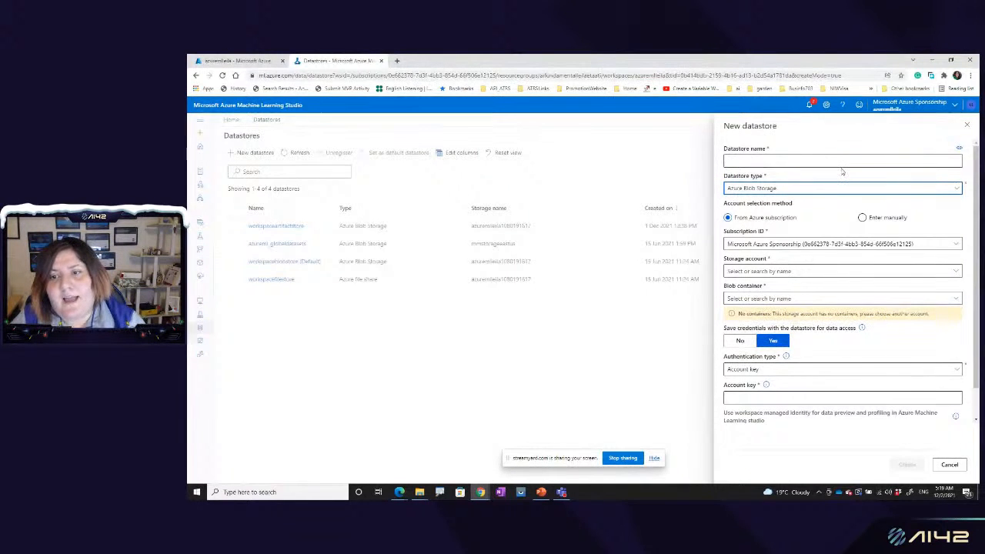
left_click(785, 190)
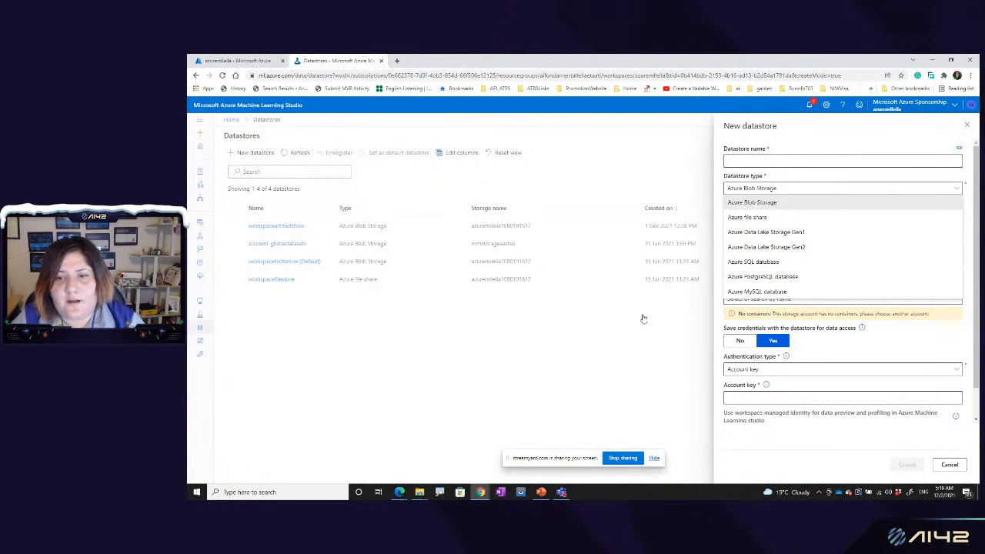
left_click(628, 362)
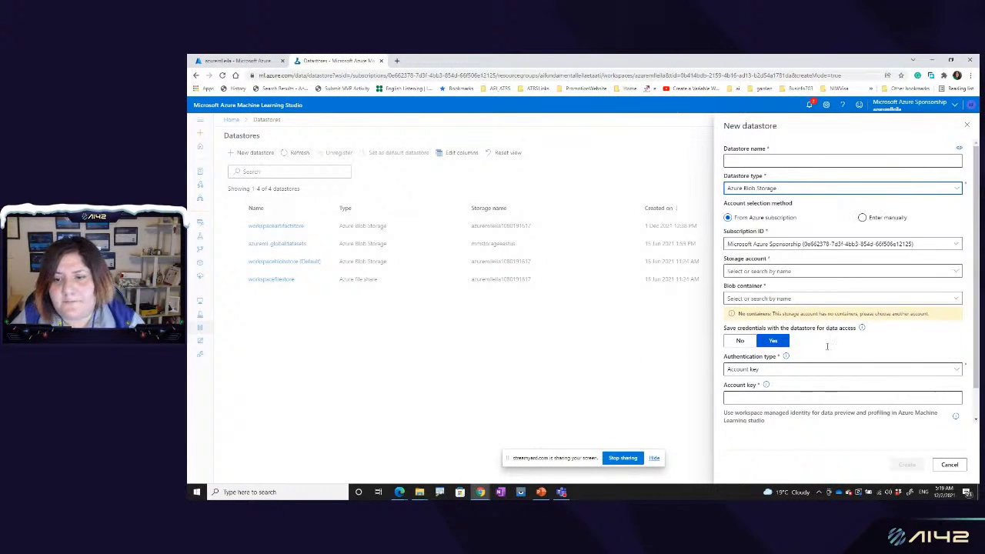
left_click(967, 125)
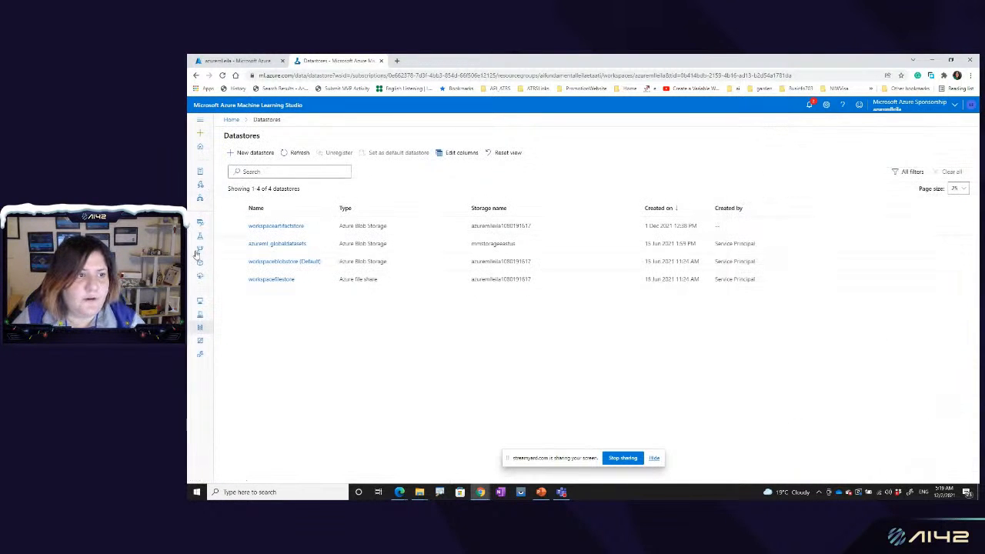
left_click(201, 223)
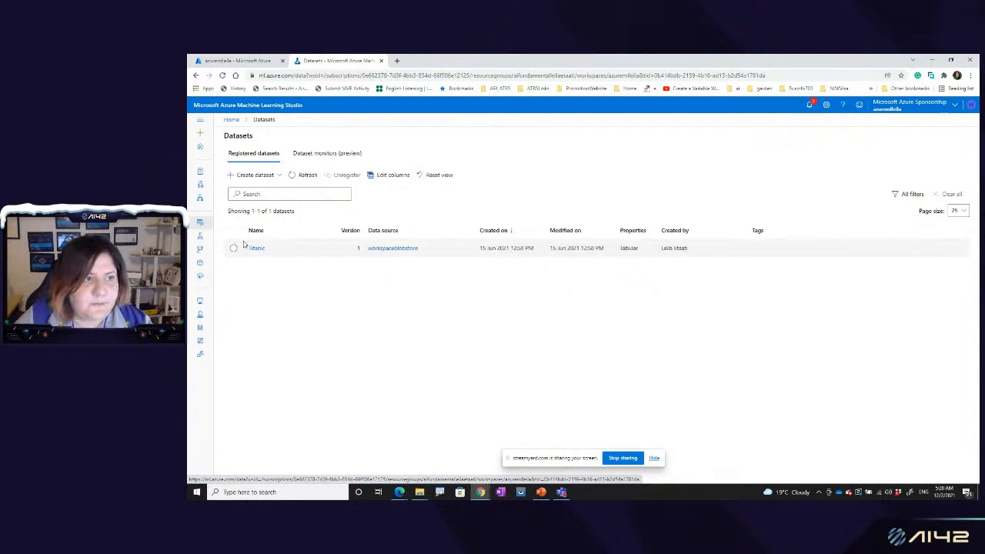
Step: Start a new Automated ML run with the Titanic dataset and proceed to the run configuration
left_click(204, 185)
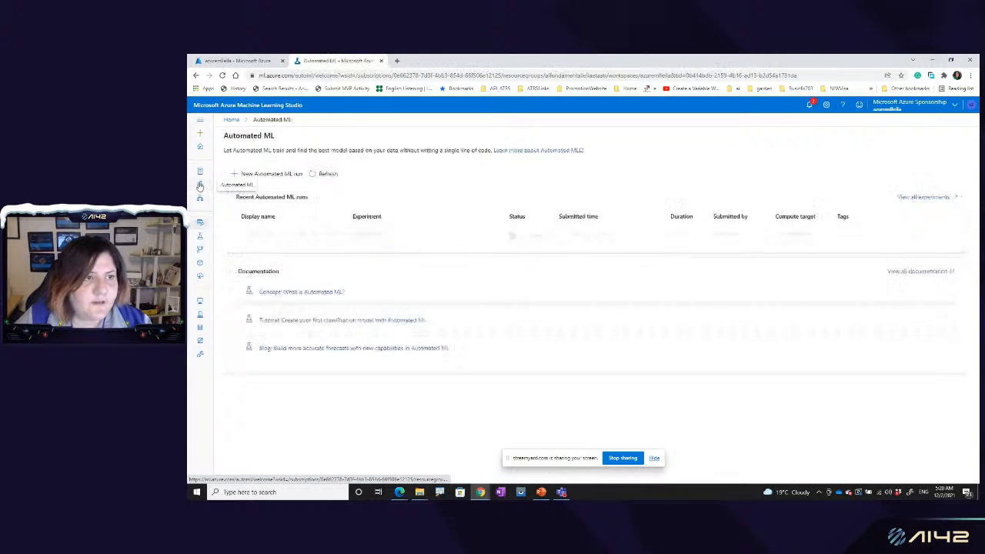
left_click(284, 174)
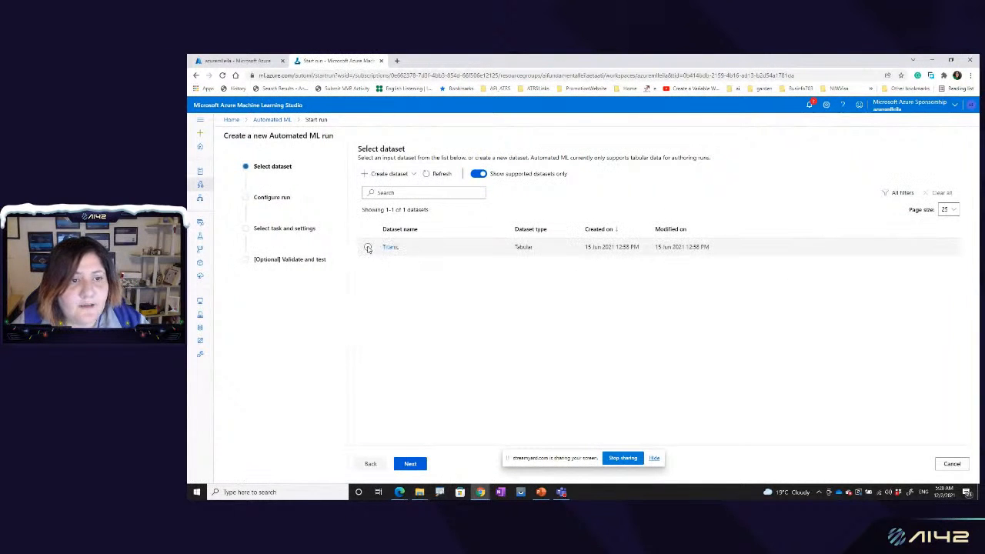
left_click(368, 247)
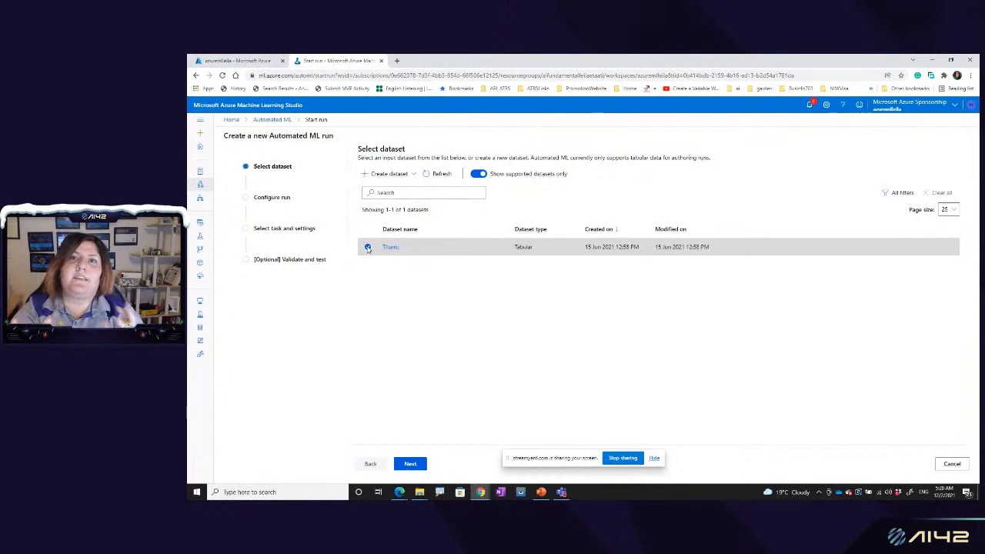
left_click(418, 466)
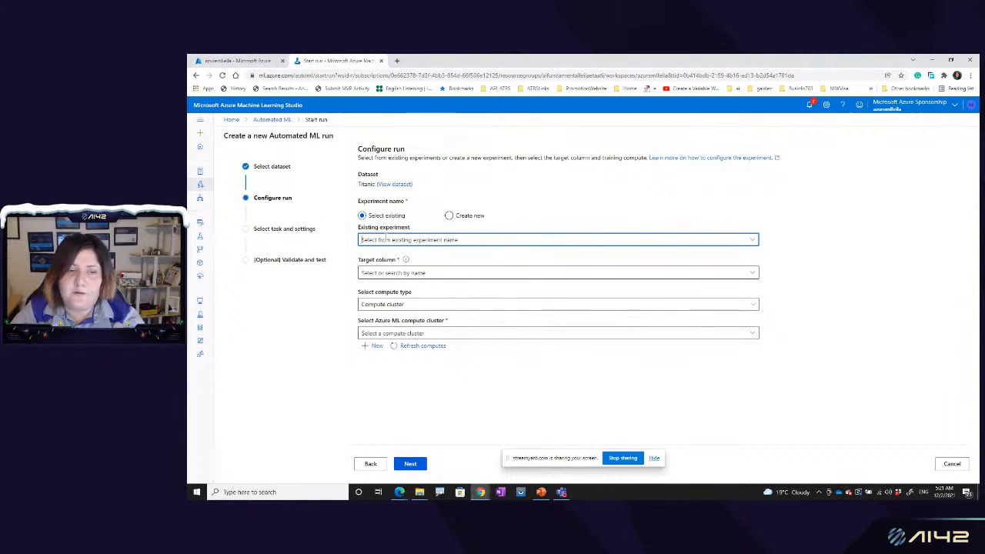
Step: Assign the run to the existing Titanic experiment and set its target column to Survived (Integer)
left_click(385, 239)
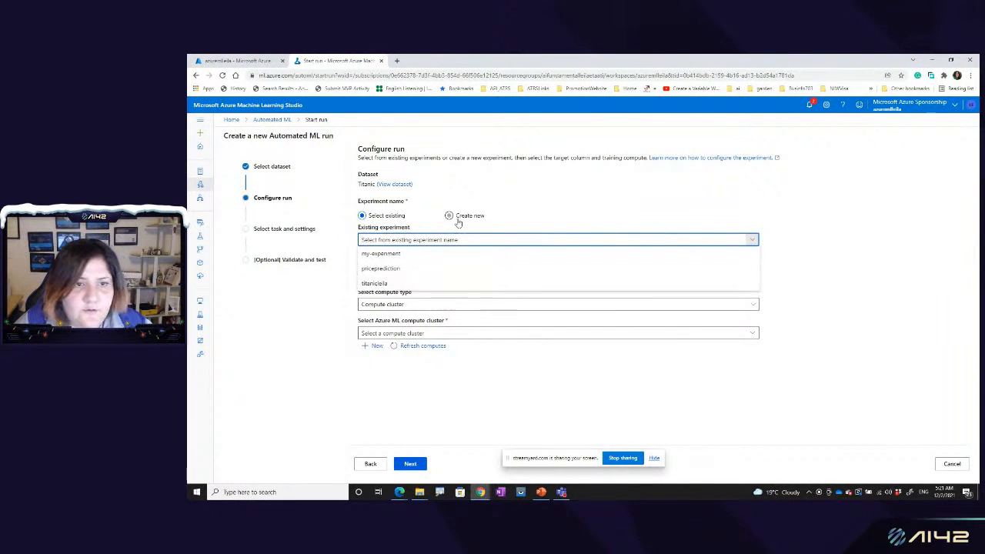
left_click(450, 216)
left_click(385, 217)
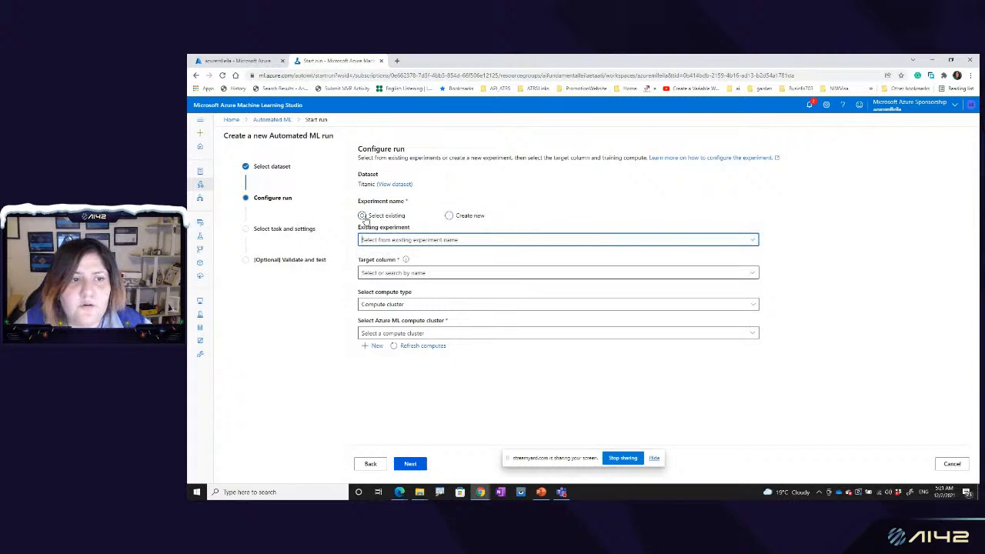
left_click(385, 240)
left_click(389, 284)
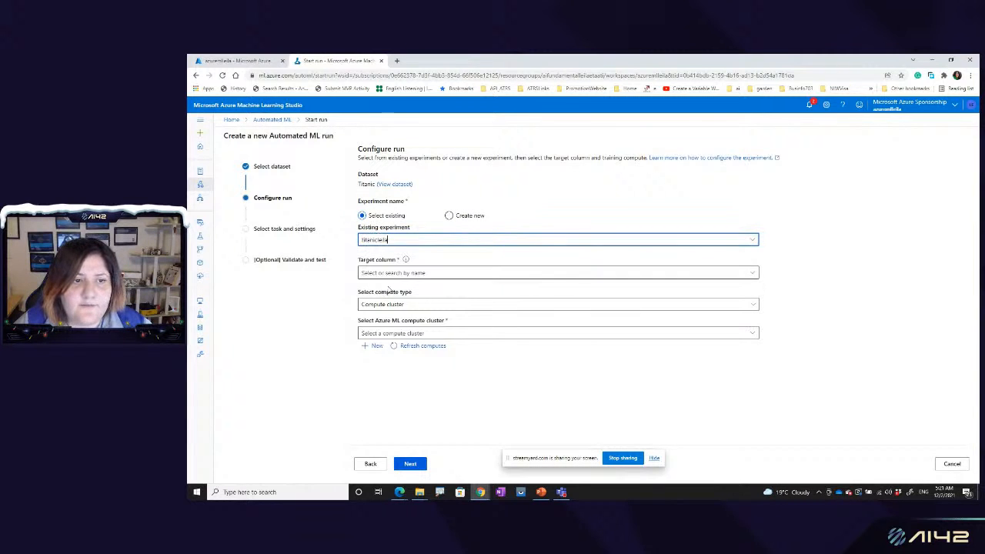
left_click(400, 272)
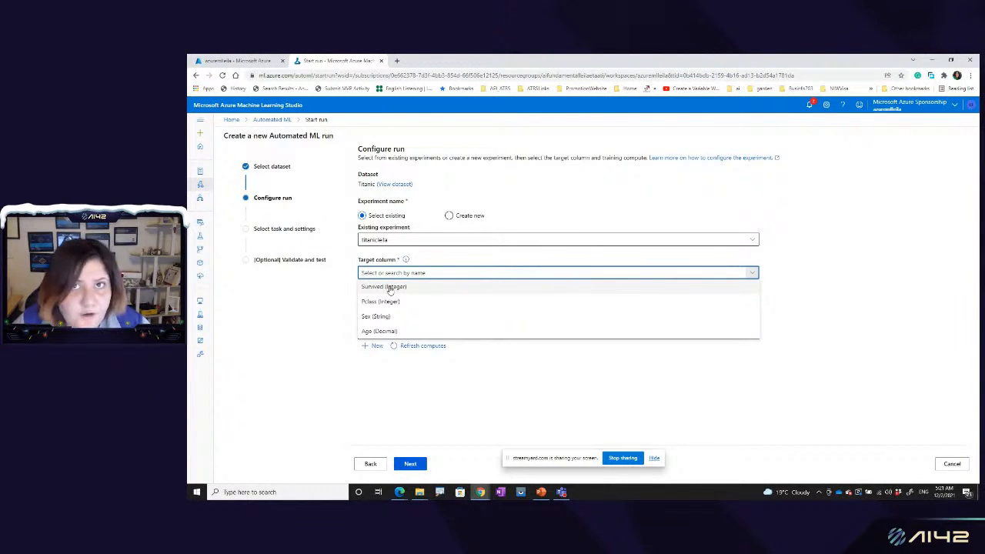
left_click(390, 287)
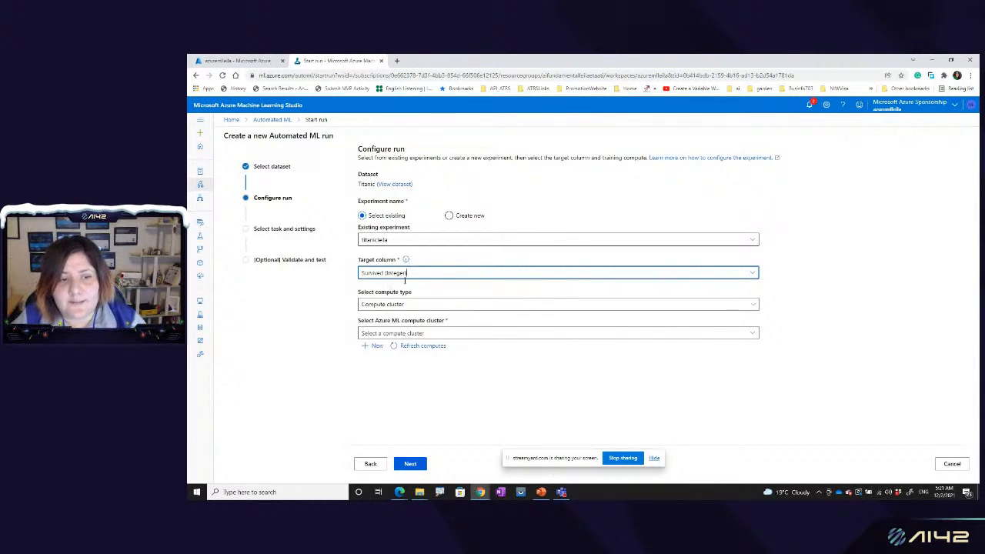
Step: Check the compute type options, and review the workspace's compute instances, compute clusters, inference clusters and attached computes in a separate browser tab
left_click(395, 305)
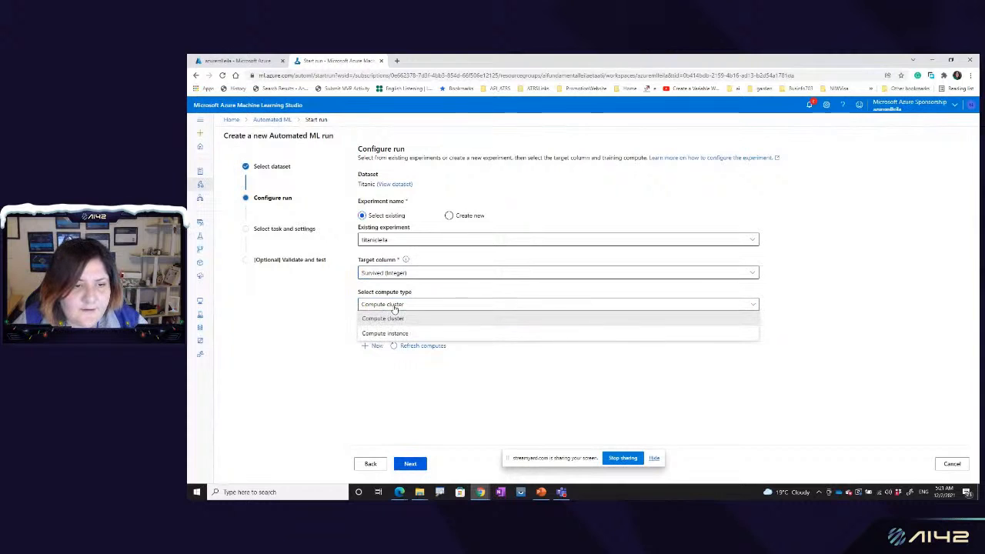
left_click(395, 306)
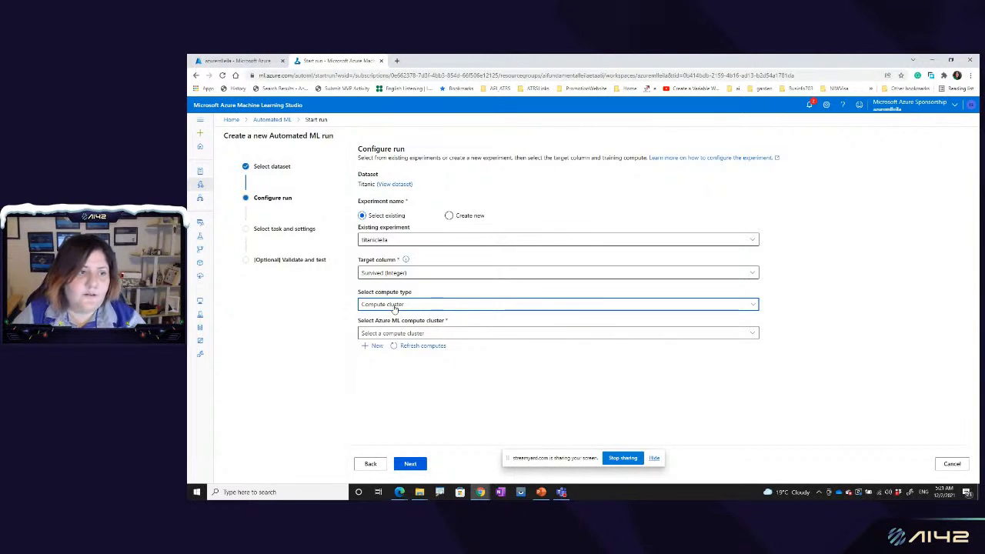
right_click(199, 305)
left_click(214, 310)
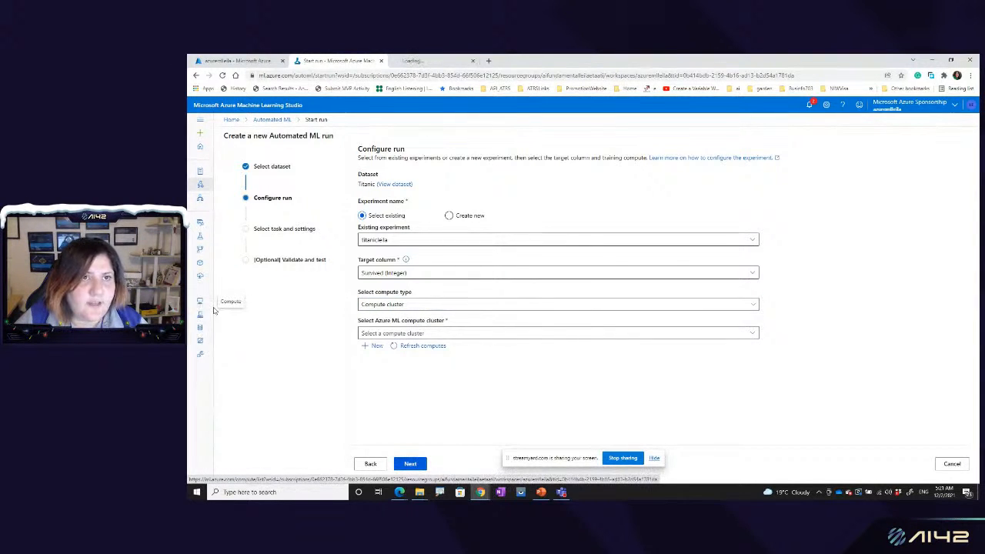
left_click(439, 60)
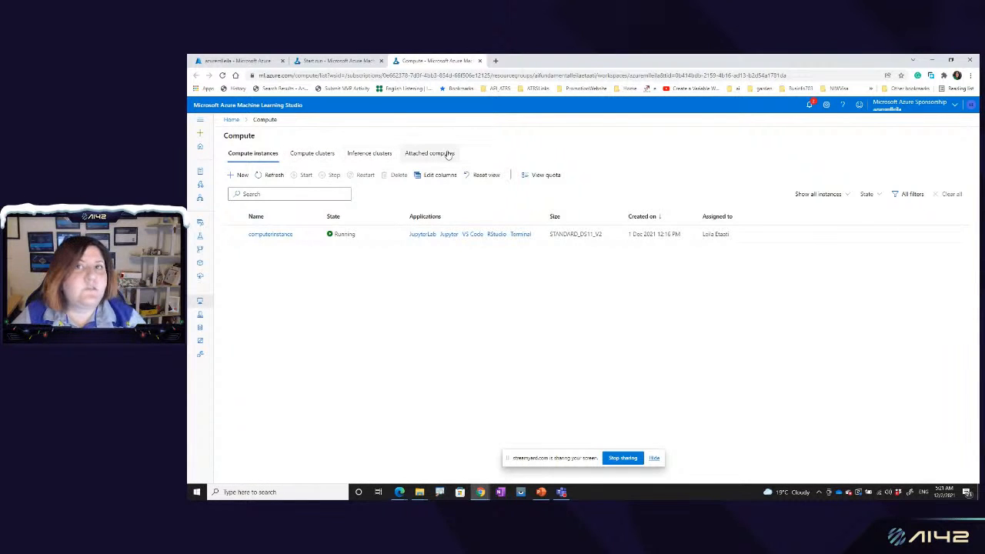
left_click(307, 154)
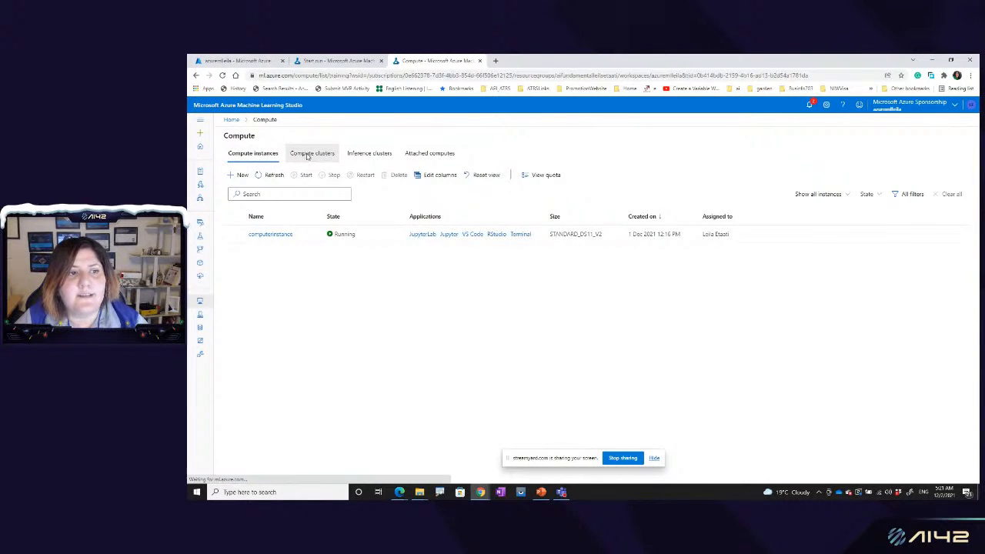
left_click(378, 156)
left_click(414, 154)
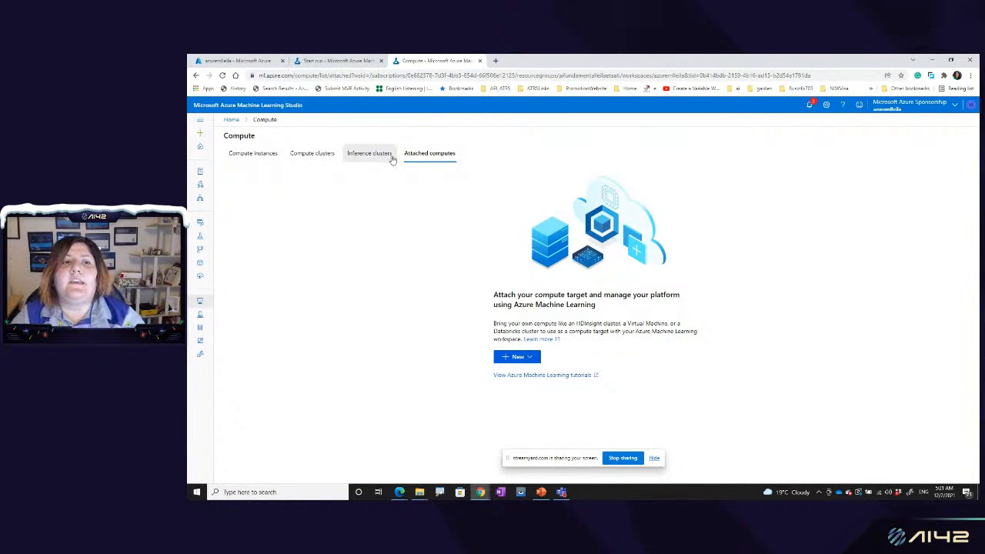
left_click(393, 159)
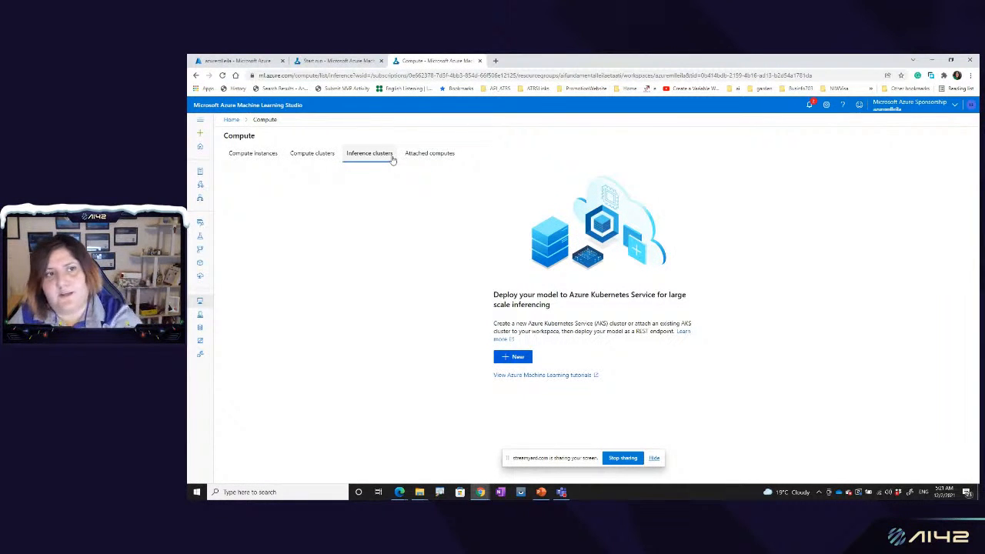
left_click(250, 158)
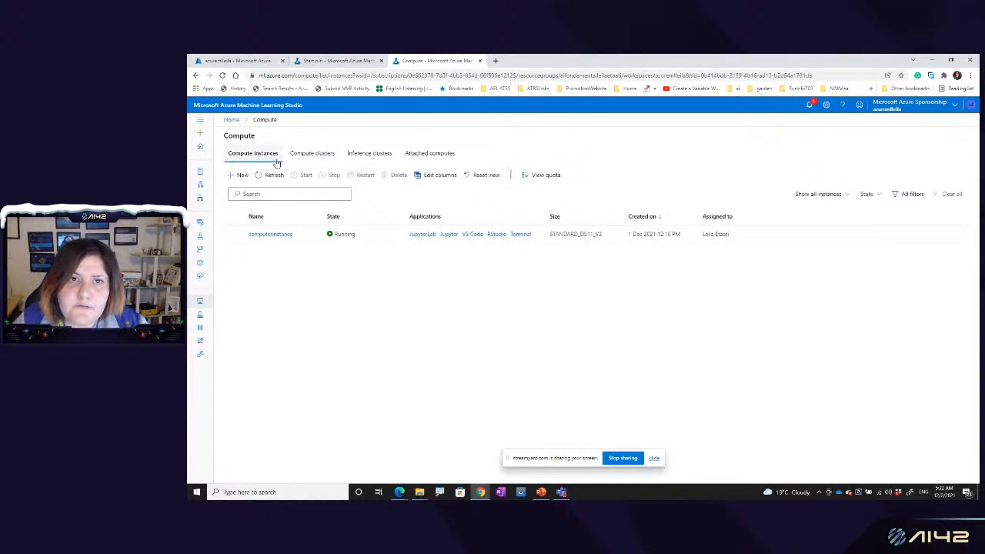
left_click(310, 154)
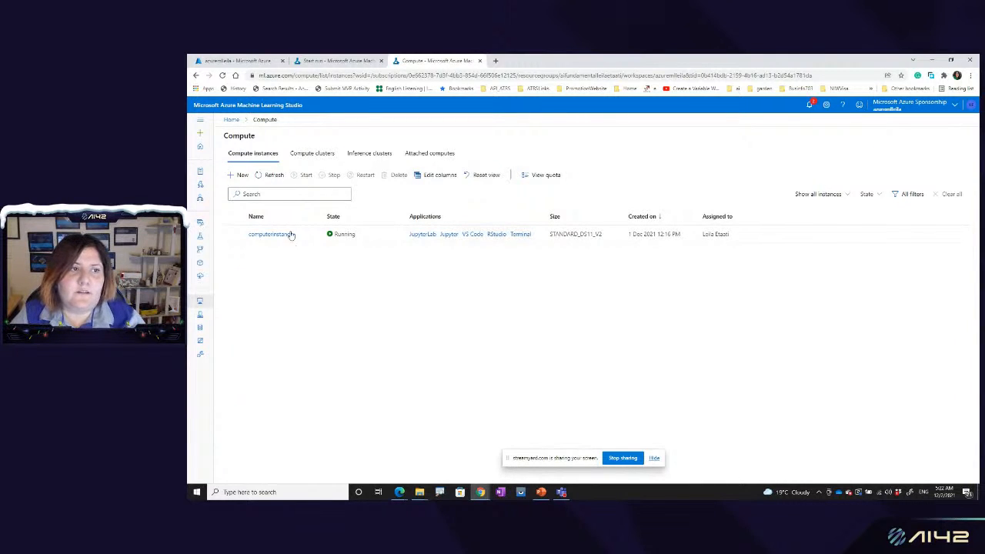
left_click(319, 155)
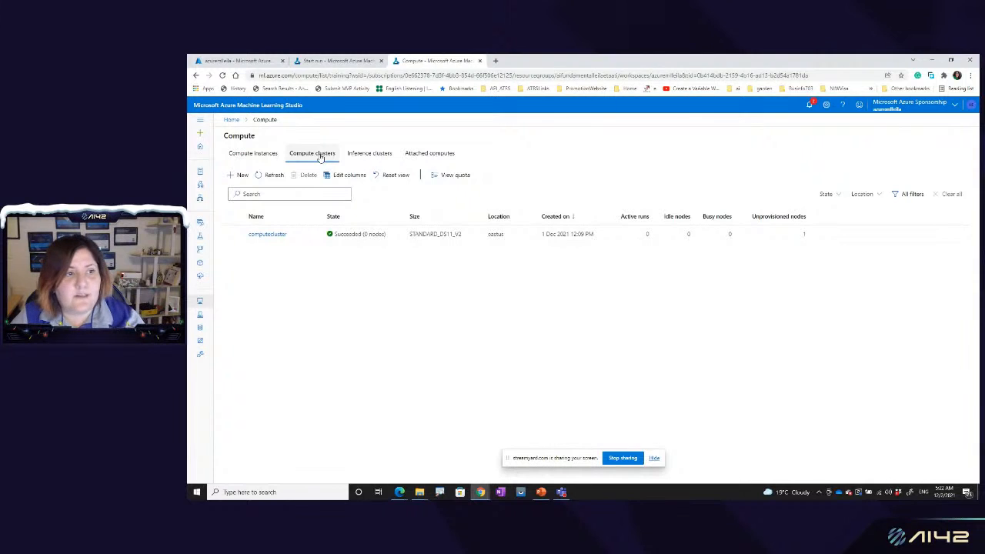
Step: Back in the run configuration, set the compute type to Compute cluster and choose computecluster as the Azure ML compute cluster
left_click(341, 60)
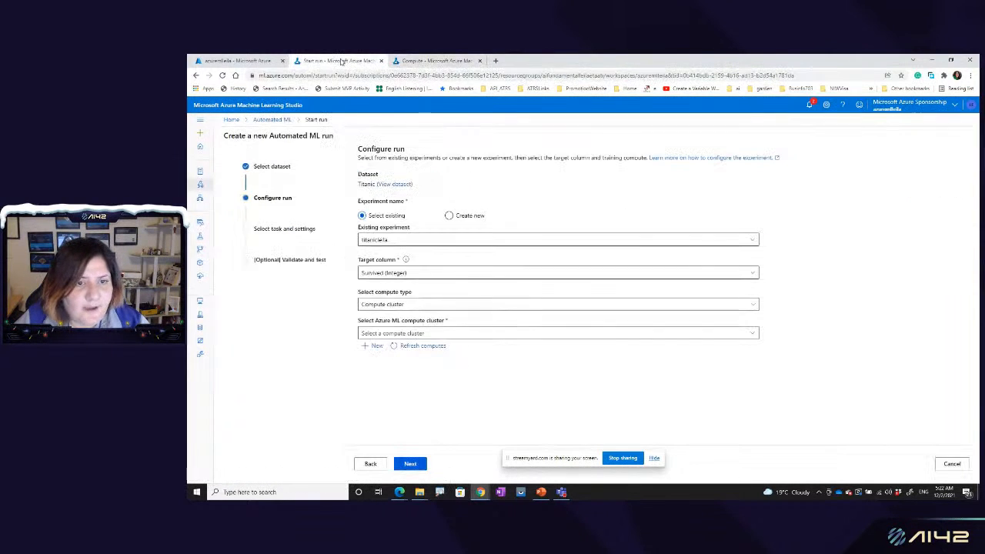
left_click(393, 305)
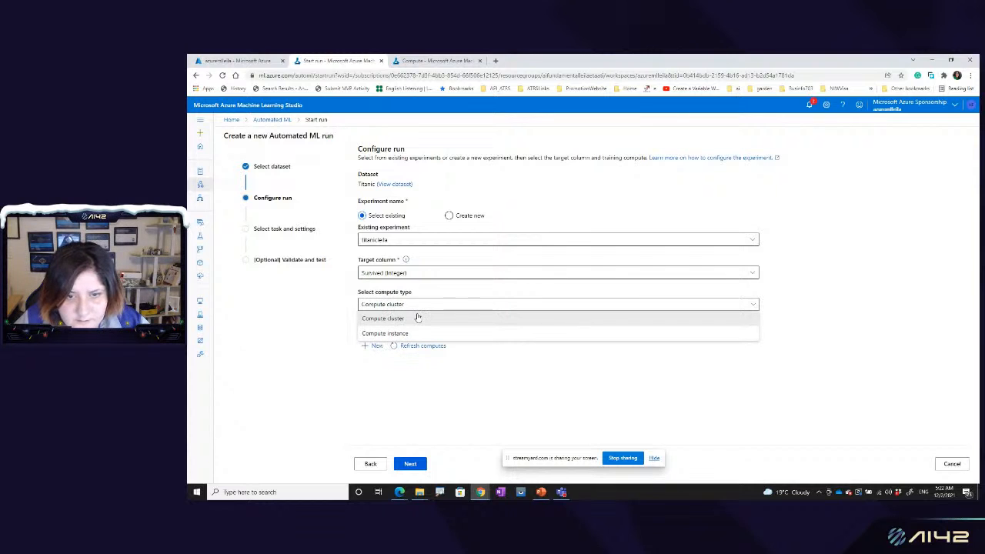
left_click(416, 320)
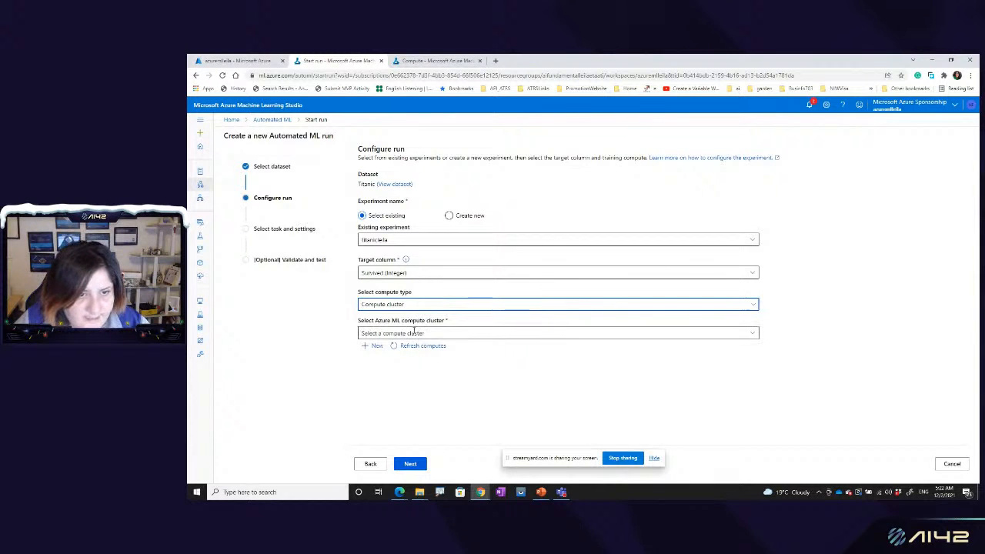
left_click(415, 333)
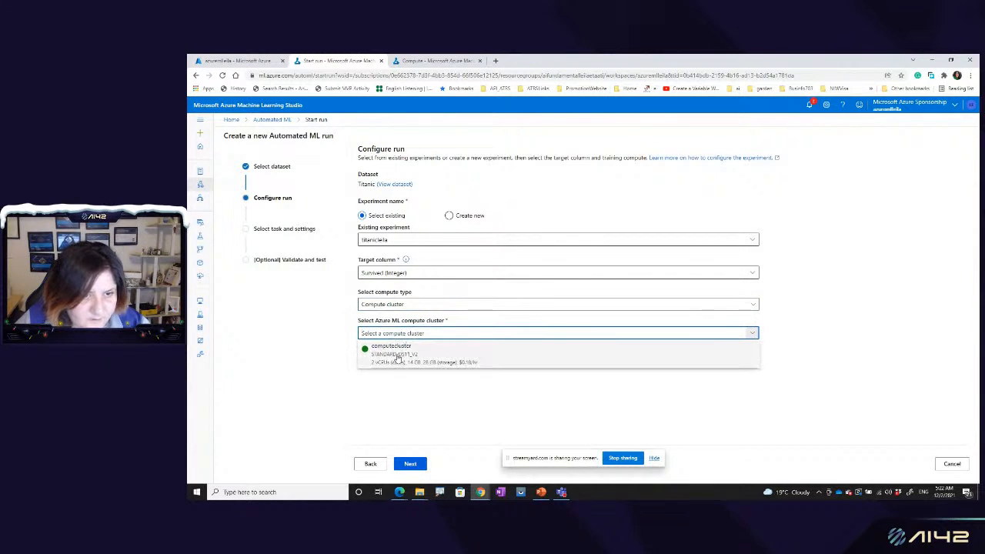
left_click(397, 355)
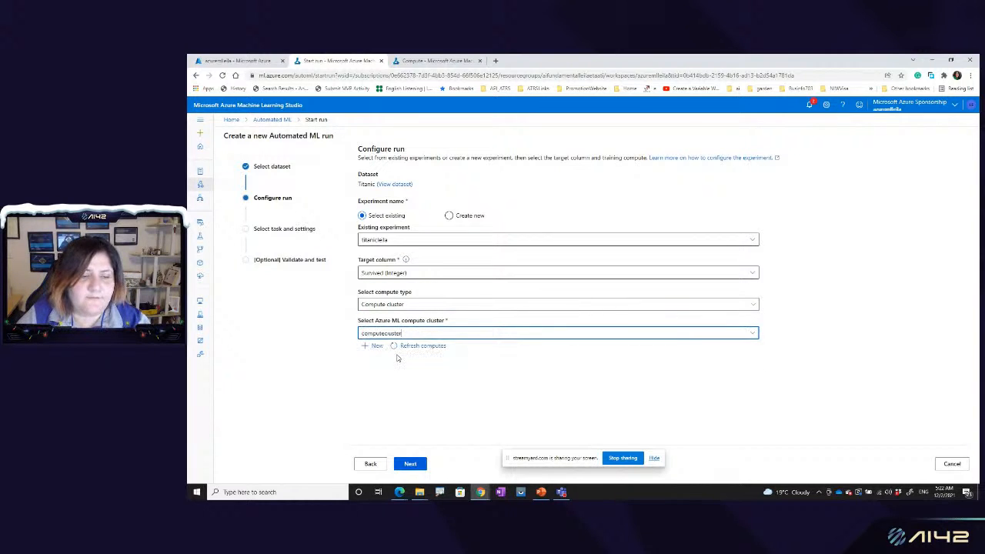
Step: Check the computeinstance entry among the compute instances in the Compute browser tab, and return to the run configuration
left_click(452, 60)
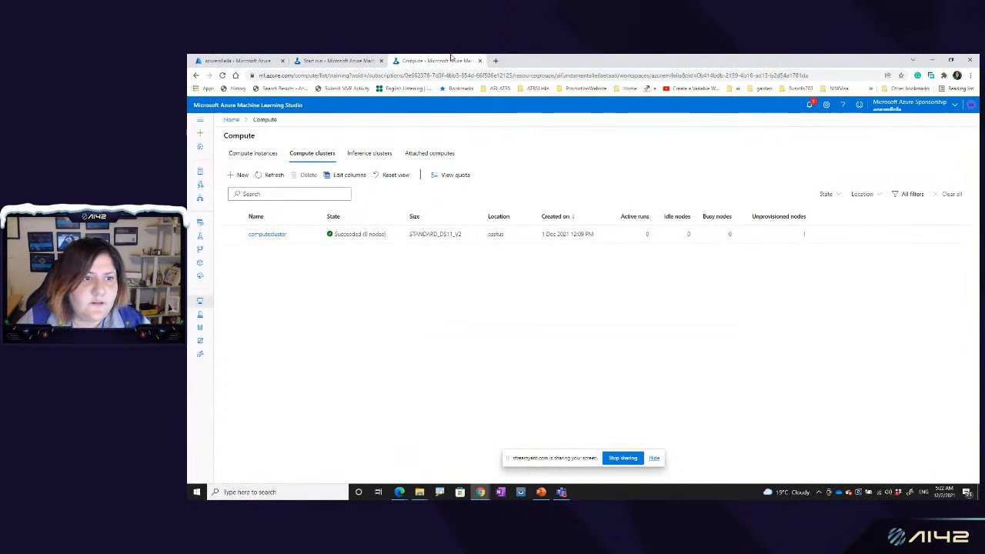
left_click(262, 154)
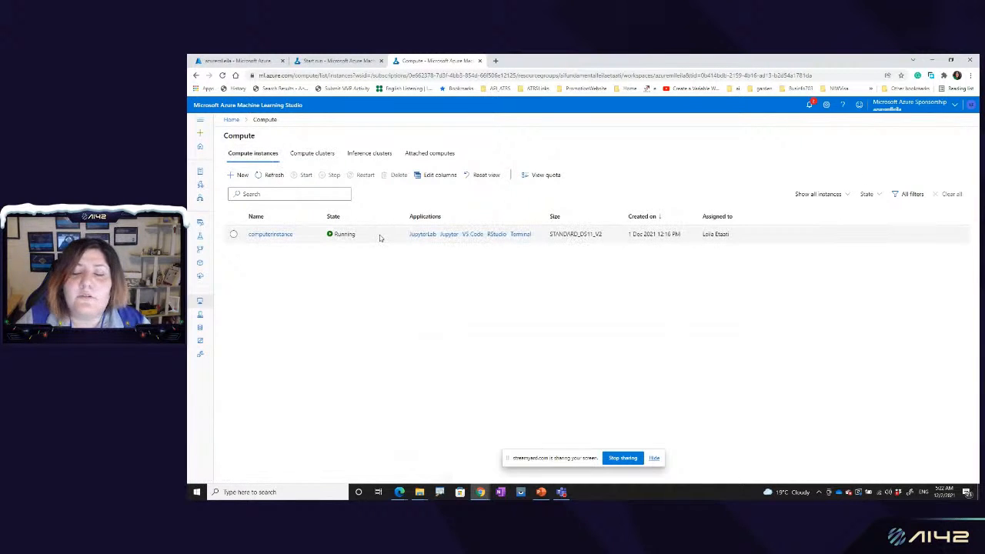
left_click(380, 238)
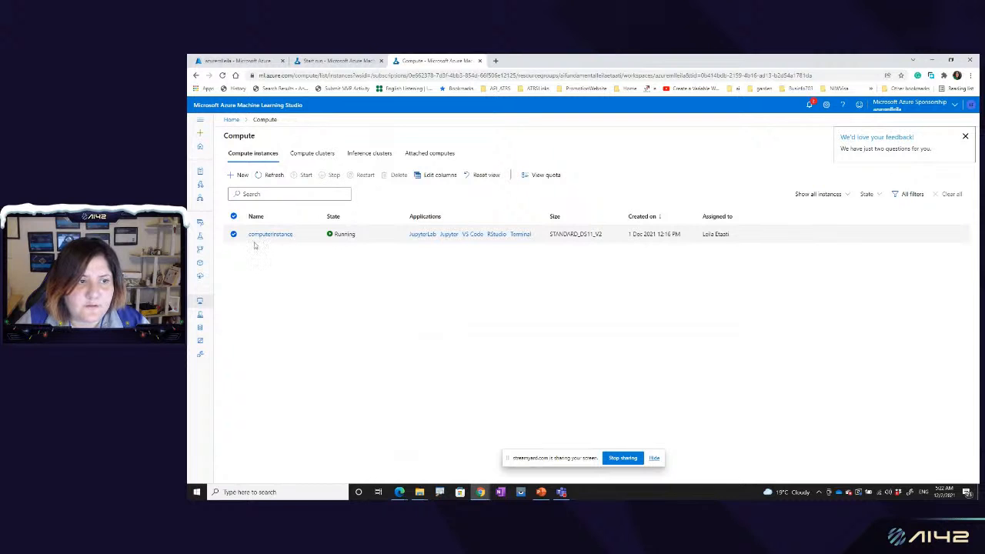
left_click(330, 60)
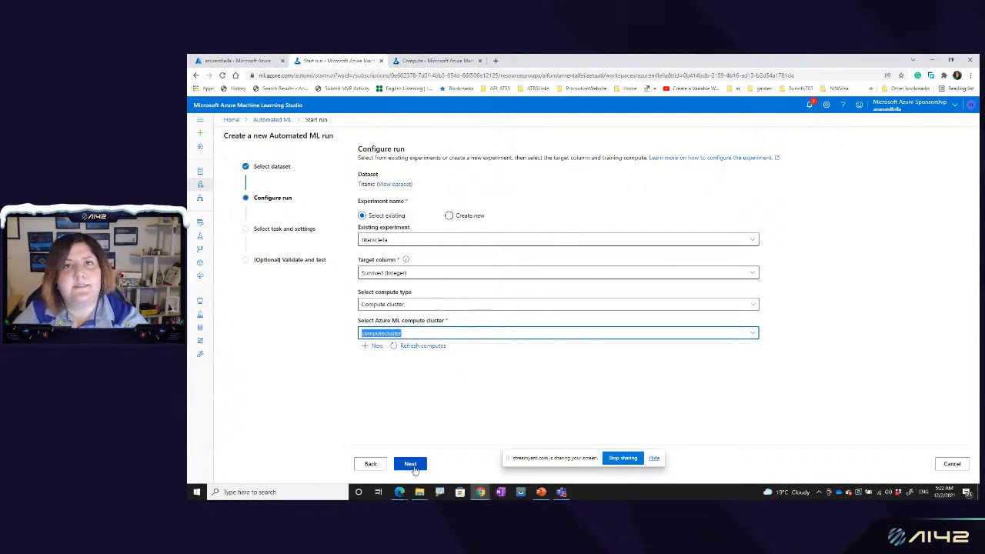
Step: Examine the required settings and virtual machine sizes for a new compute instance, cancel its creation, and return to the run configuration
left_click(408, 61)
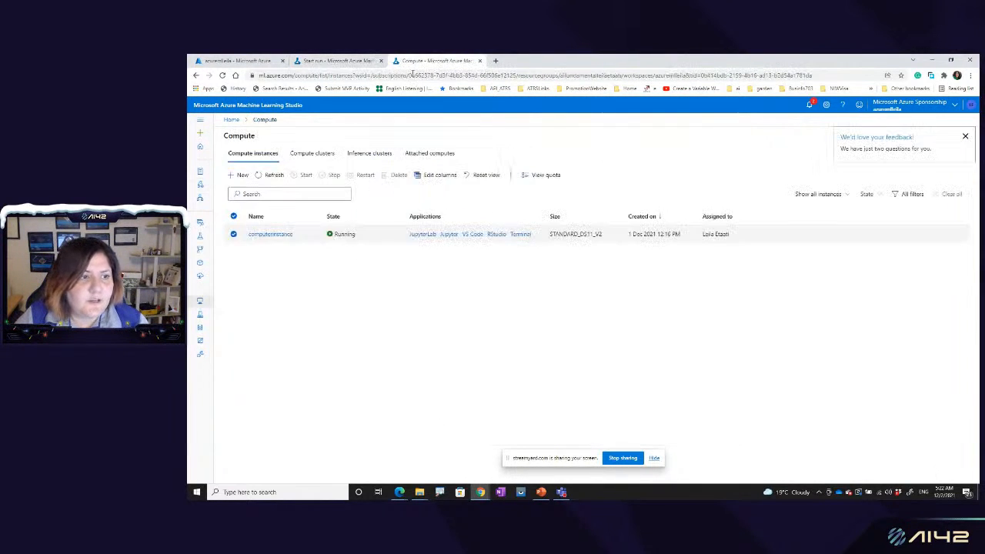
left_click(240, 175)
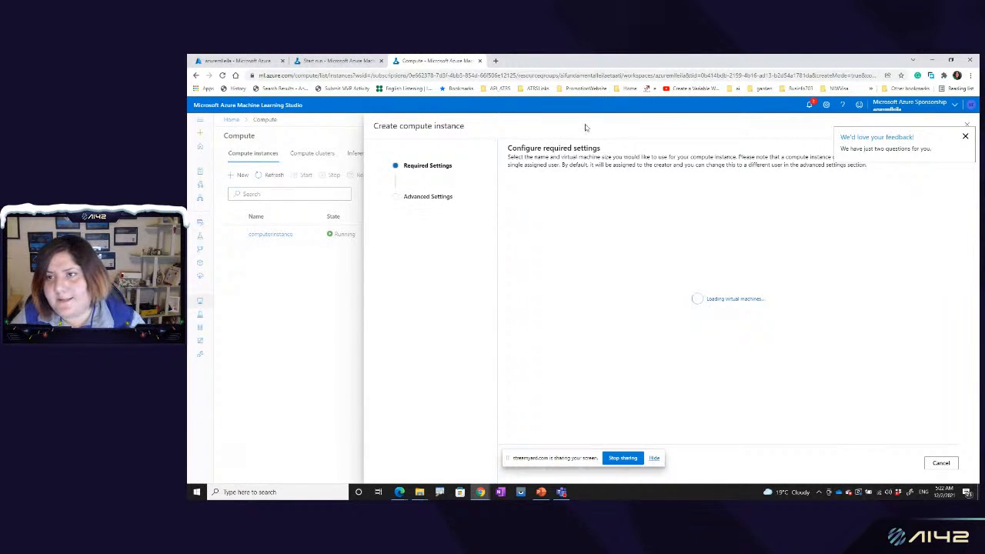
left_click(966, 137)
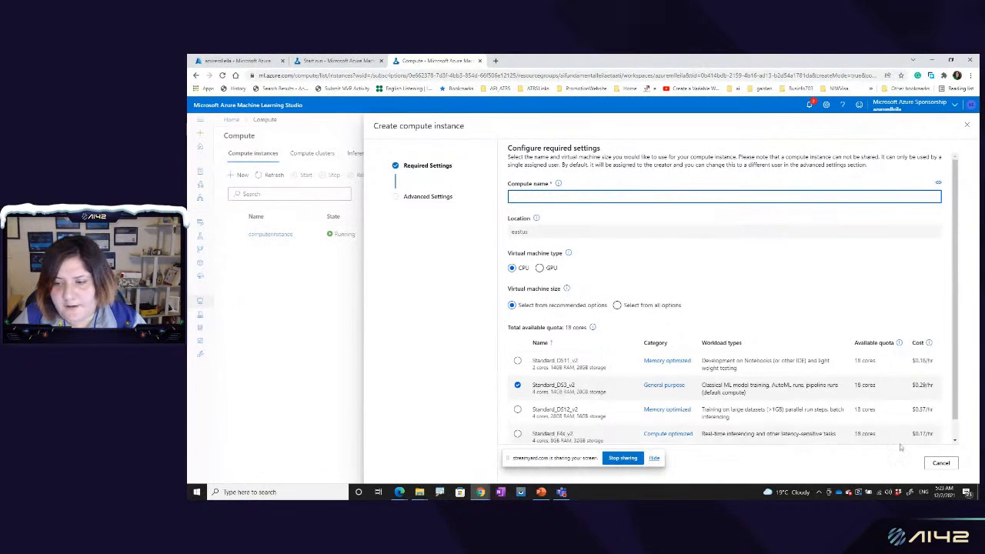
left_click(941, 463)
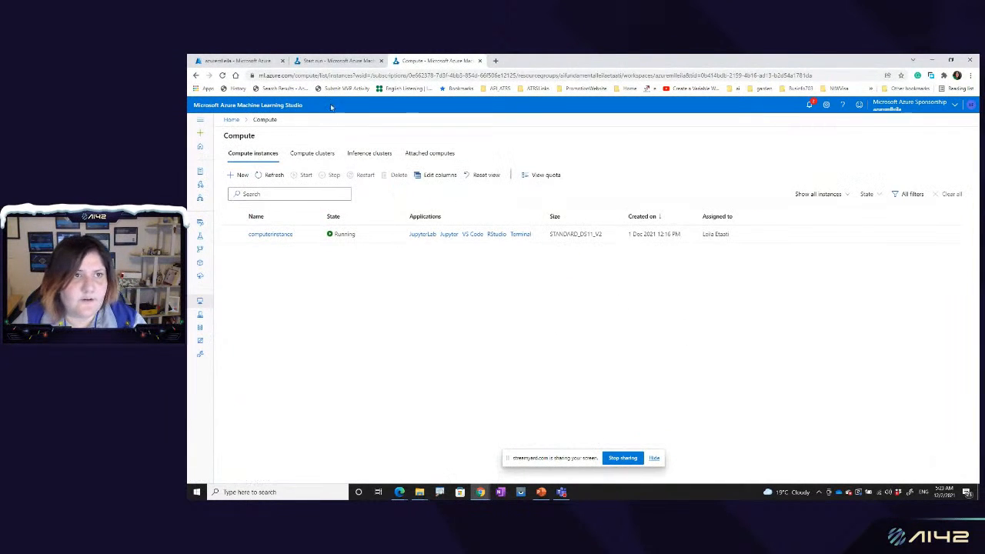
left_click(358, 62)
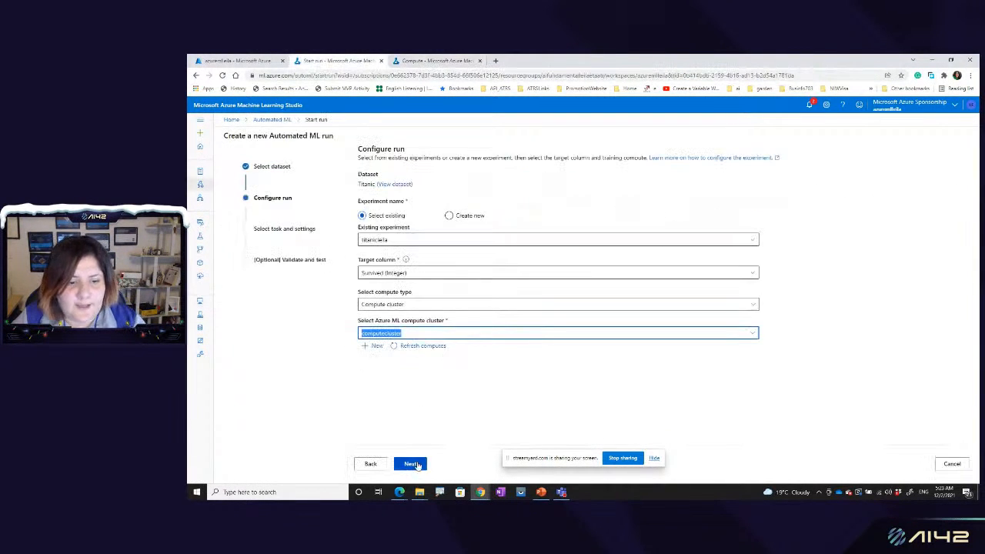
Step: Proceed to the task type selection, check the optional validation and test settings, and open the additional configuration settings
left_click(412, 464)
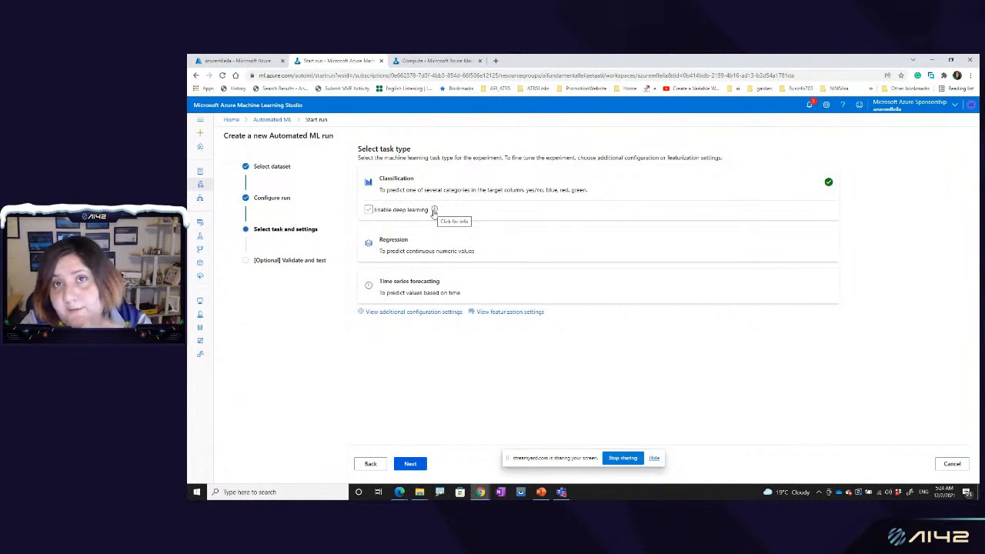
left_click(412, 464)
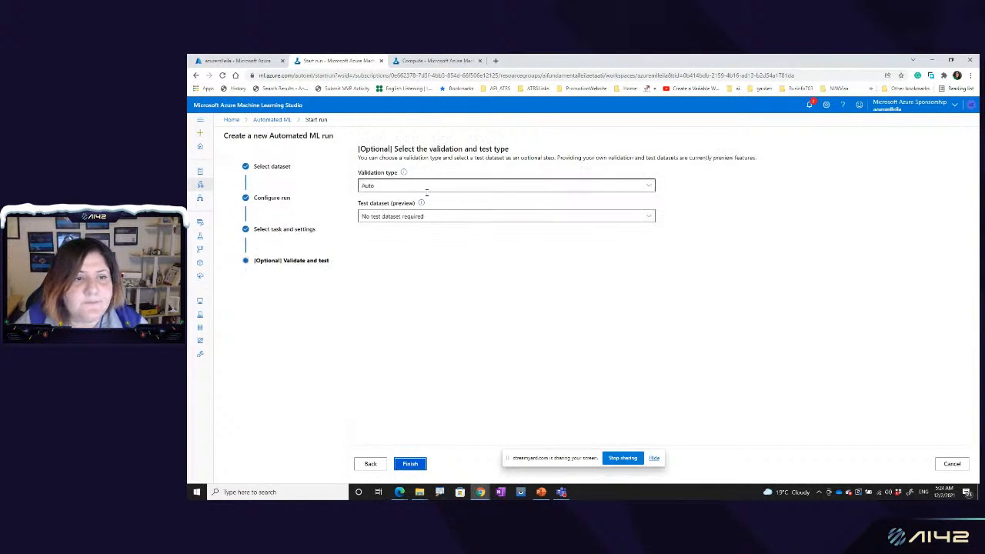
left_click(371, 464)
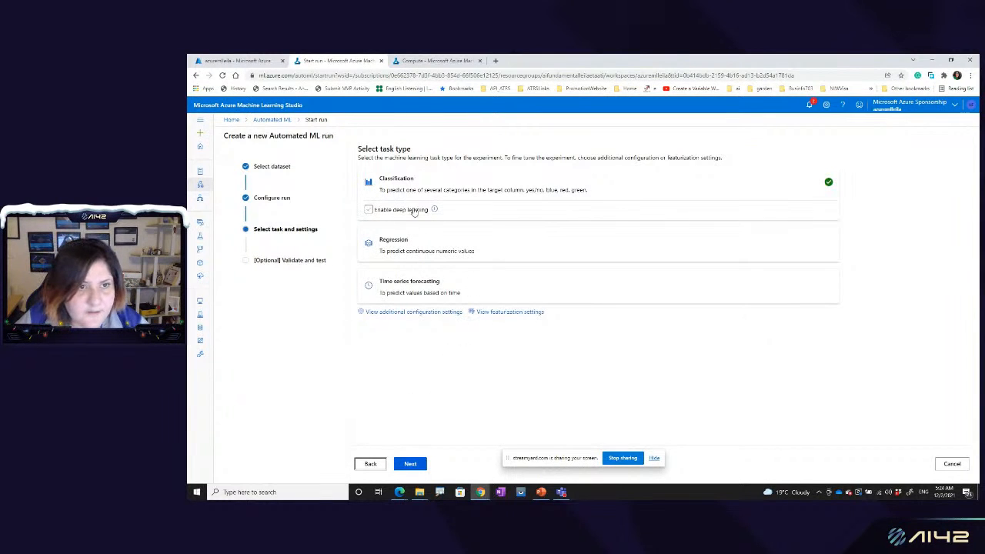
left_click(412, 316)
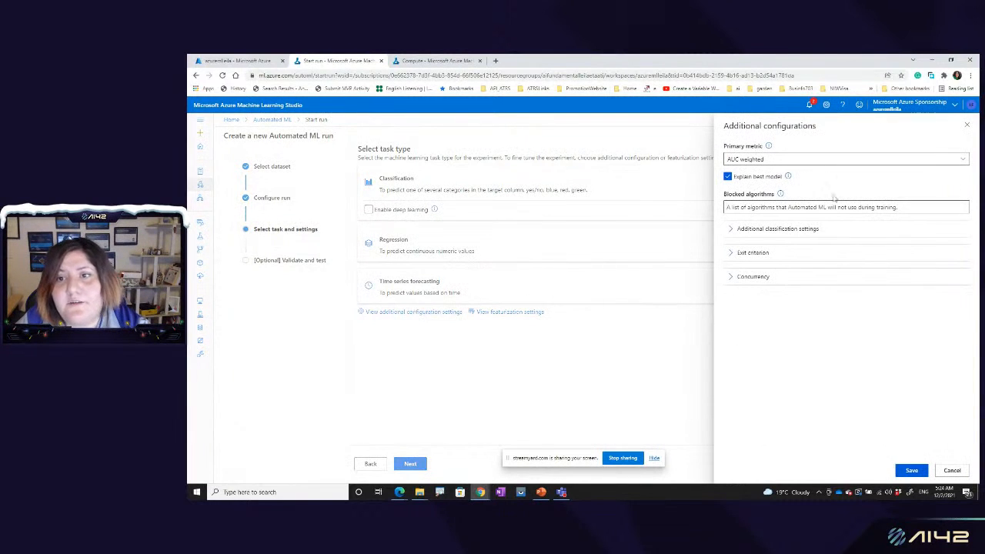
Step: Look through the primary metric options, consulting the Automated ML and model creation slides in PowerPoint before returning to the run settings in Chrome
left_click(762, 159)
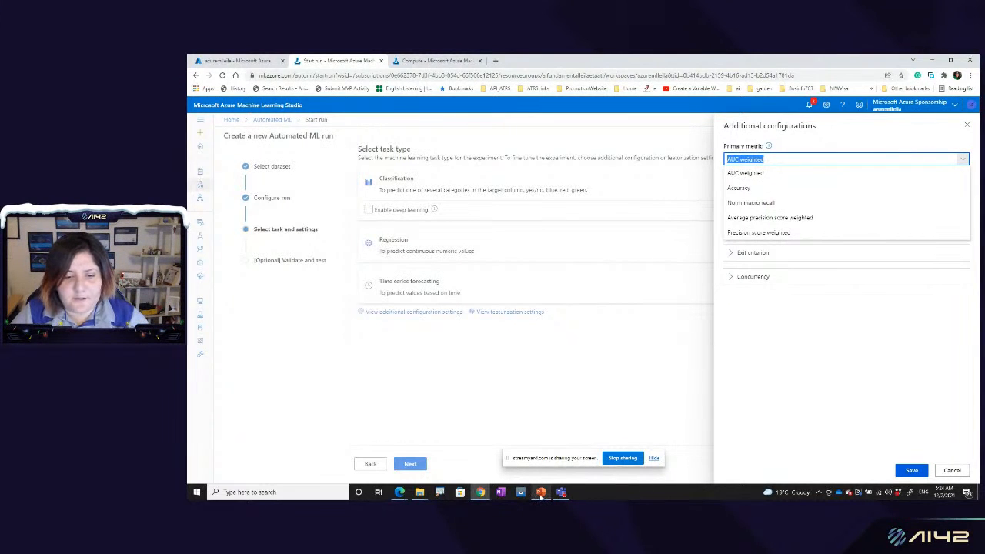
mouse_move(542, 494)
left_click(544, 470)
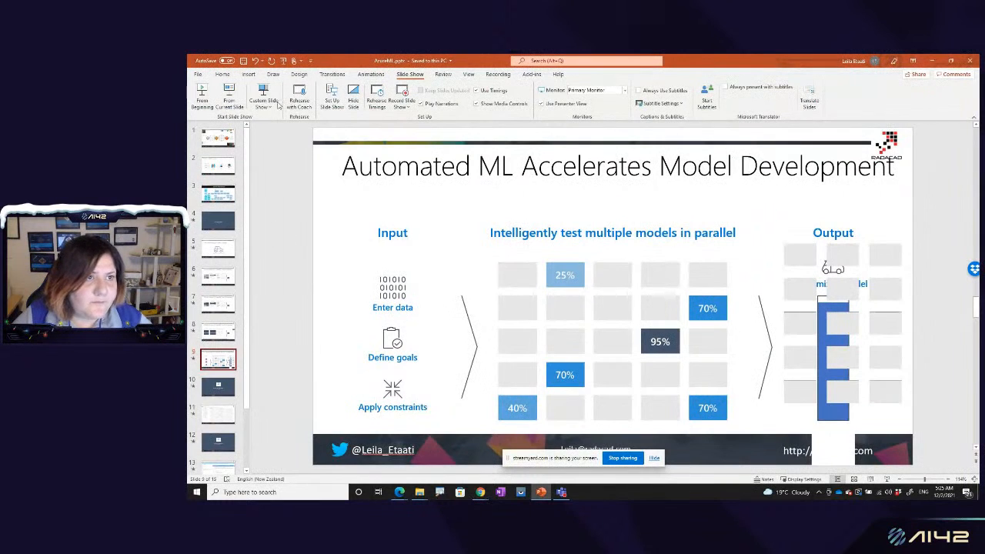
left_click(228, 100)
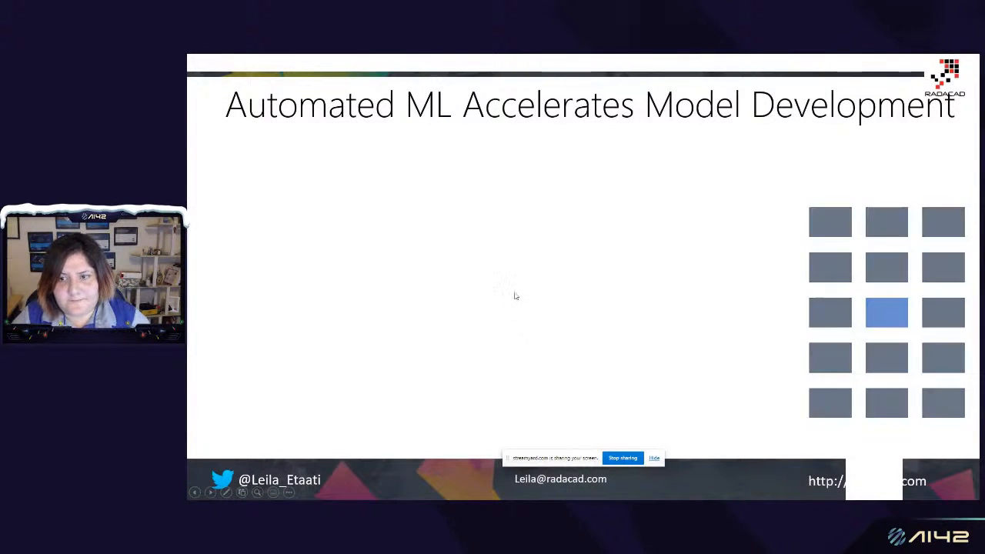
key("Left")
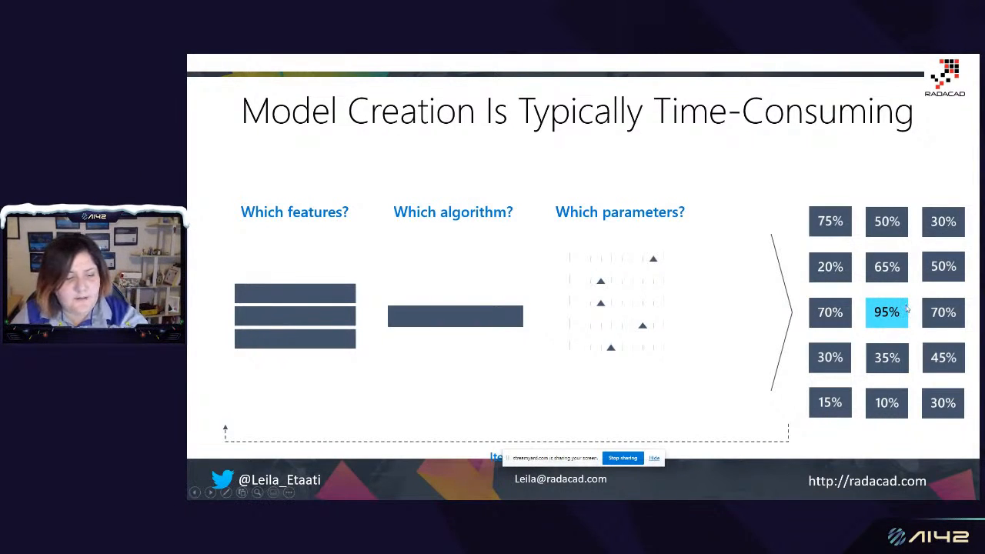
key("Escape")
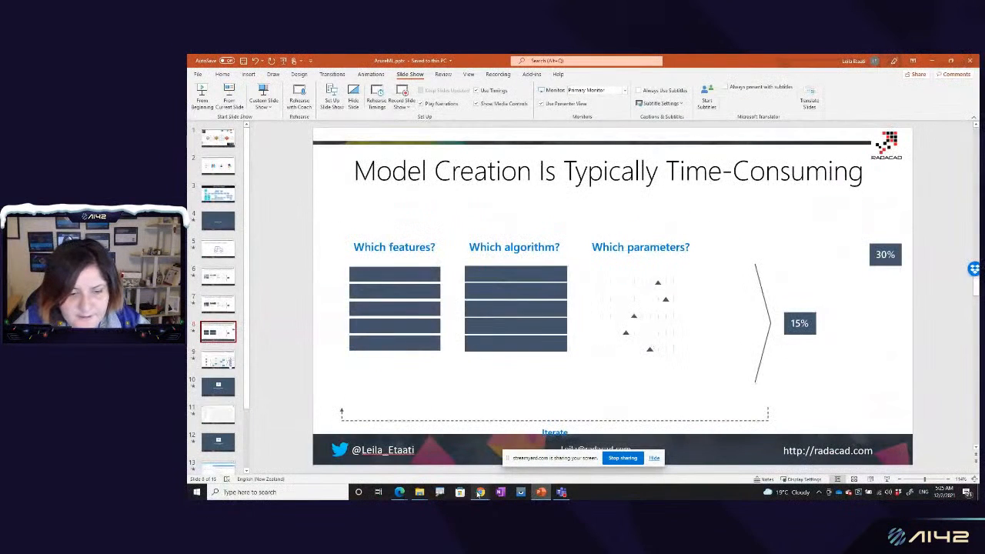
mouse_move(479, 492)
left_click(504, 458)
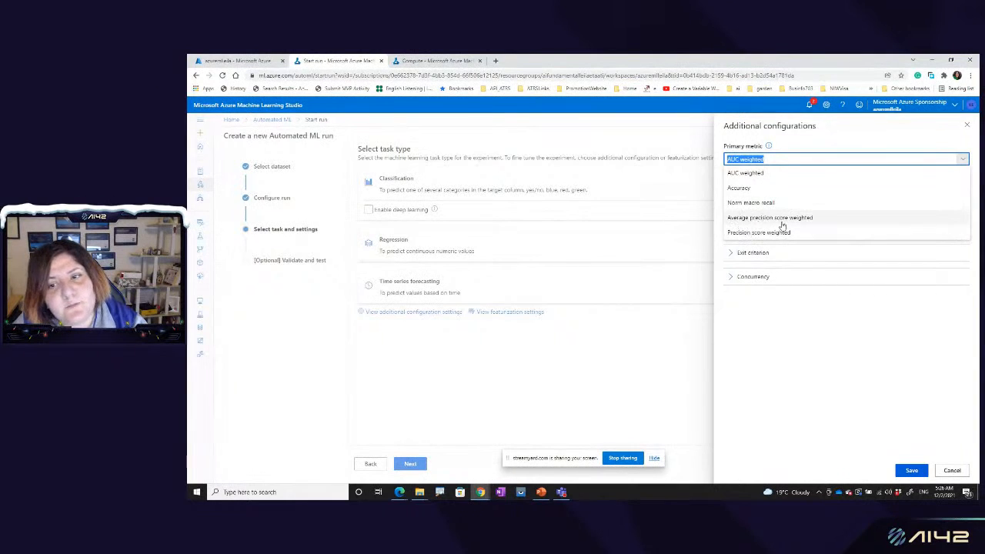
left_click(796, 146)
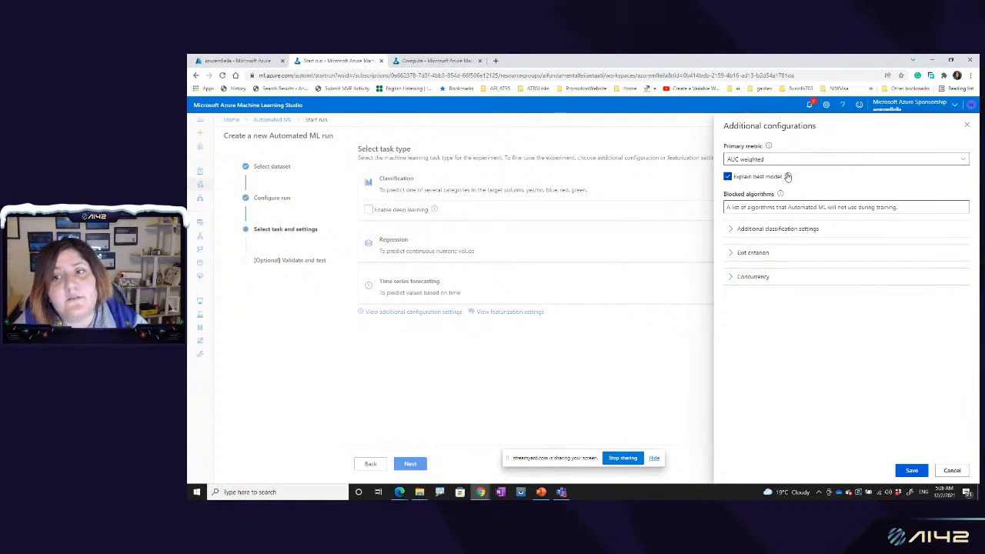
Step: Block the LogisticRegression, BernoulliNaiveBayes, ExtremeRandomTrees and GradientBoosting algorithms for the run
left_click(751, 207)
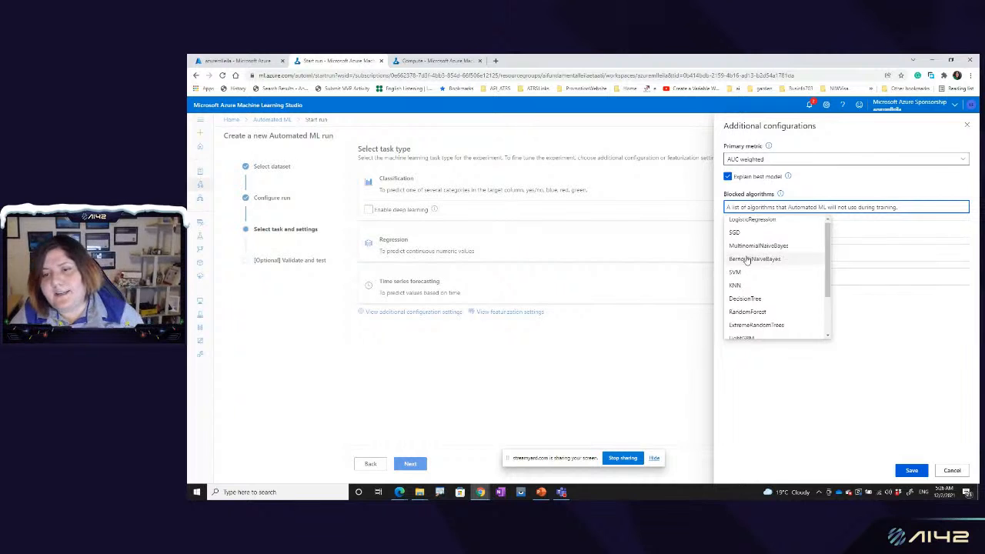
scroll(747, 259, "down", 2)
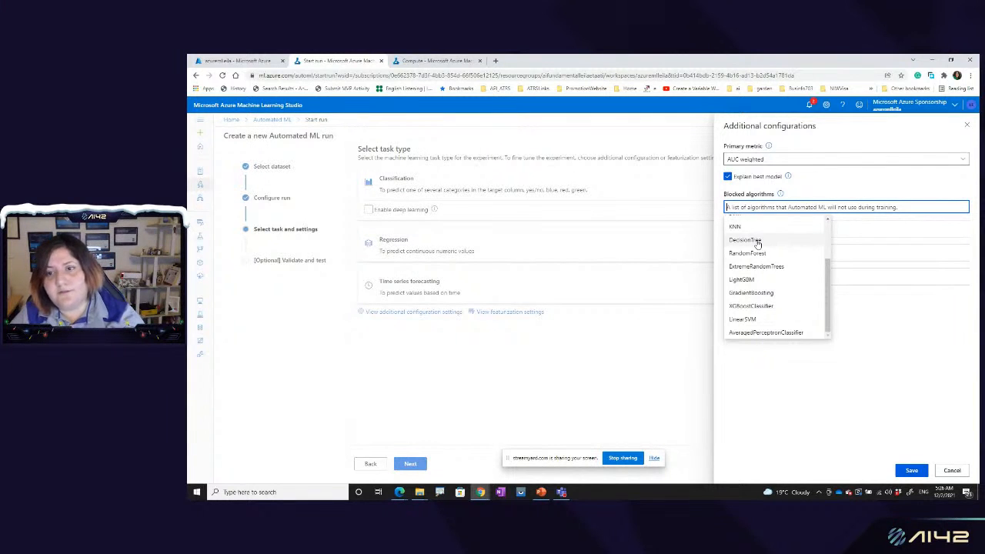
scroll(758, 244, "up", 2)
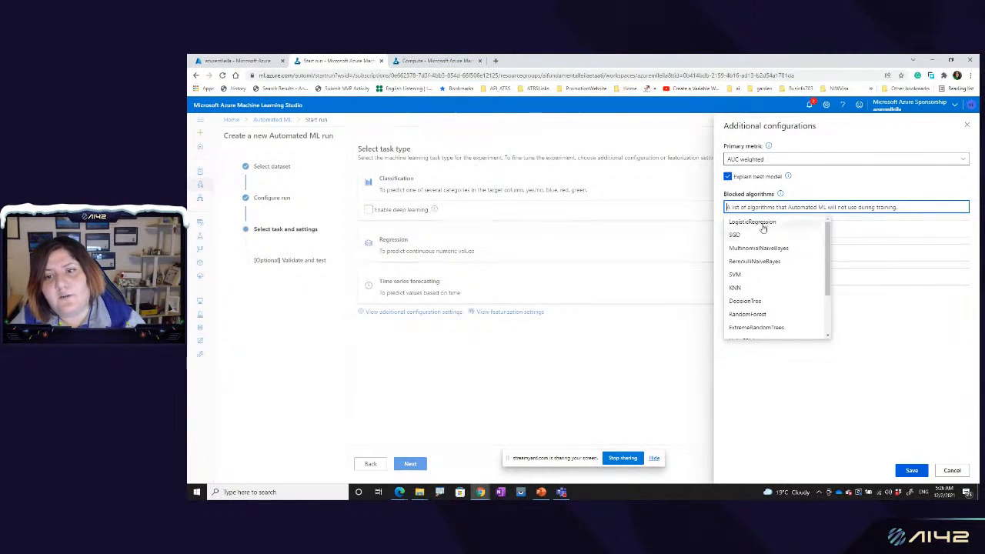
left_click(762, 222)
left_click(809, 247)
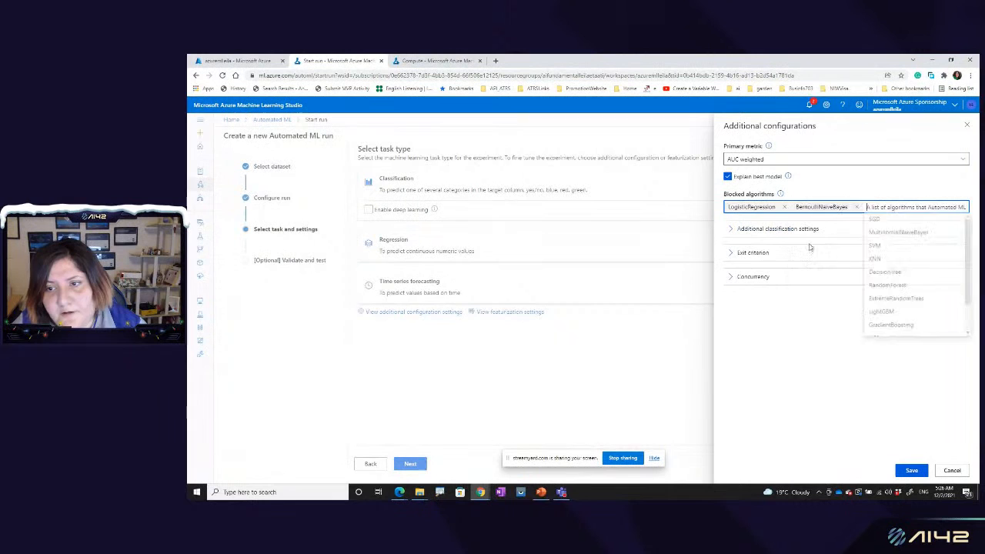
left_click(871, 301)
left_click(764, 331)
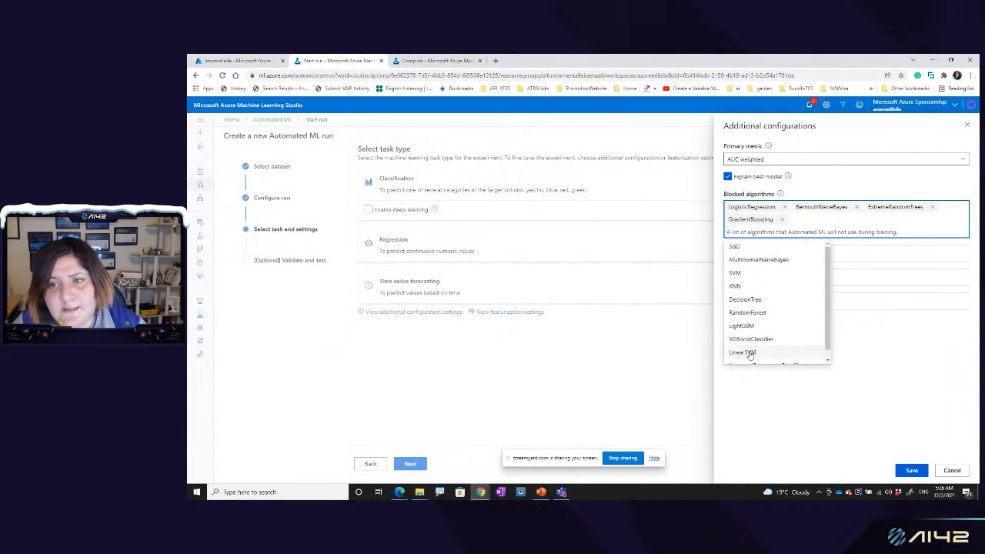
Step: Add LinearSVM, AveragedPerceptronClassifier, LightGBM and XGBoostClassifier to the blocked algorithms
left_click(758, 352)
left_click(761, 353)
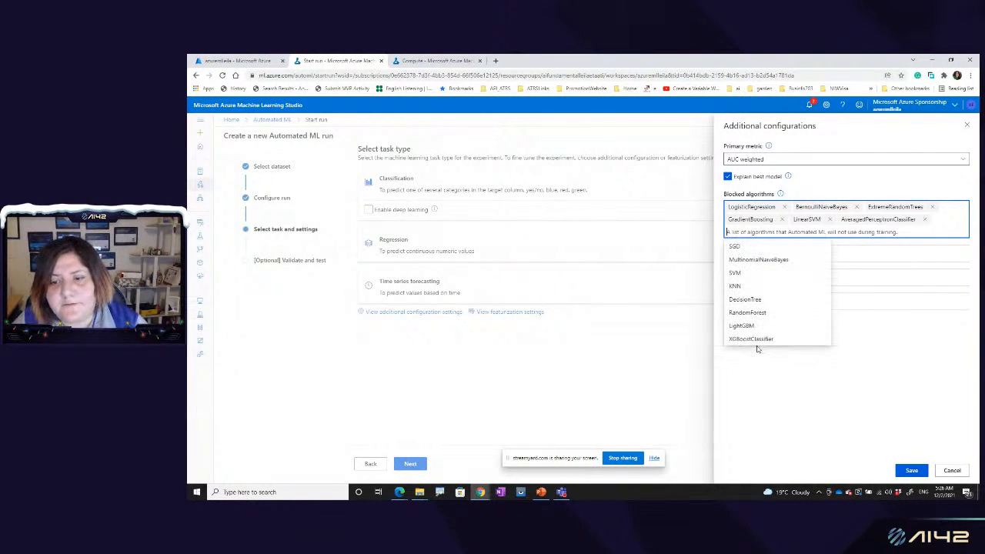
left_click(741, 330)
left_click(740, 339)
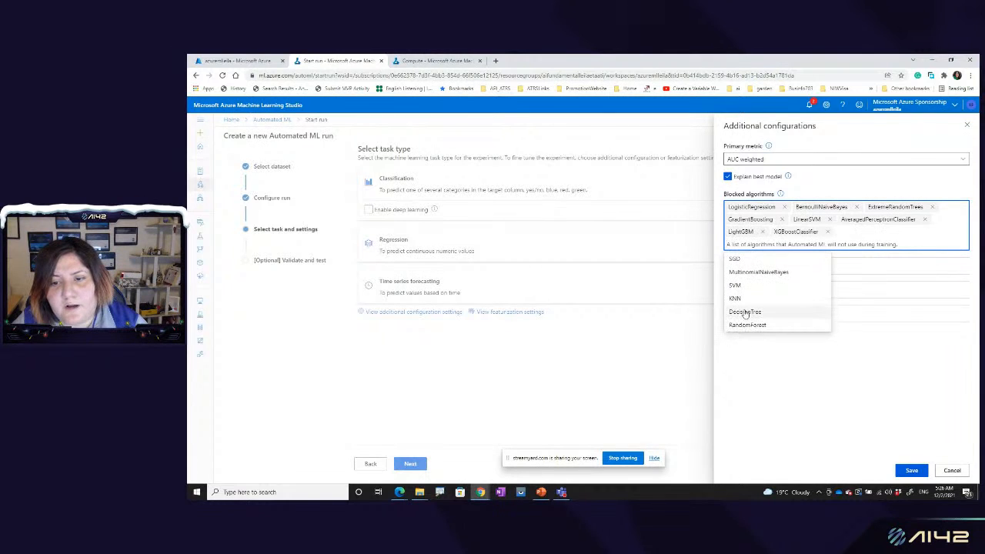
Step: Add MultinomialNaiveBayes, SGD and SVM to the blocked algorithms, leaving KNN, DecisionTree and RandomForest allowed
left_click(742, 274)
left_click(739, 259)
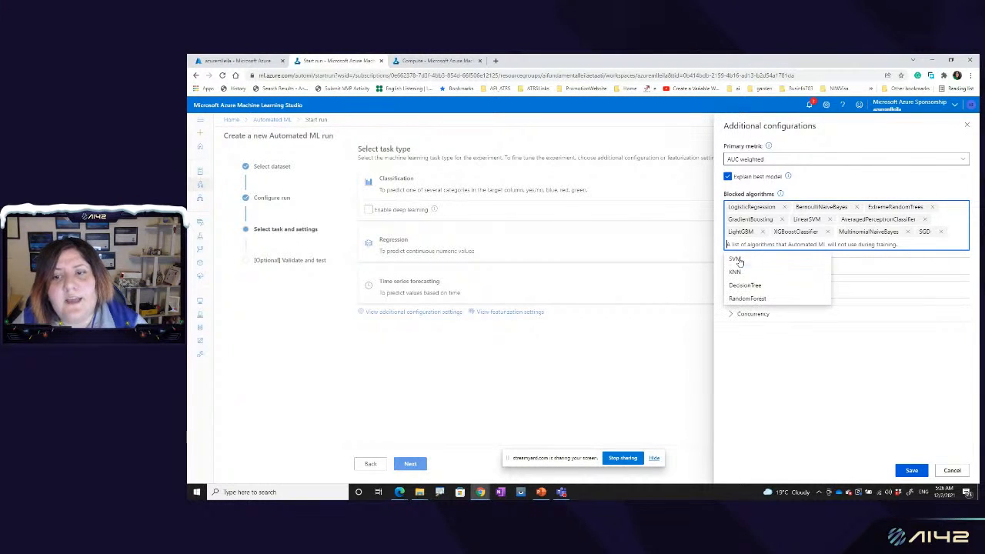
left_click(750, 260)
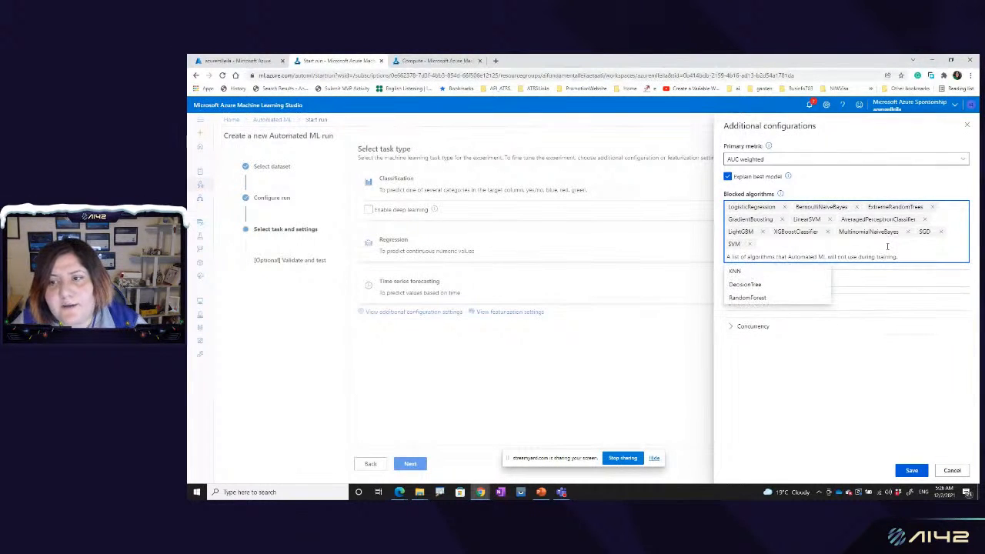
left_click(871, 193)
left_click(805, 257)
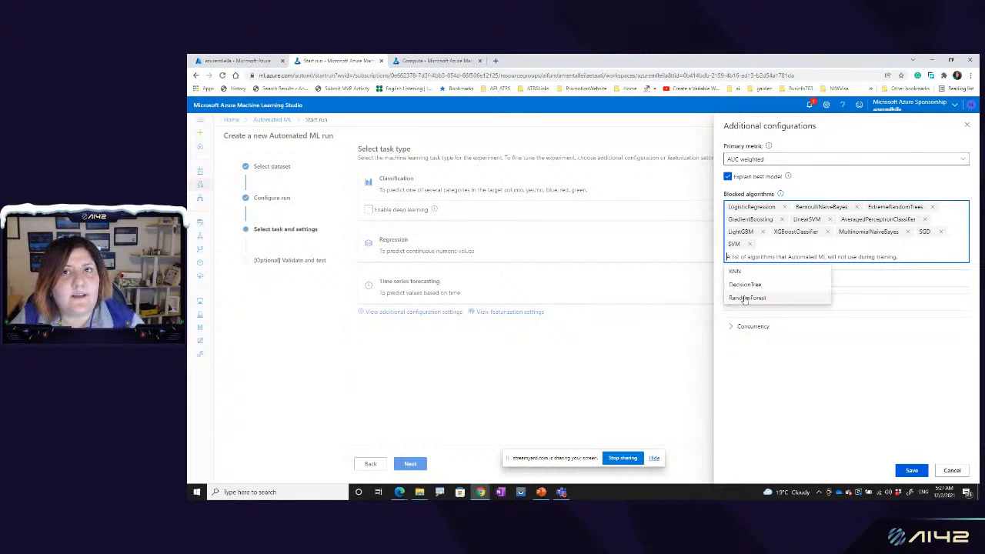
left_click(824, 192)
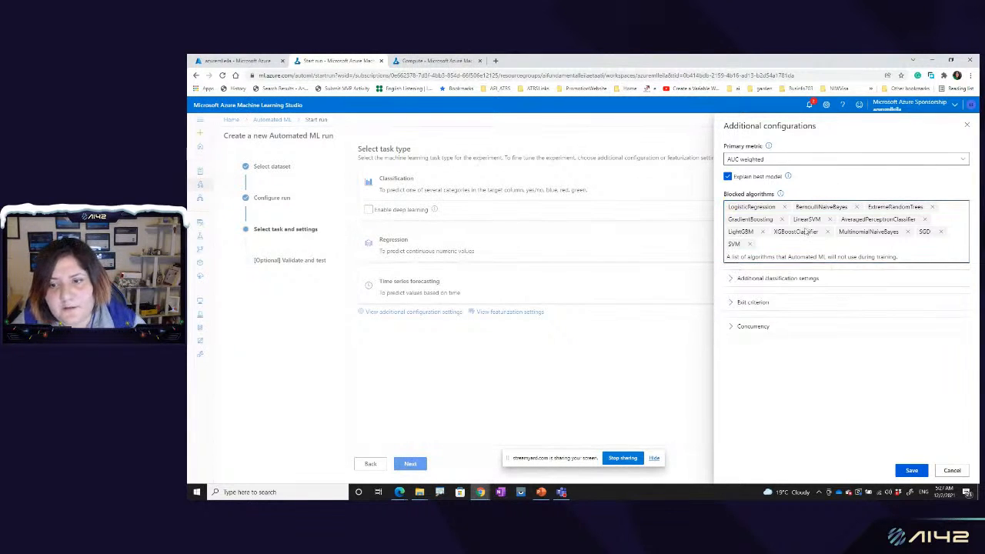
Step: Review the positive class label, exit criterion and concurrency settings, keep their defaults, and save the additional configurations
left_click(731, 279)
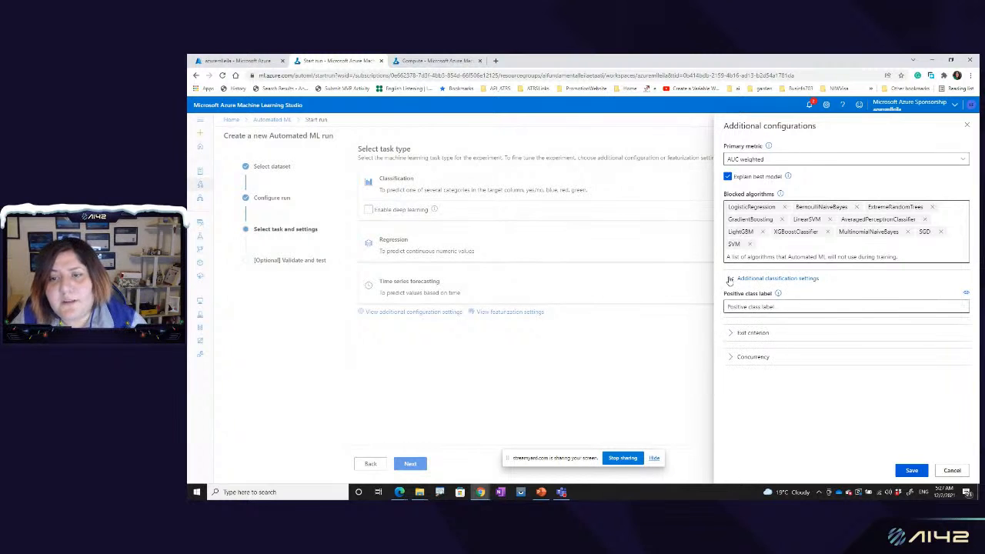
left_click(804, 306)
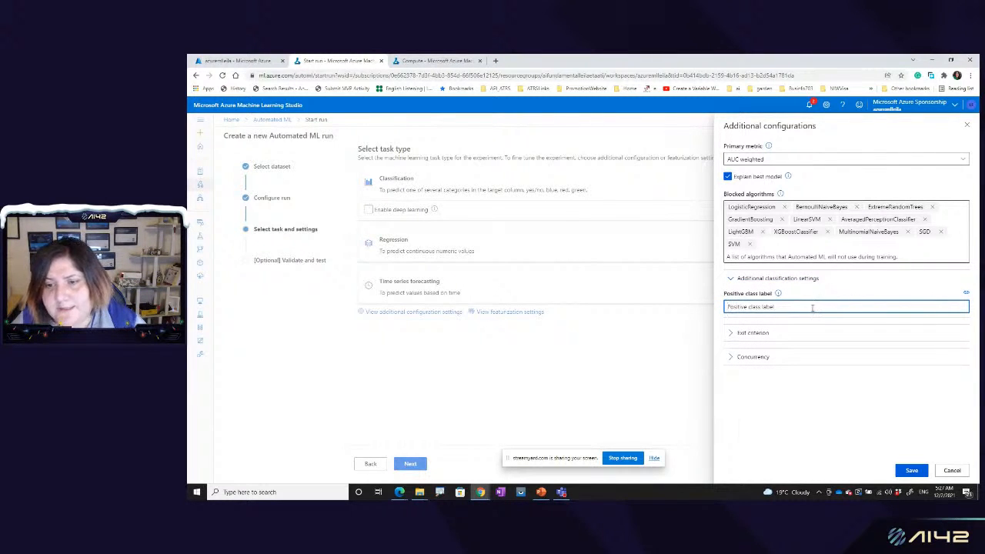
left_click(731, 339)
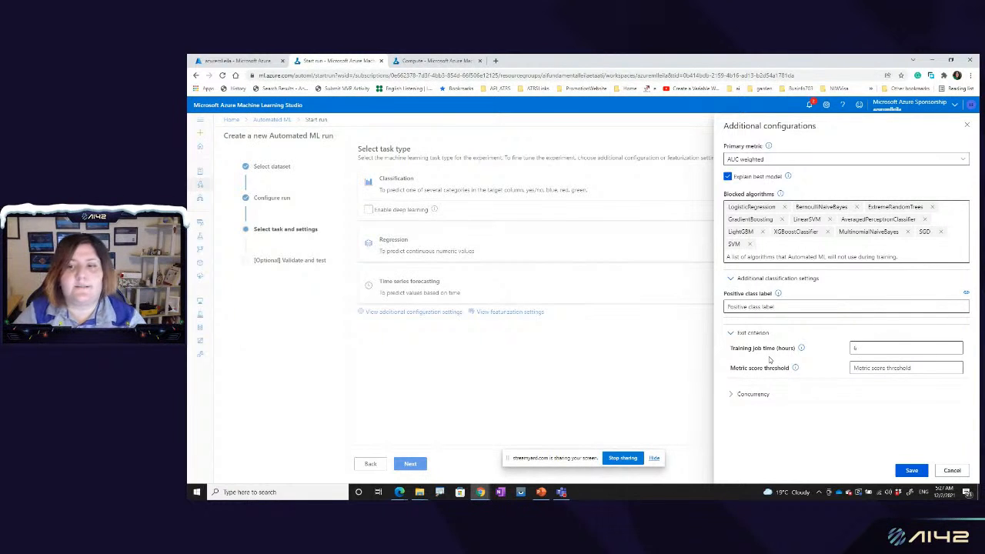
left_click(855, 350)
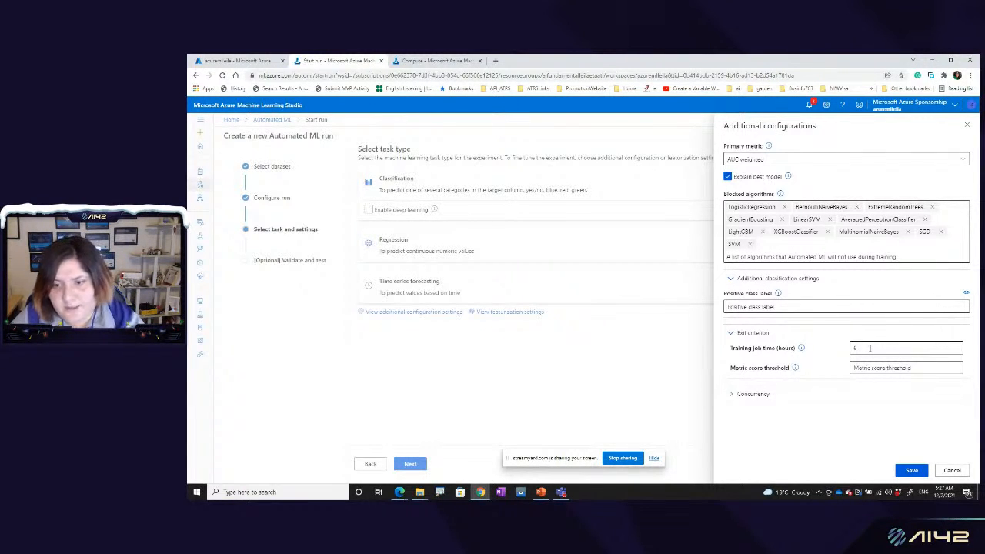
left_click(731, 396)
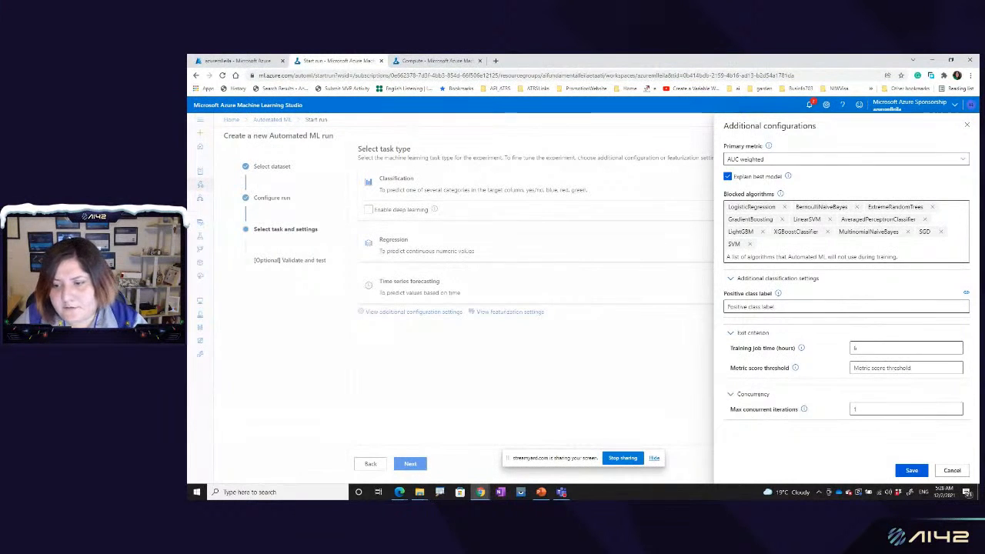
left_click(911, 470)
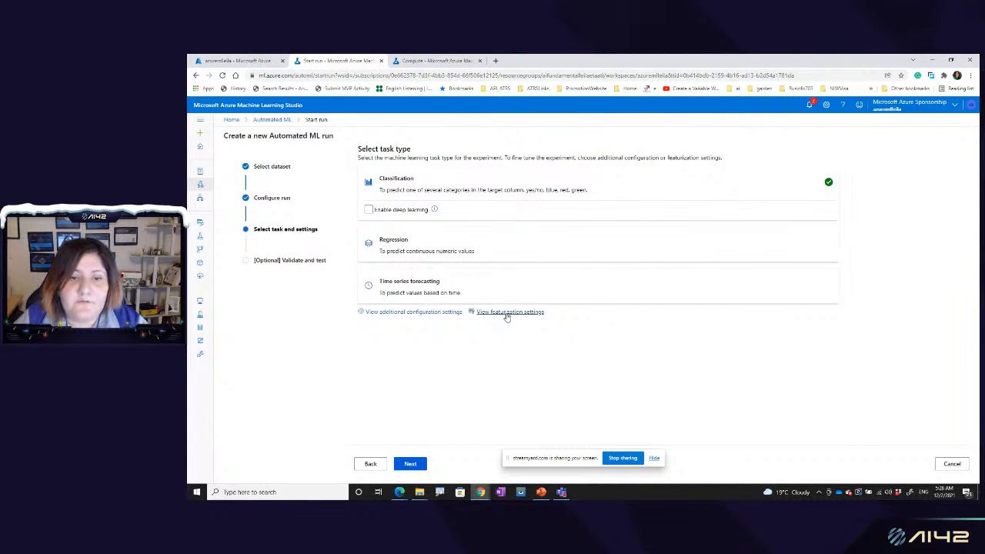
Step: Review the featurization settings without changing them, and continue to the optional validation and test settings
left_click(507, 313)
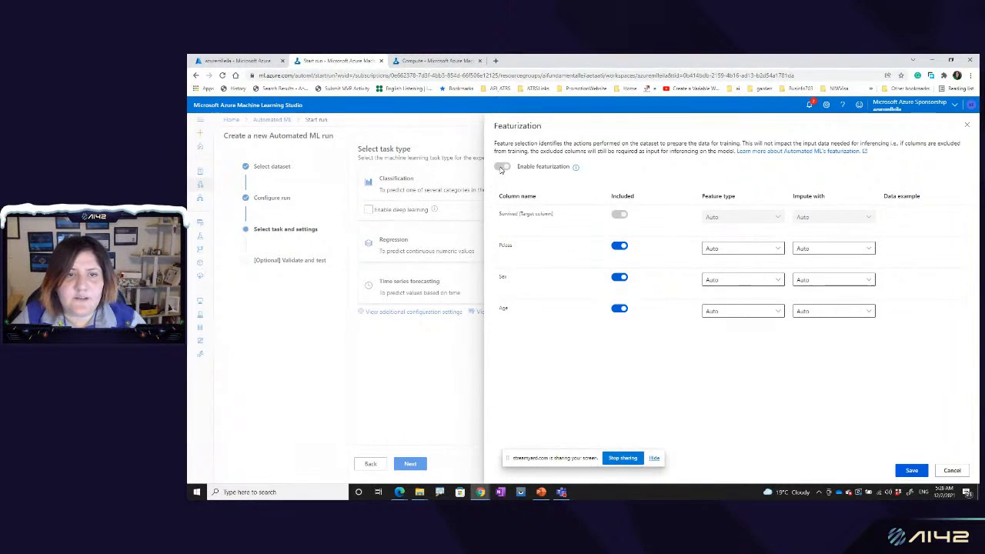
left_click(953, 470)
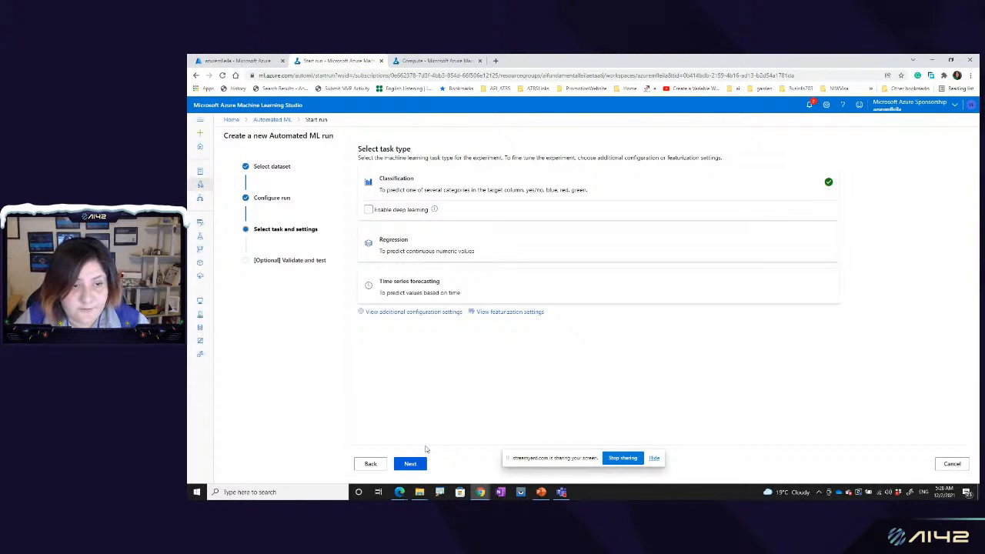
left_click(412, 464)
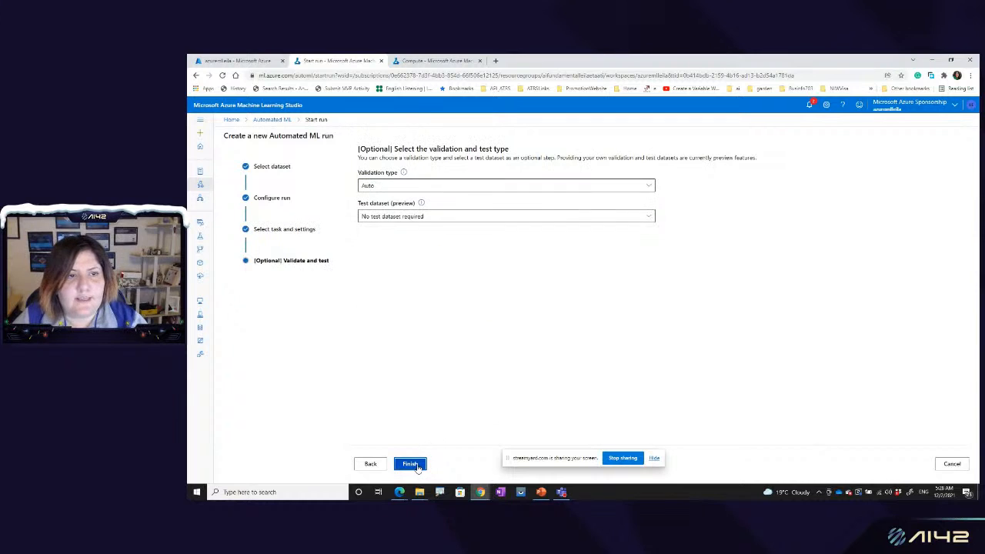
Step: Keep the validation type on Auto with no test dataset required, and submit the Automated ML run
left_click(450, 186)
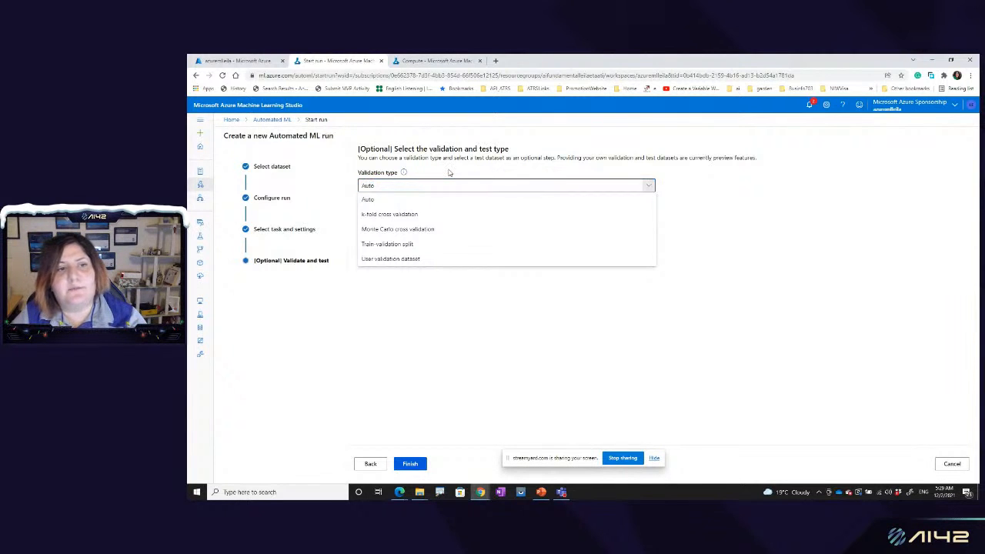
left_click(445, 200)
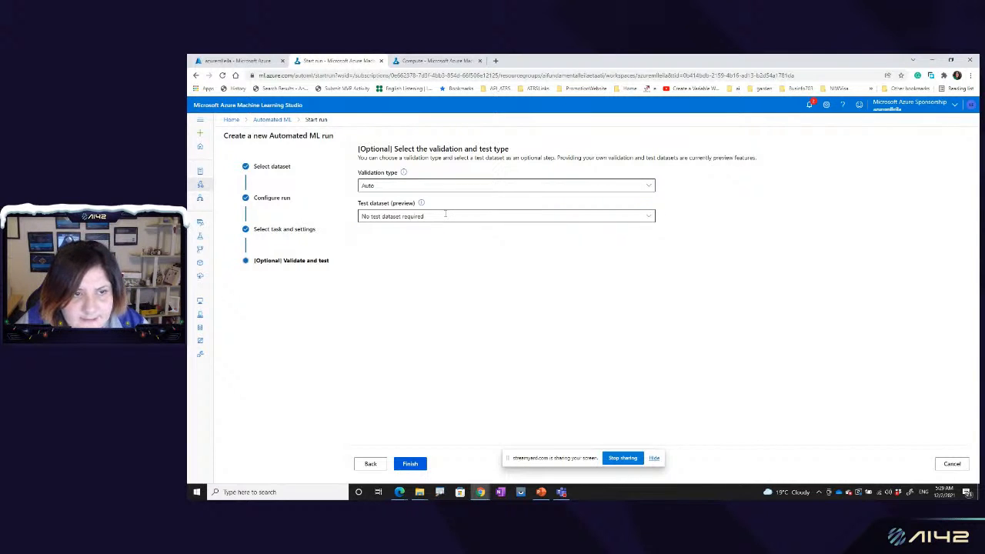
left_click(445, 215)
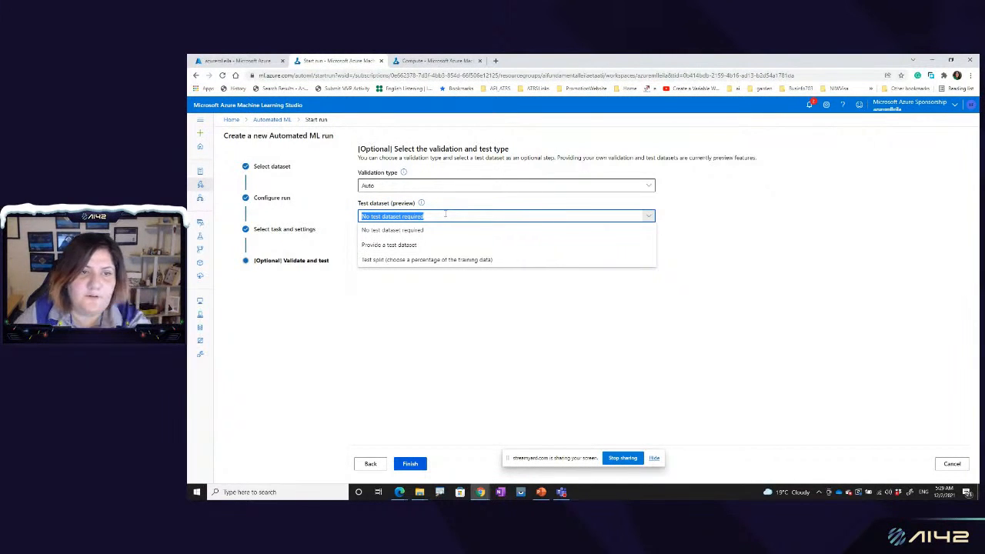
left_click(449, 209)
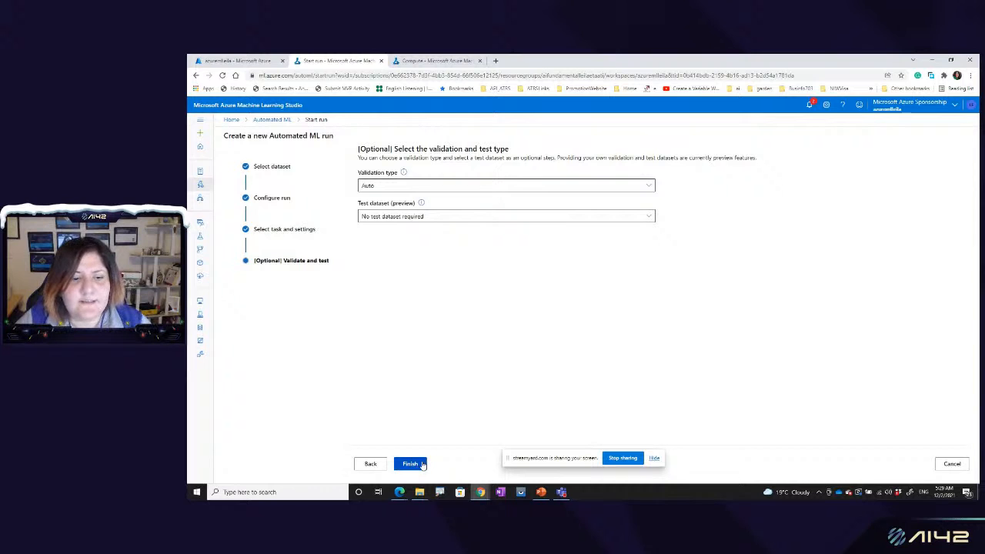
left_click(422, 465)
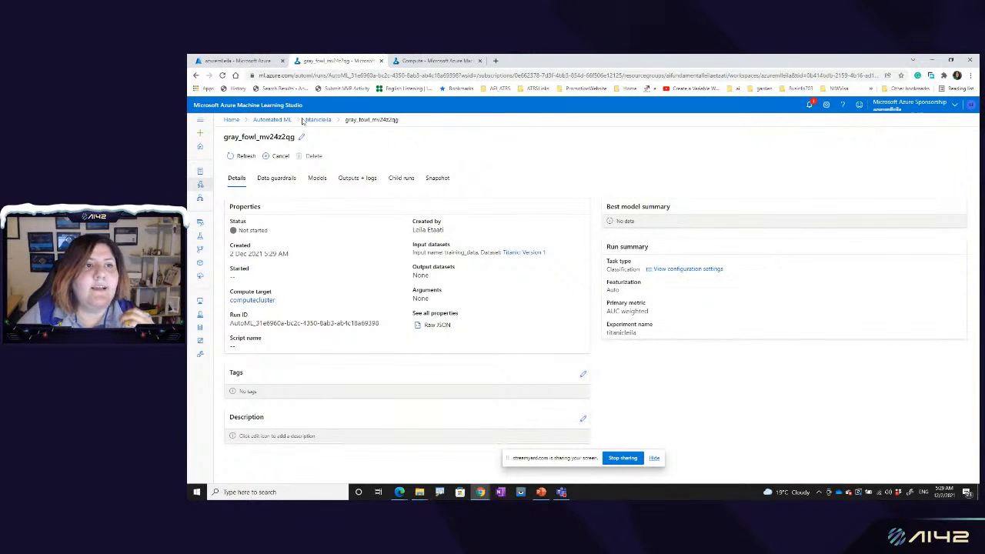
Step: Check the submitted run in its Titanic experiment and the experiments list, and open the completed 15 Jun 2021 run from Automated ML
left_click(316, 121)
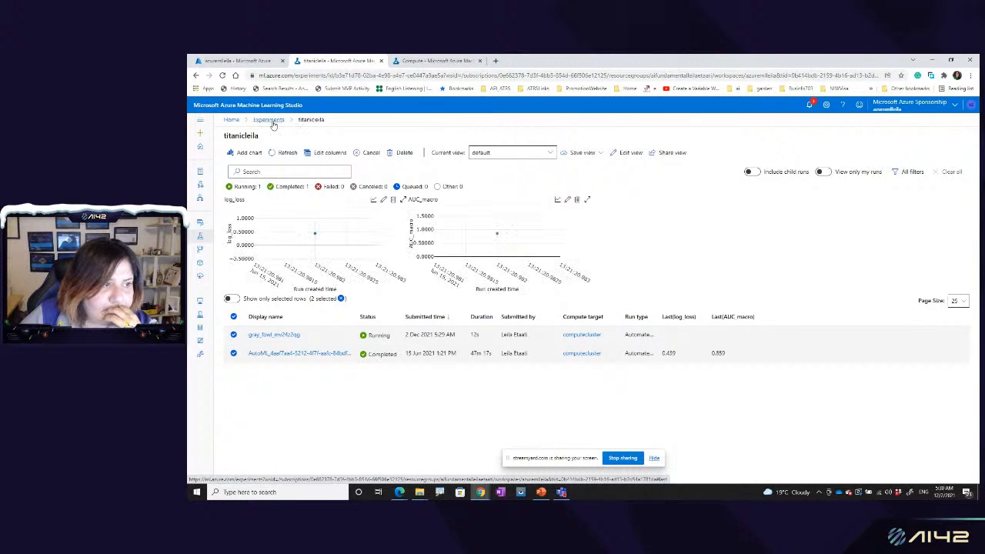
left_click(270, 120)
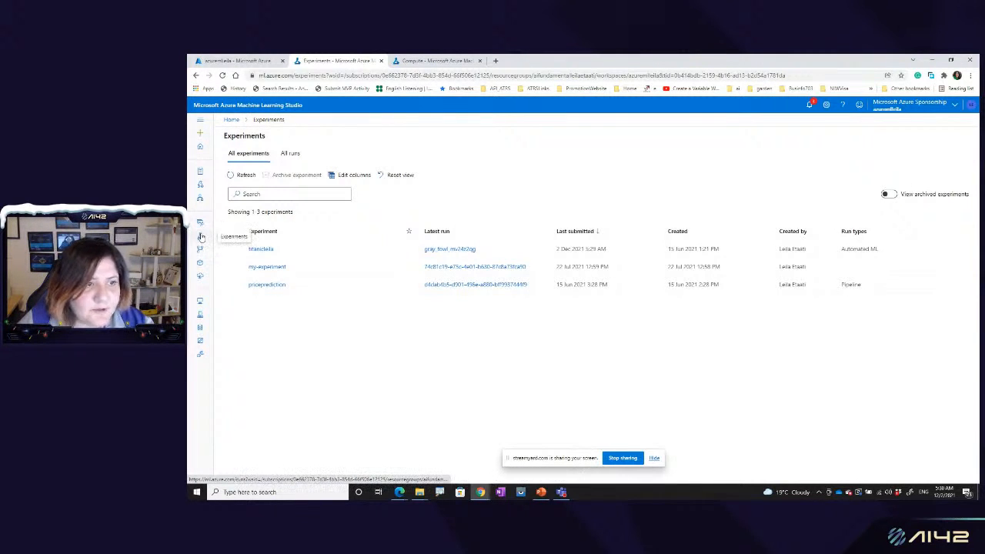
left_click(200, 187)
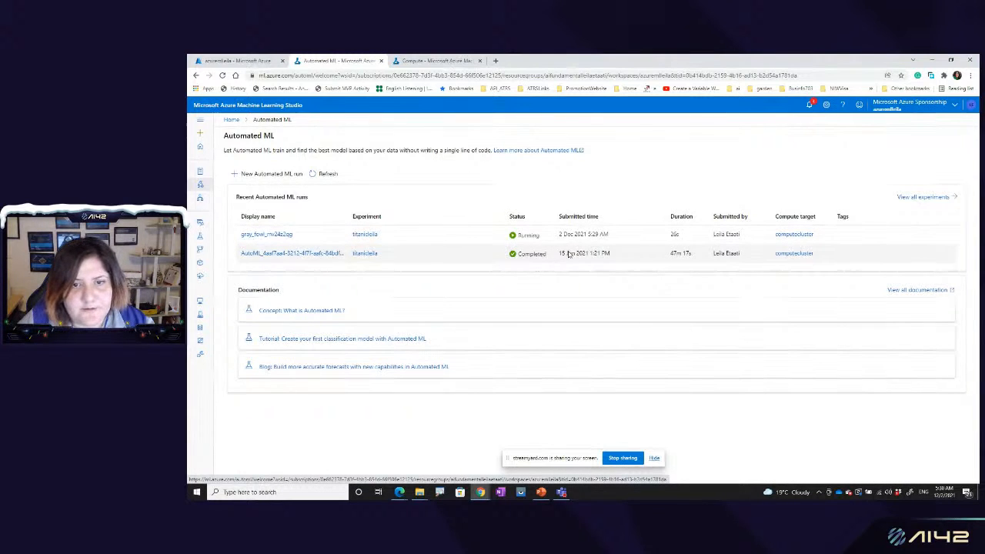
left_click(325, 260)
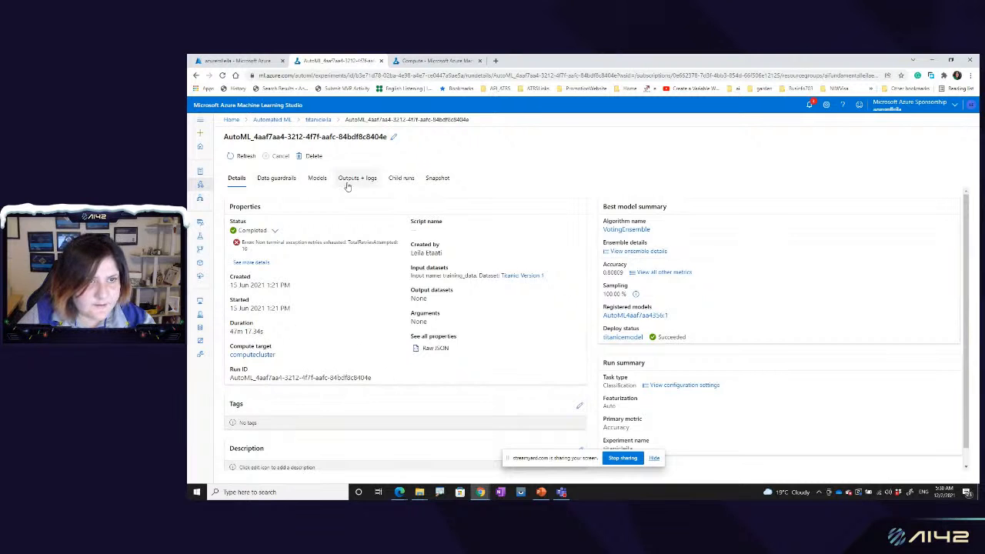
Step: Browse the completed run's child runs and examine the accuracy of the first one listed
left_click(403, 180)
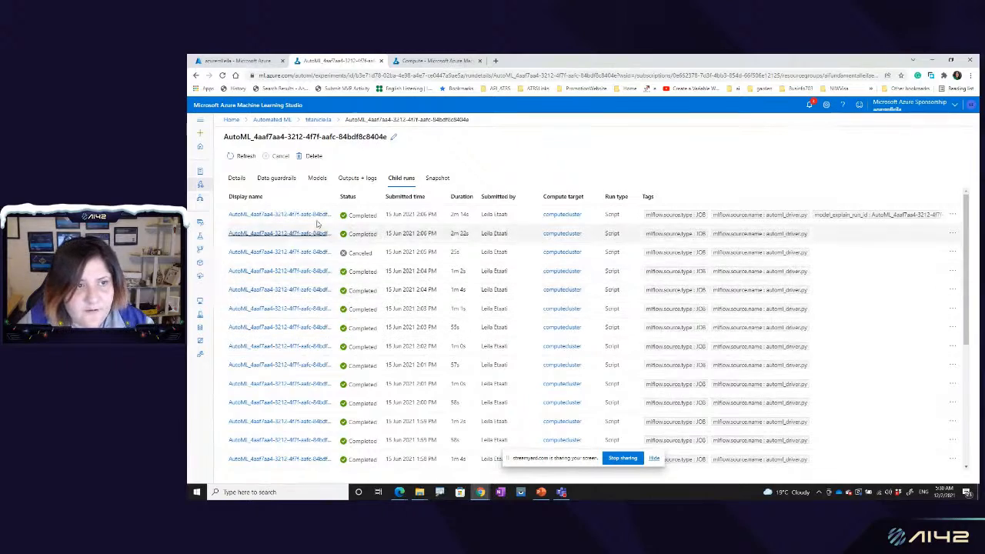
scroll(333, 358, "down", 3)
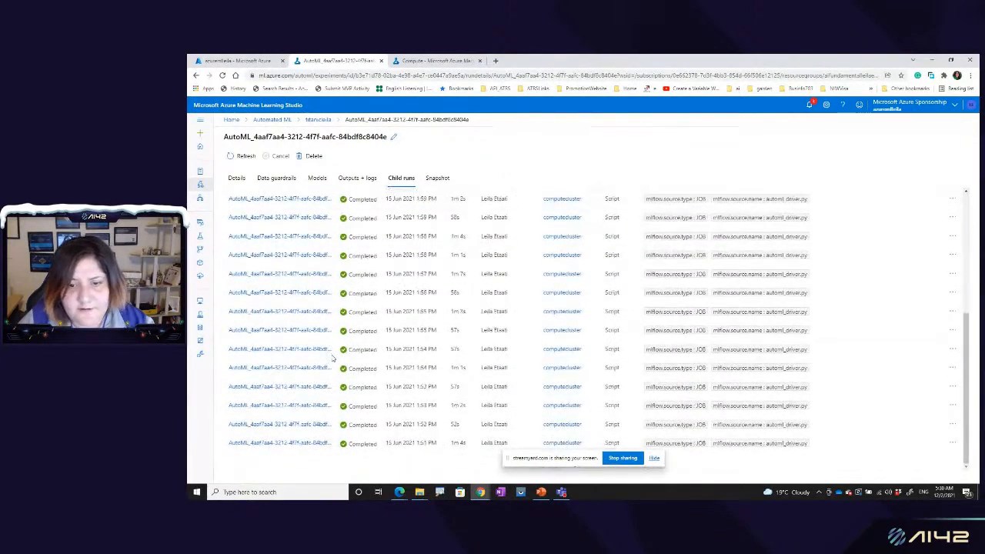
scroll(333, 358, "up", 4)
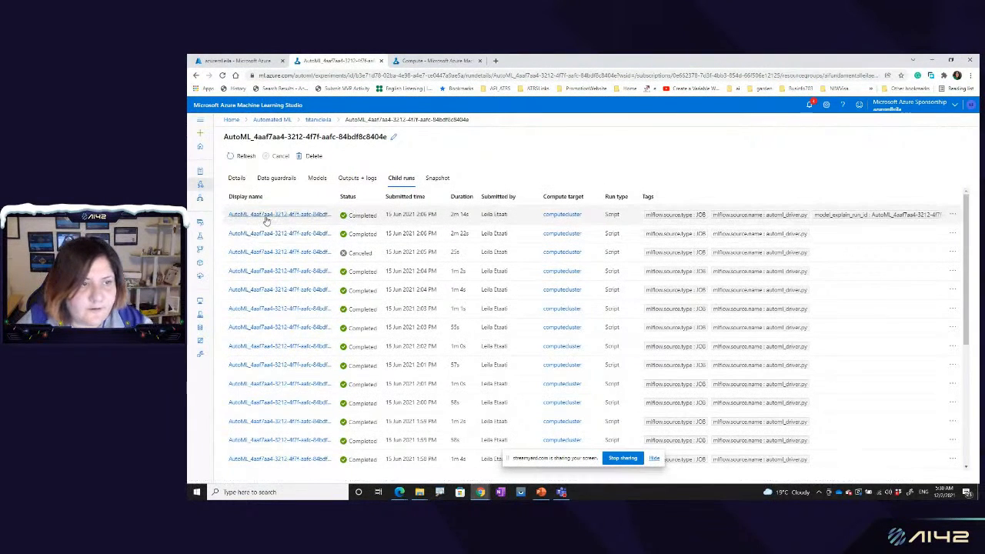
left_click(267, 217)
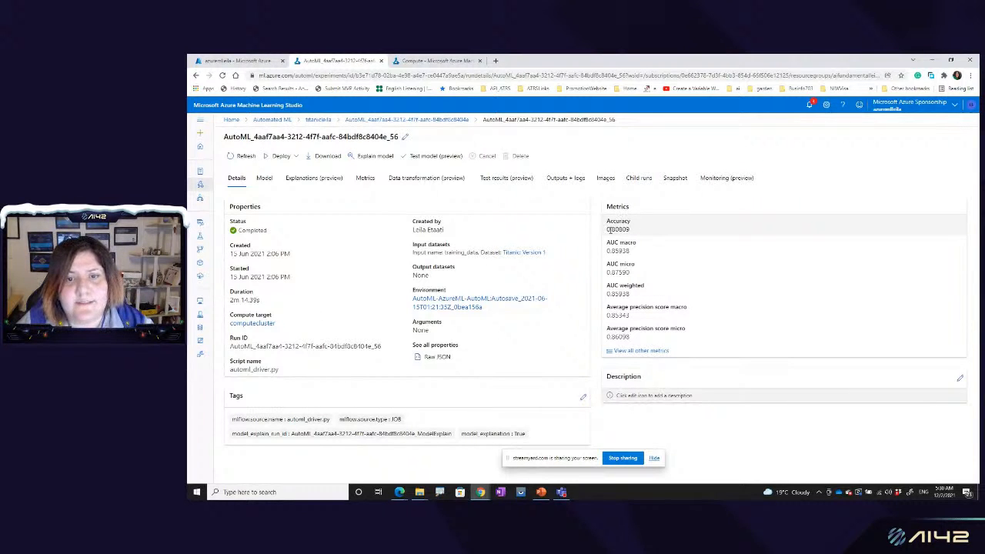
left_click_drag(609, 229, 649, 232)
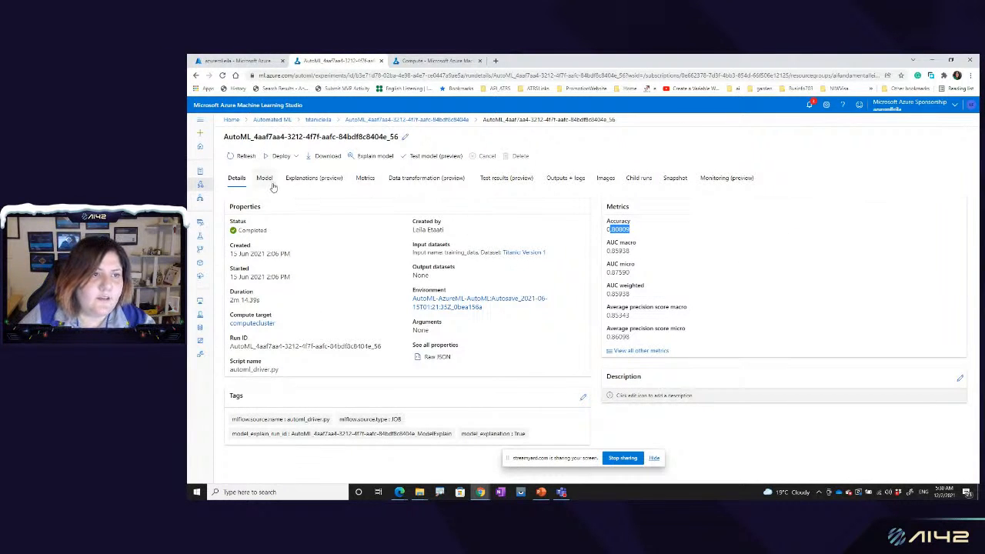
Step: Examine the details and metrics of the second child run, and return to the parent run
left_click(446, 119)
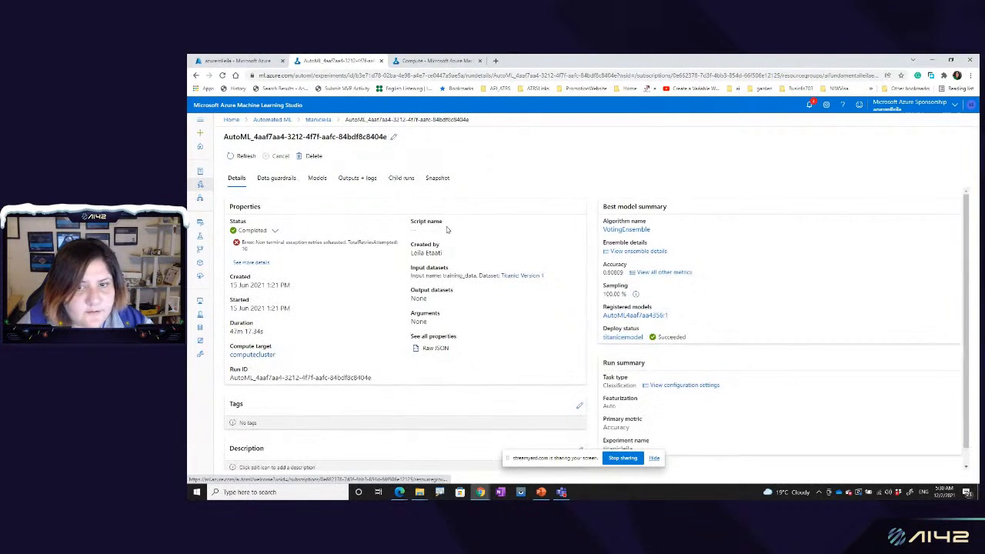
left_click(402, 178)
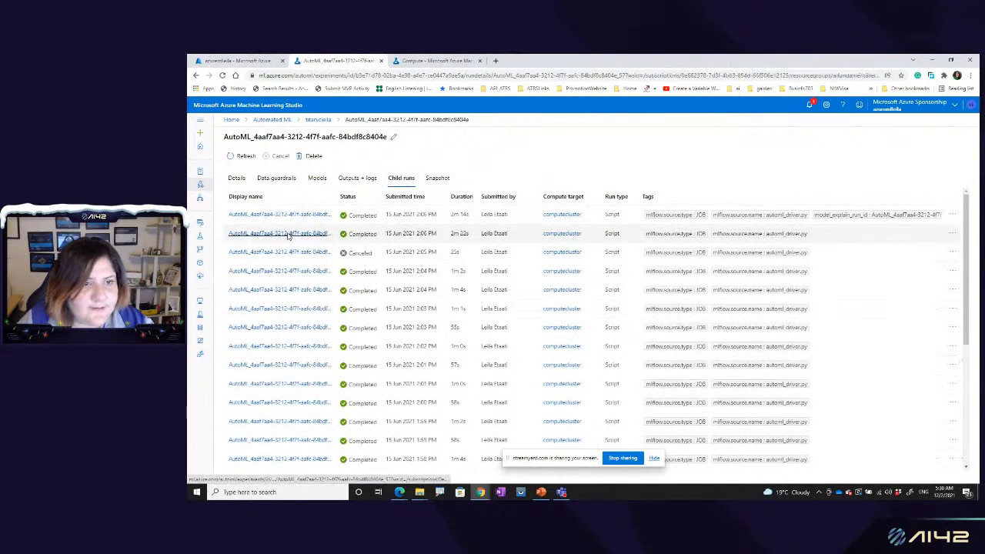
left_click(281, 232)
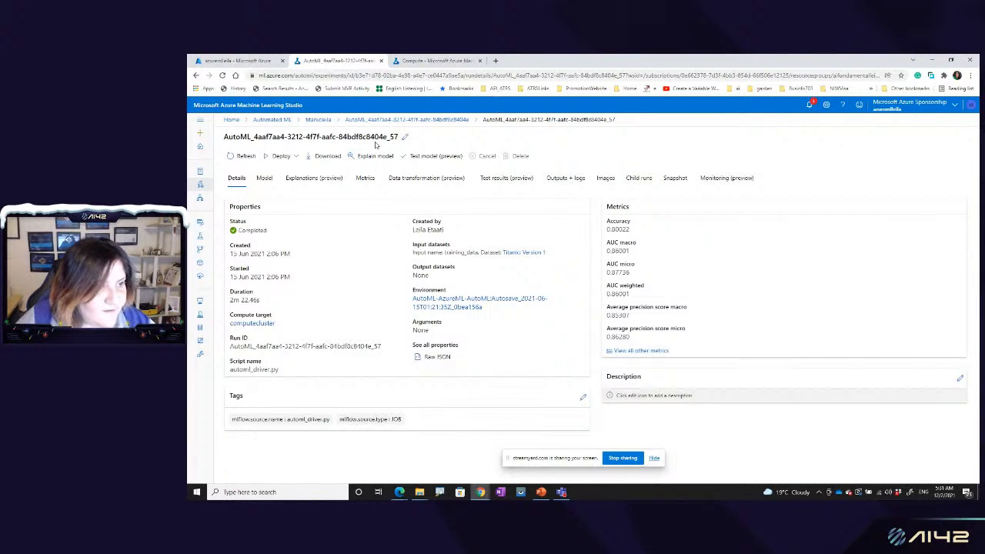
left_click(453, 122)
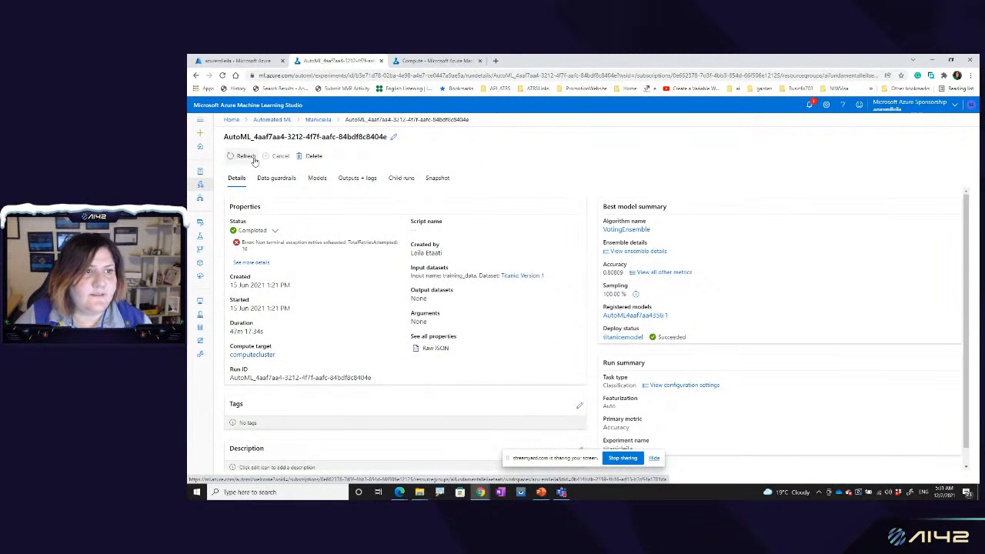
Step: Reopen the completed run from the Titanic experiment and examine the accuracy and all other metrics of its best model
left_click(317, 120)
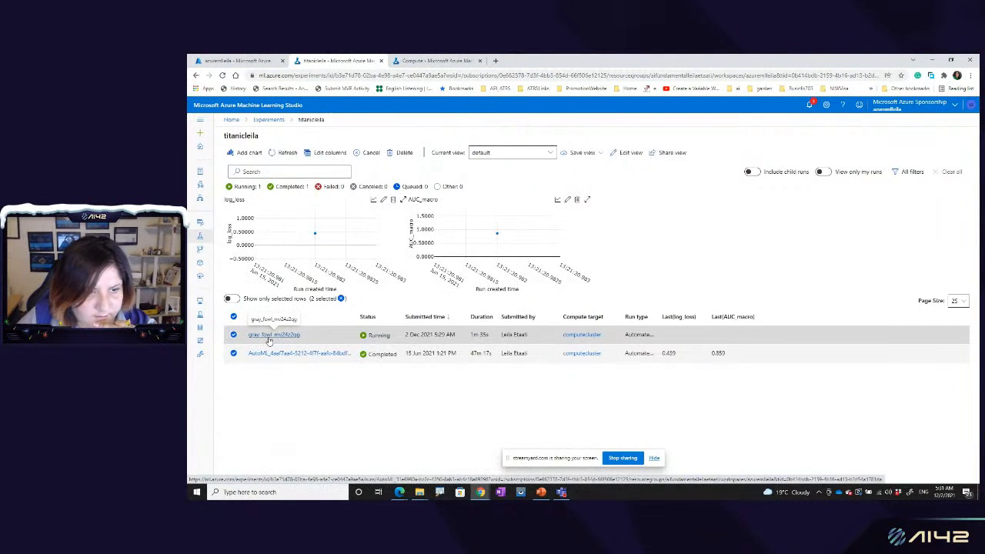
left_click(274, 353)
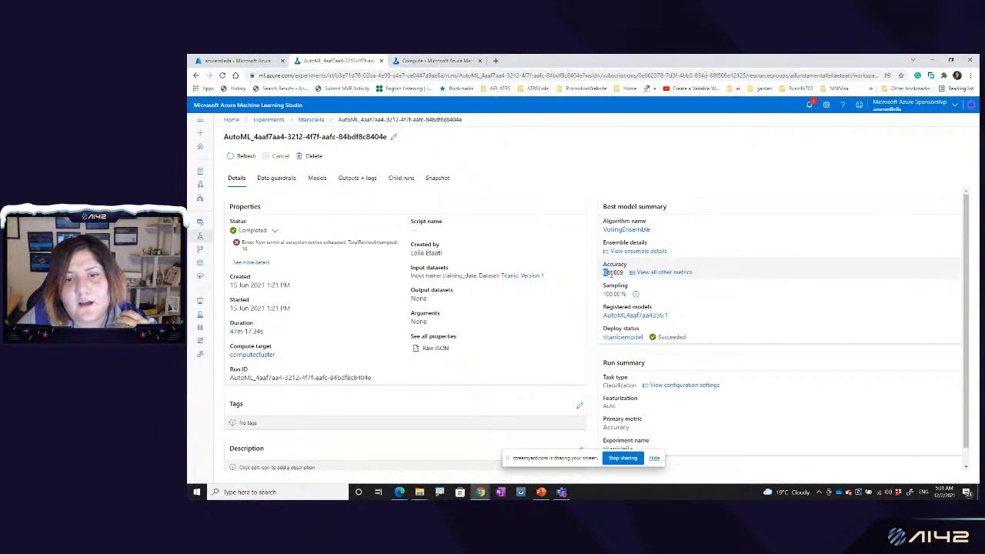
left_click_drag(608, 273, 625, 275)
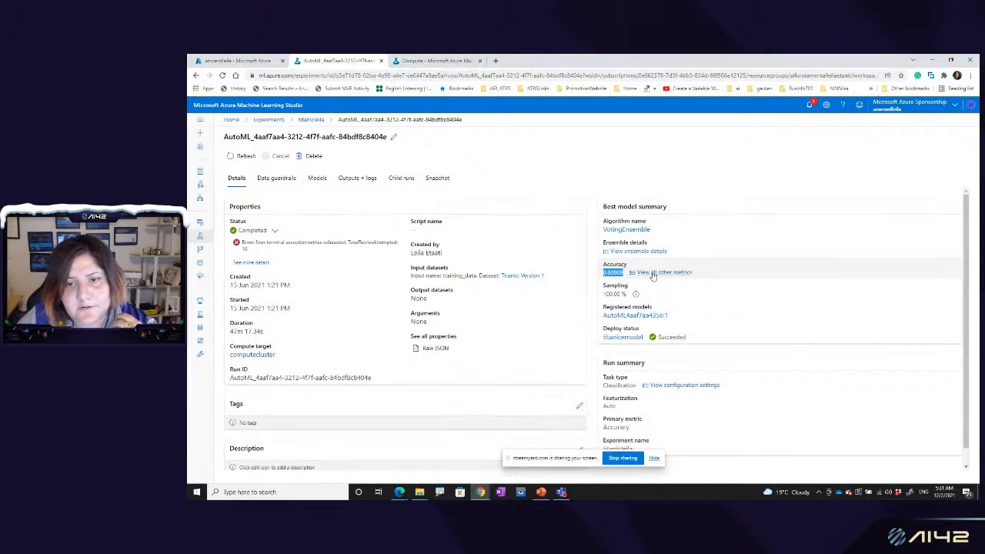
left_click(654, 275)
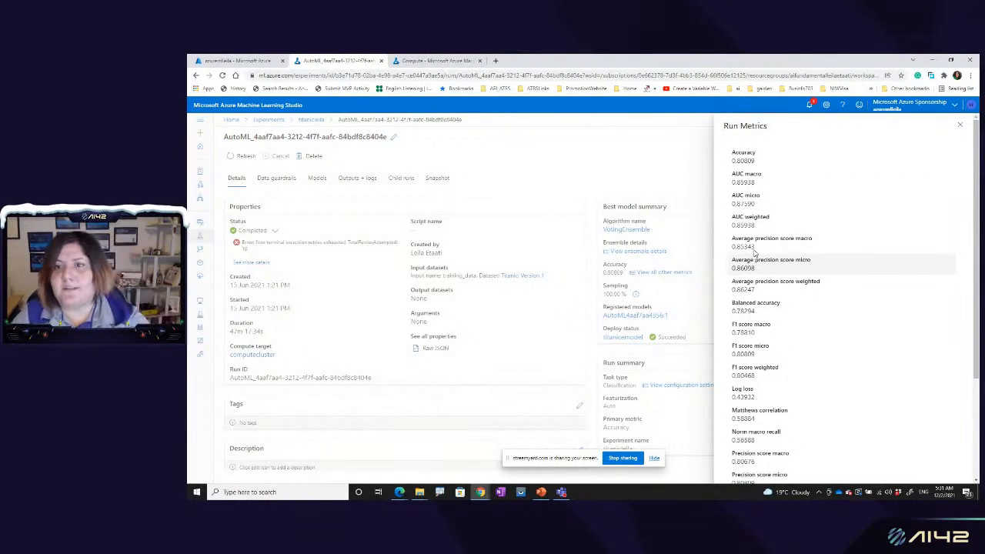
scroll(768, 316, "down", 3)
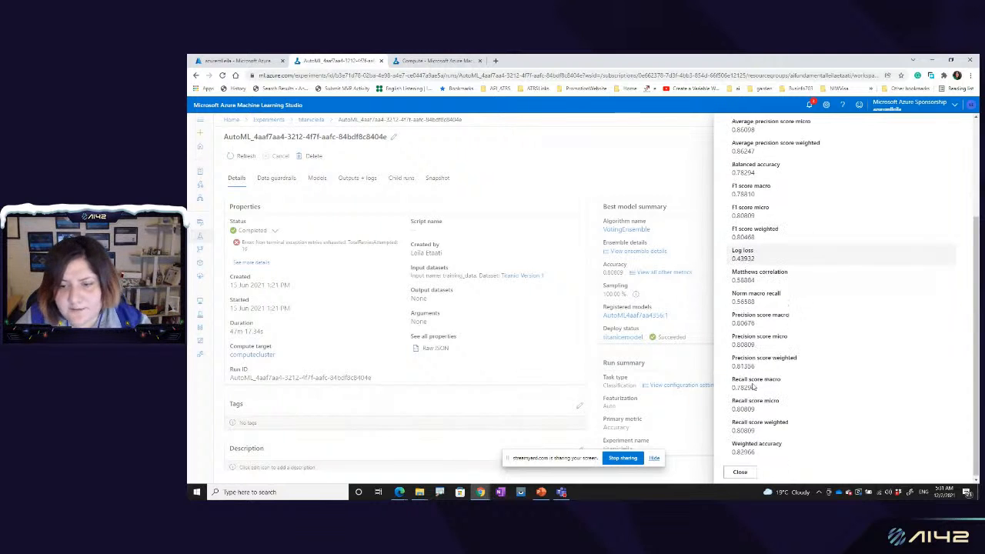
scroll(762, 321, "up", 3)
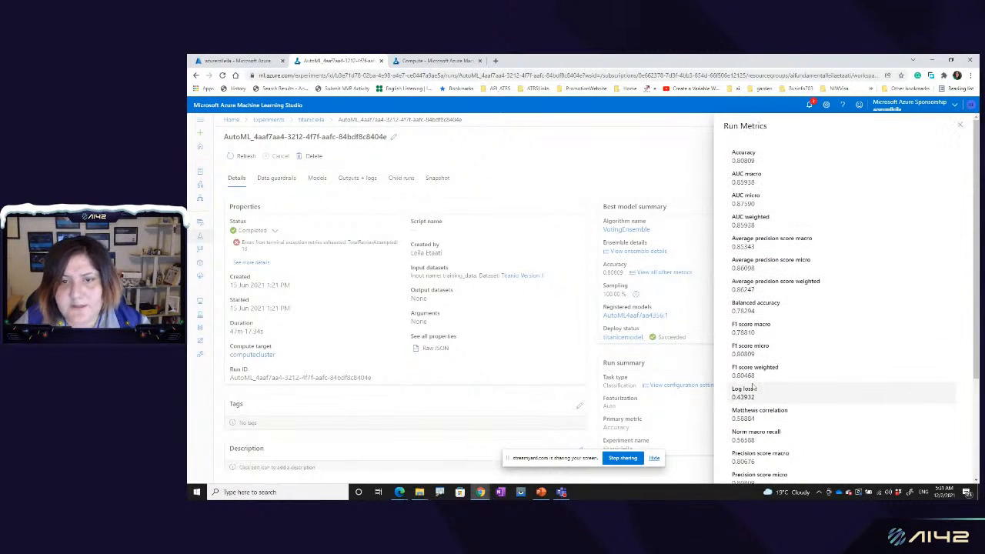
left_click(695, 248)
Step: Open the model summary of the best model, VotingEnsemble
left_click(659, 254)
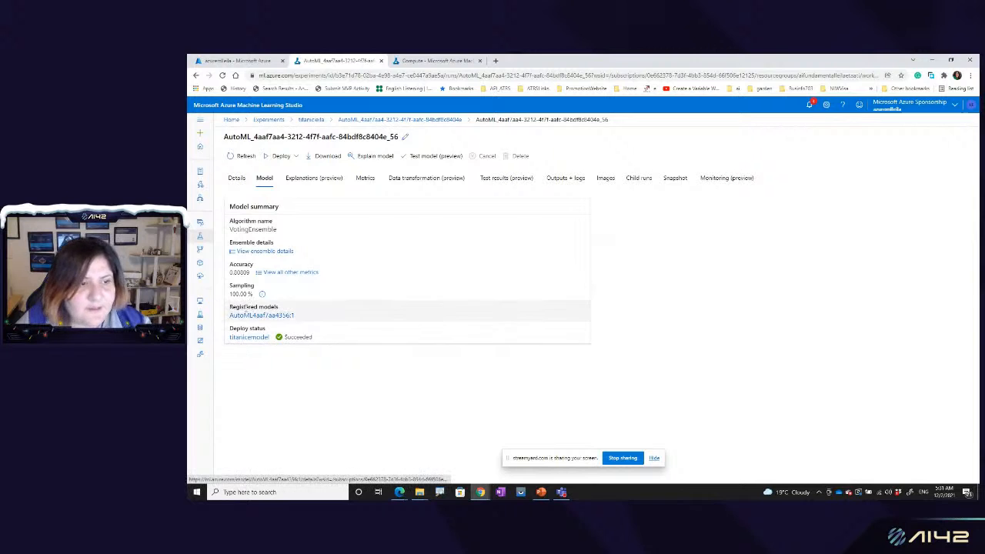
mouse_move(261, 295)
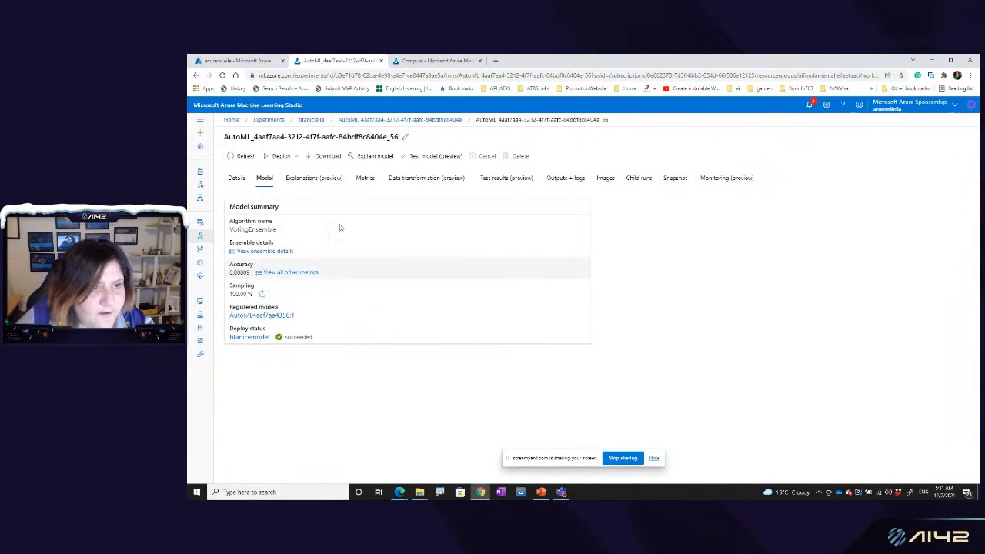
Step: Open the VotingEnsemble model's explanations and examine its model performance and dataset explorer views
left_click(318, 180)
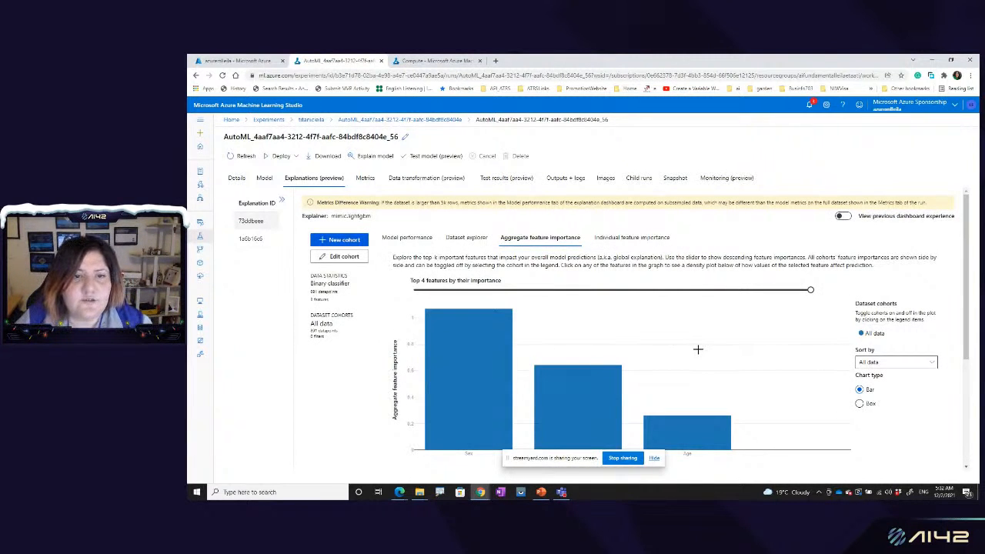
left_click(406, 237)
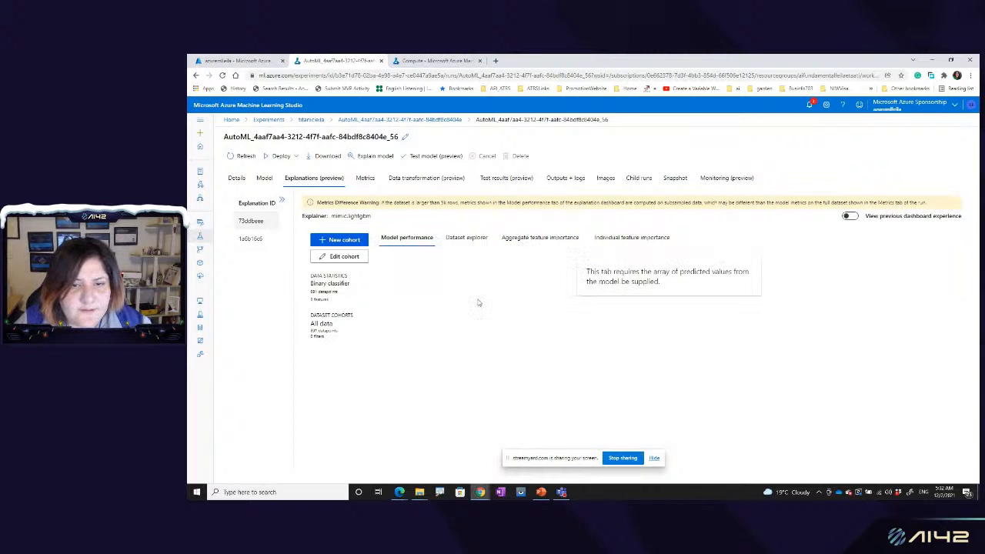
left_click(477, 241)
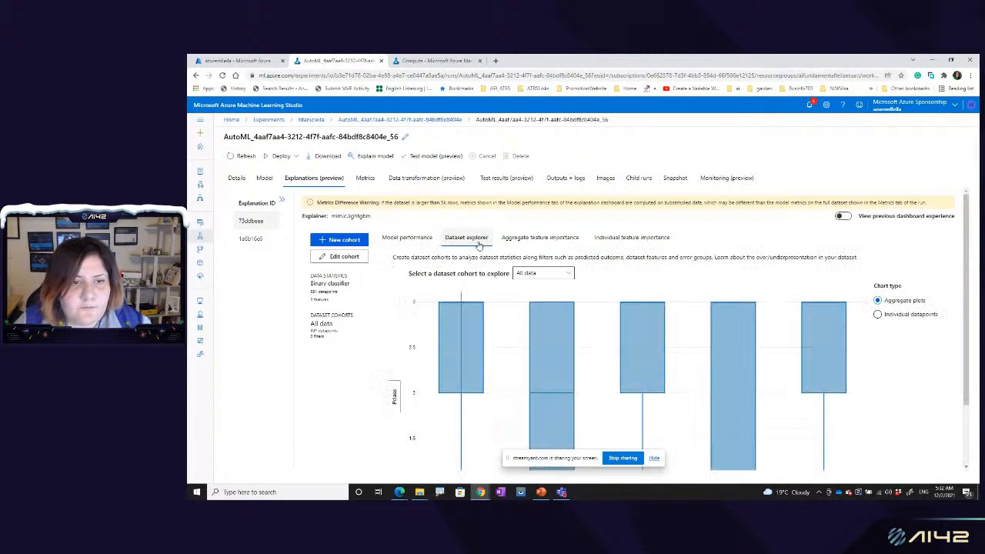
scroll(534, 371, "down", 1)
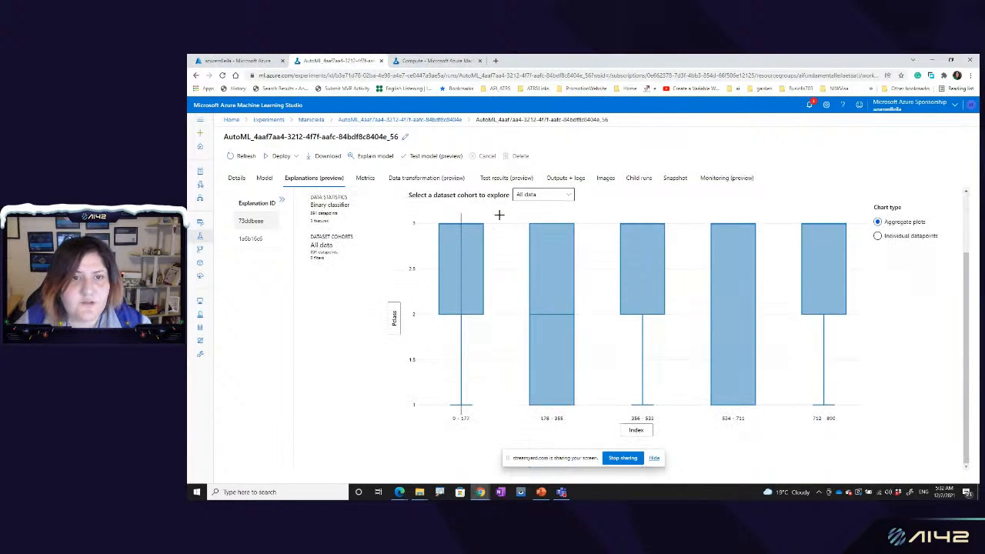
Step: Check the model's test results and view its data transformation diagram
left_click(507, 179)
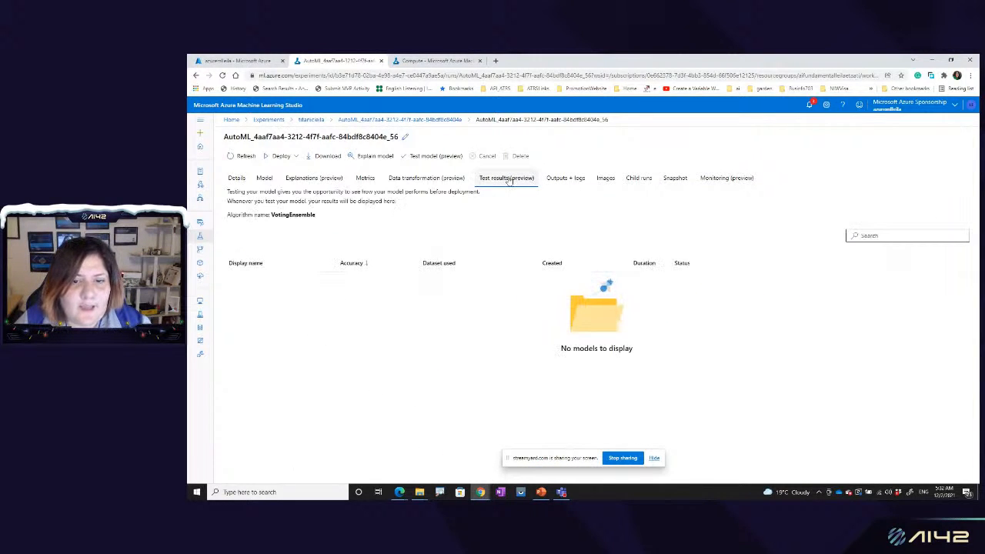
left_click(443, 179)
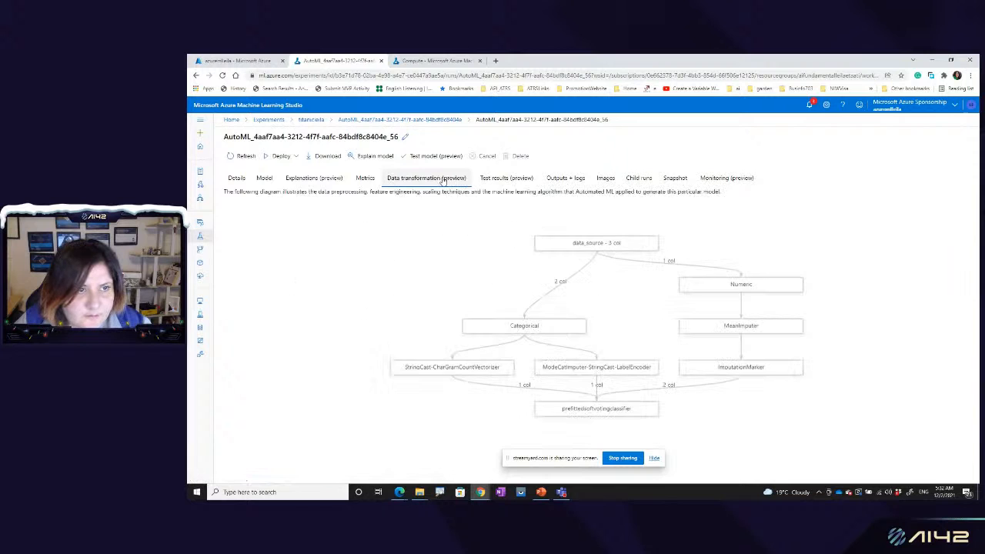
Step: Return to the model's explanations and examine the aggregate importance of the Sex, Pclass and Age features
left_click(332, 181)
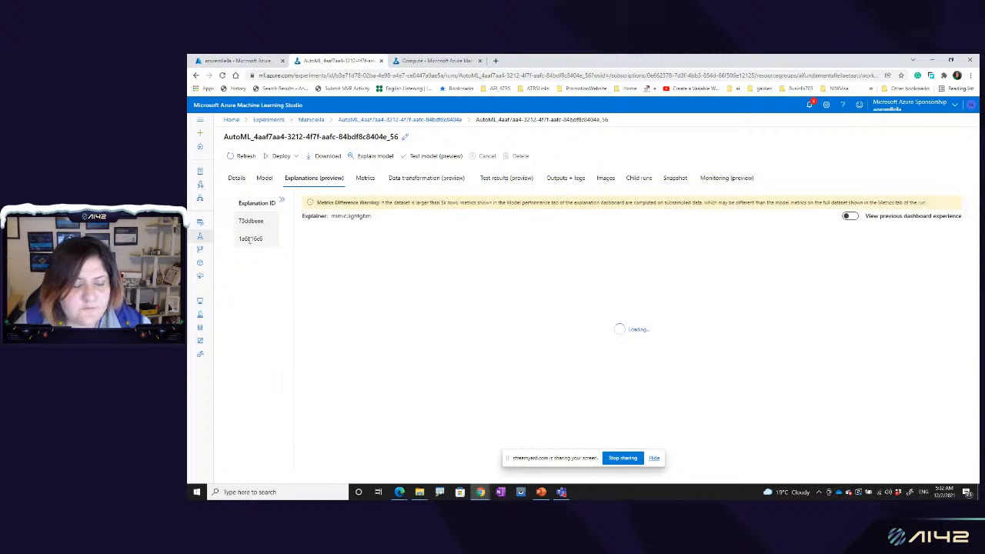
scroll(792, 260, "down", 1)
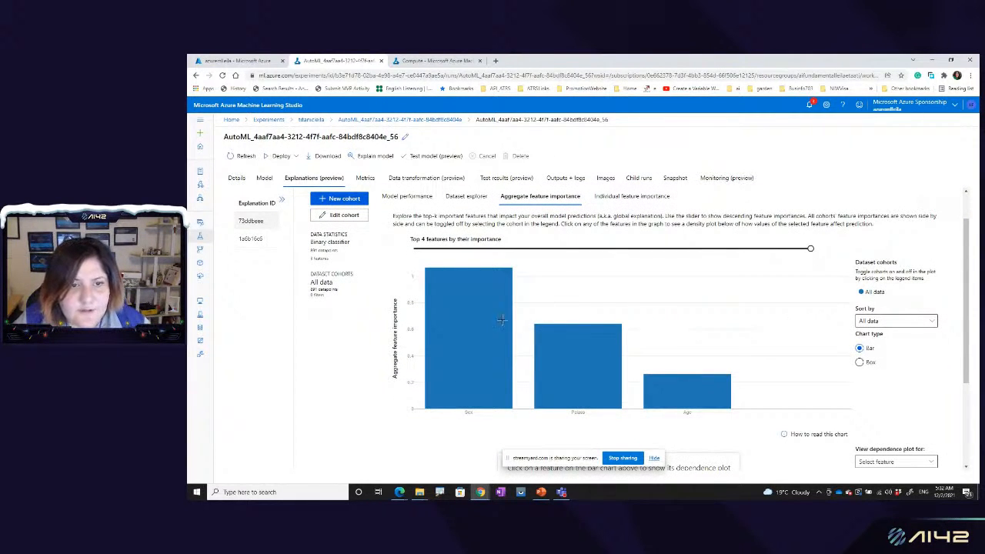
mouse_move(499, 308)
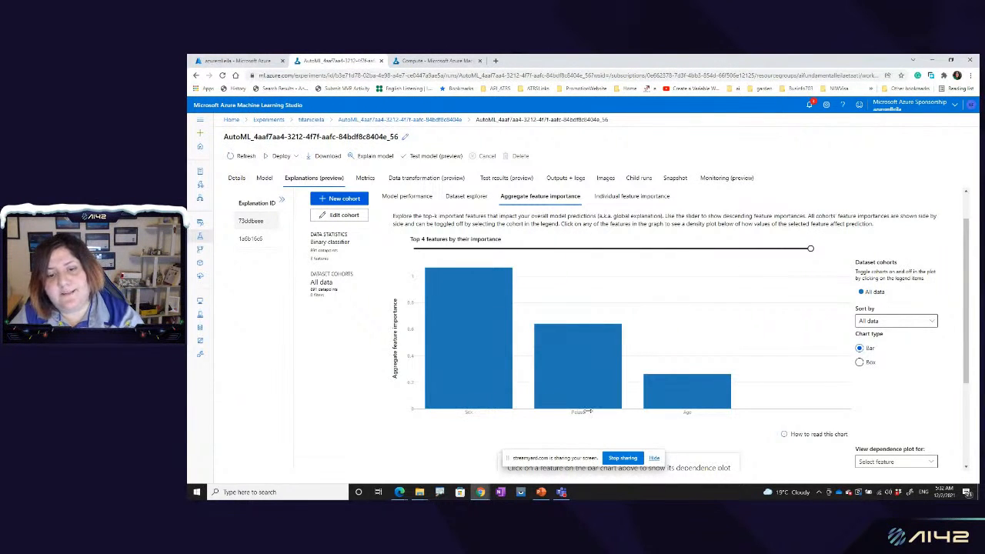
mouse_move(675, 403)
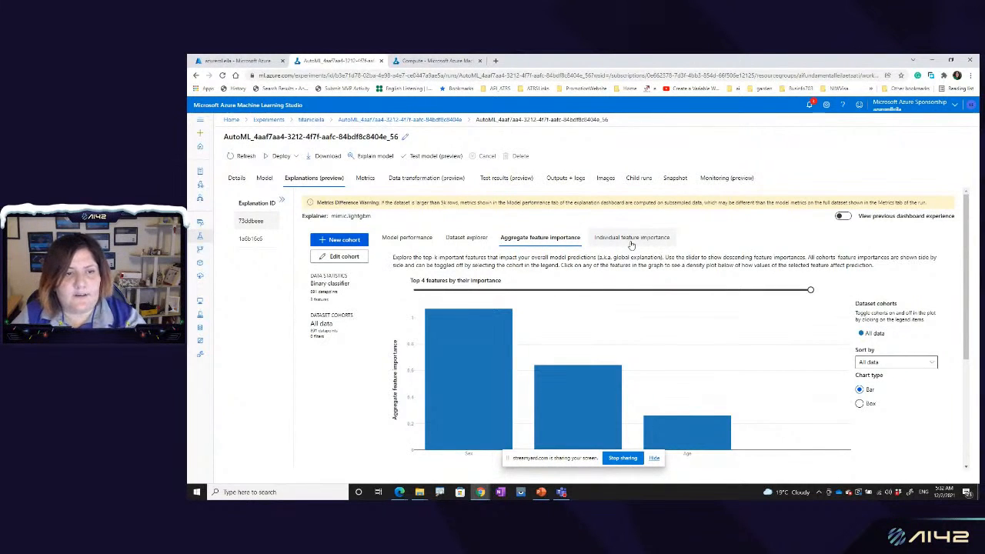
Step: Examine the aggregate feature importance of the second explanation, and view the model's child runs
left_click(248, 238)
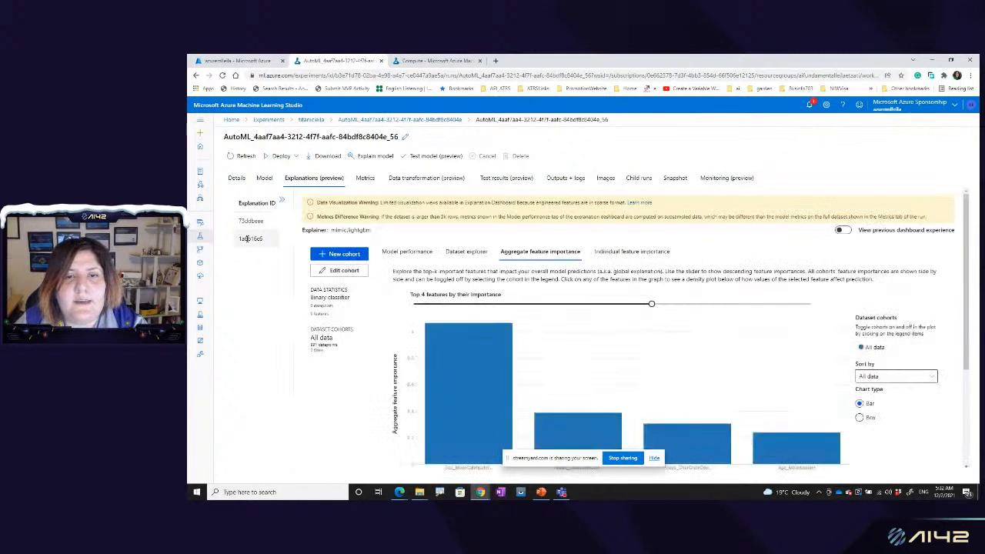
scroll(508, 362, "down", 1)
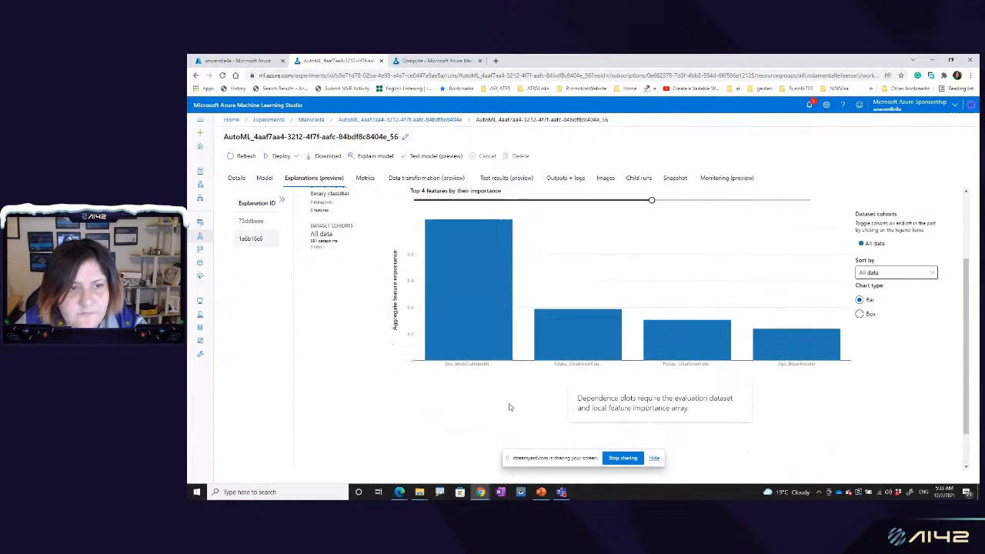
scroll(508, 405, "up", 1)
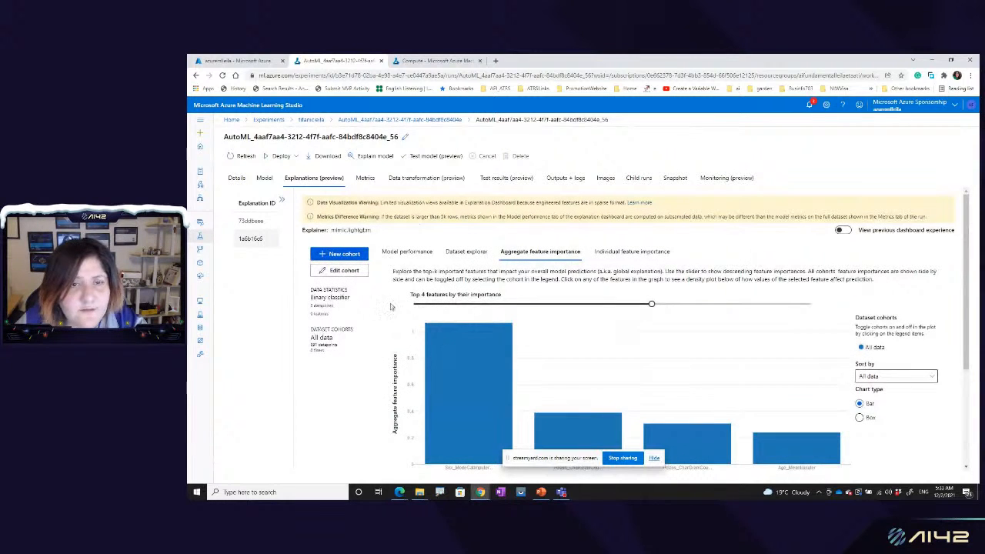
left_click(638, 182)
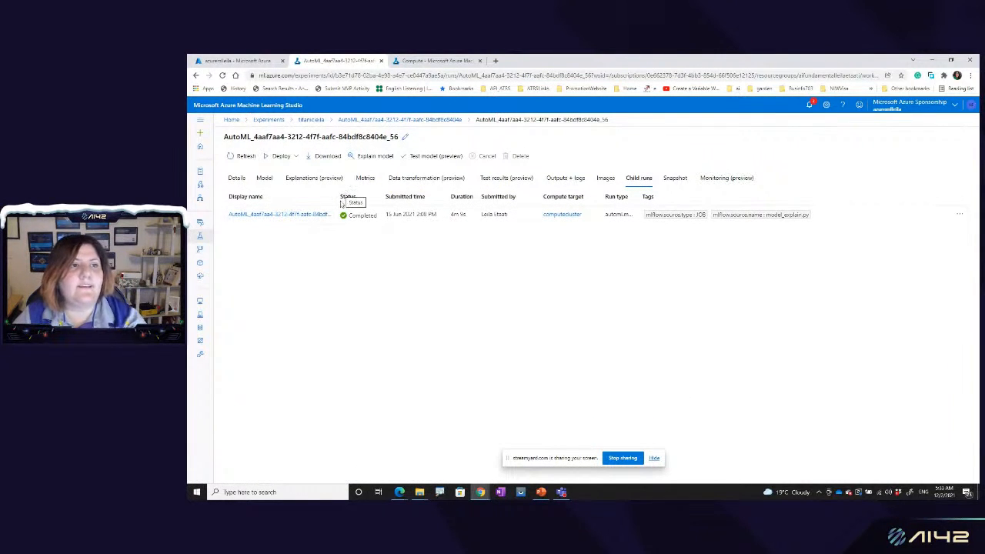
Step: Open the running Automated ML run gray_fowl_mv24z2qg and examine its status and details
left_click(276, 120)
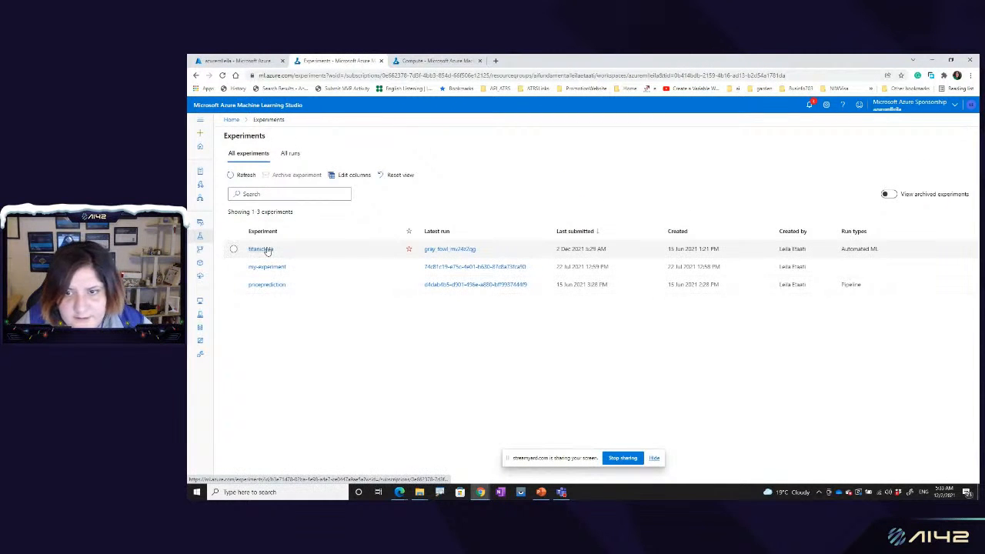
left_click(200, 185)
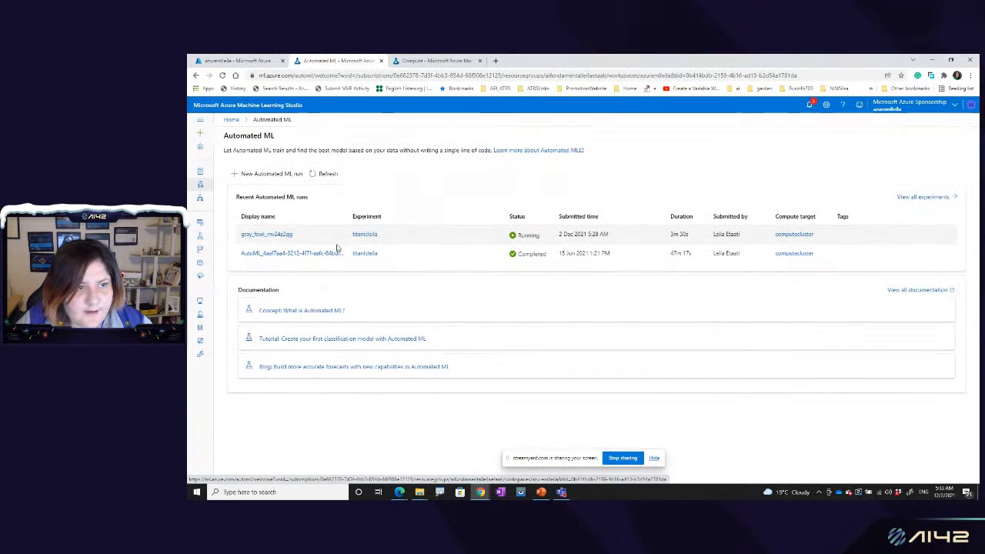
left_click(274, 235)
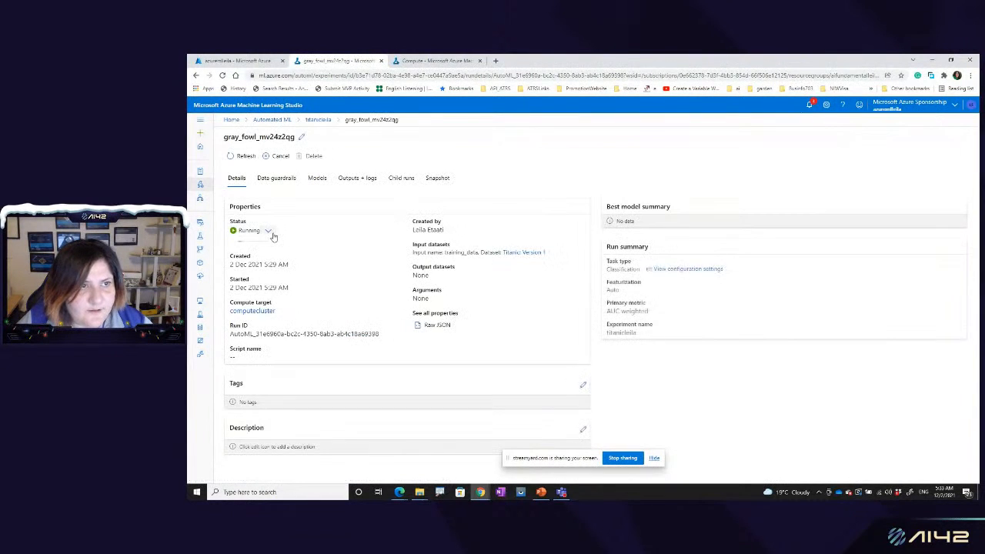
scroll(309, 320, "down", 1)
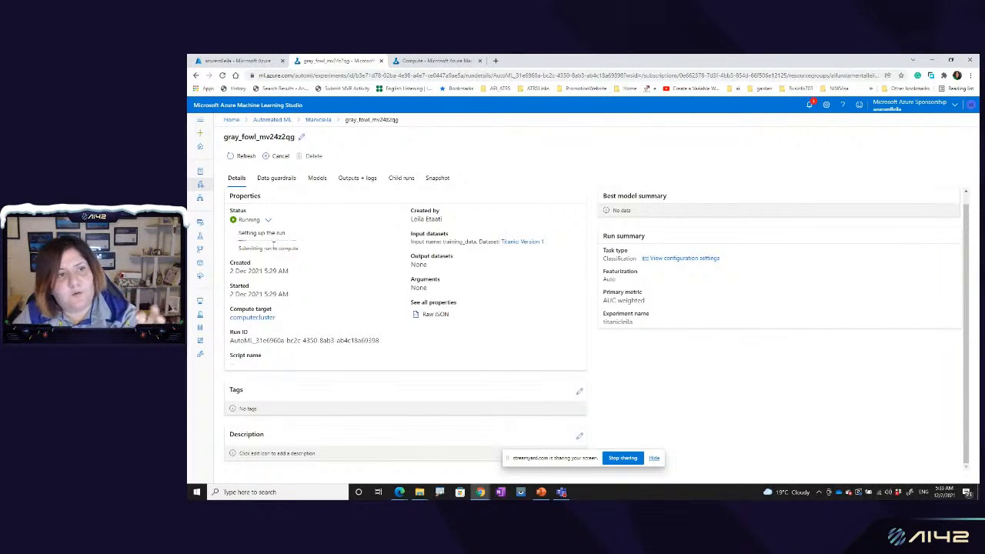
Step: Examine the run's output files definition_original.json and definition.json
left_click(353, 179)
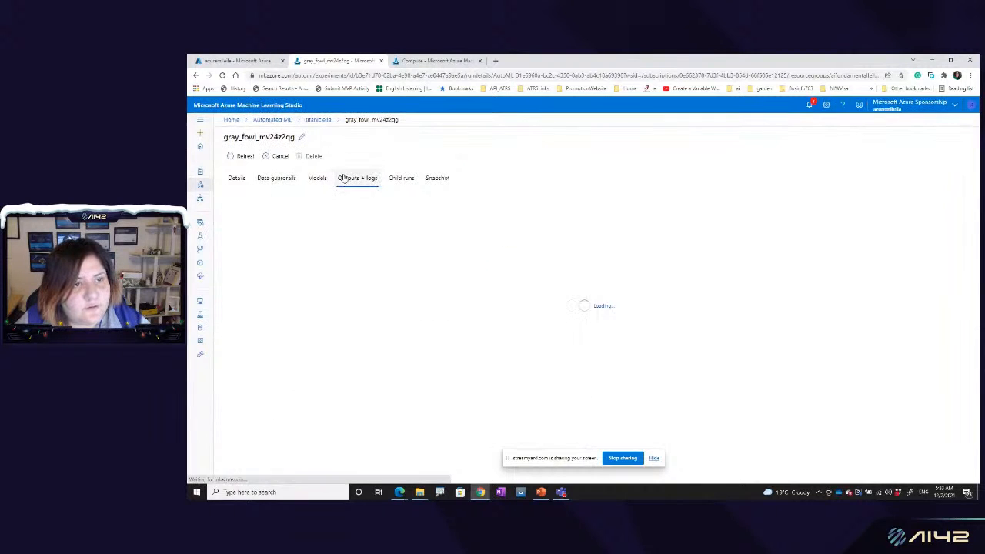
left_click(285, 223)
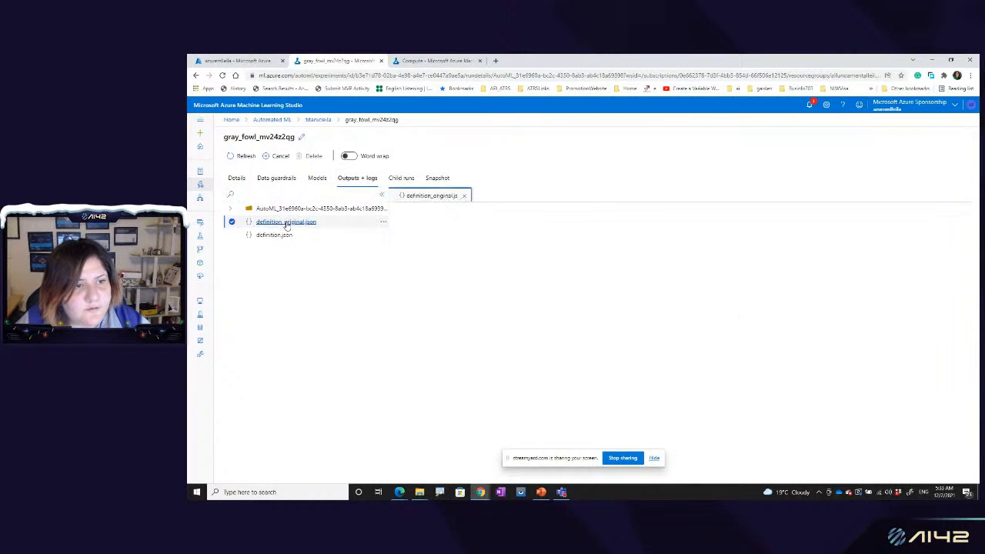
left_click(279, 236)
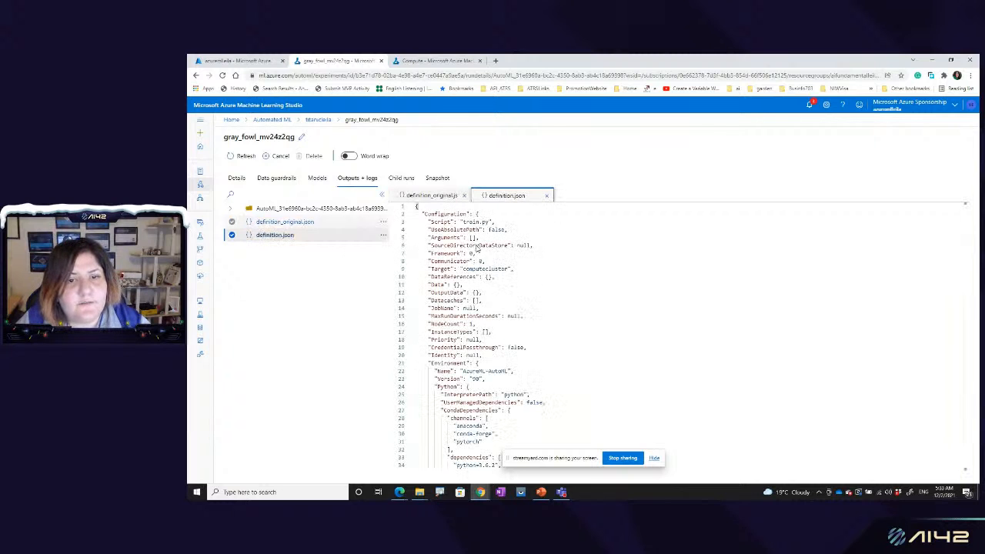
scroll(503, 296, "down", 3)
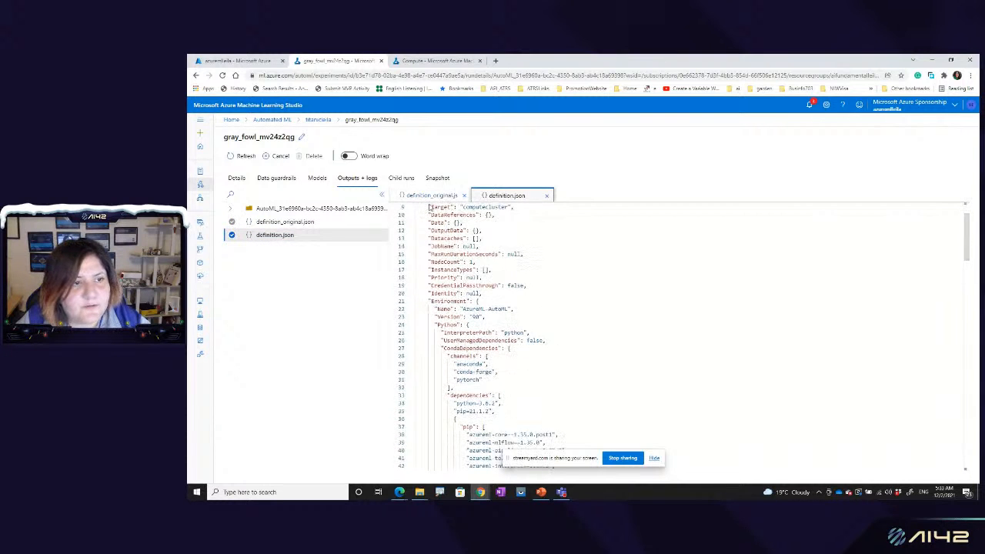
left_click(429, 199)
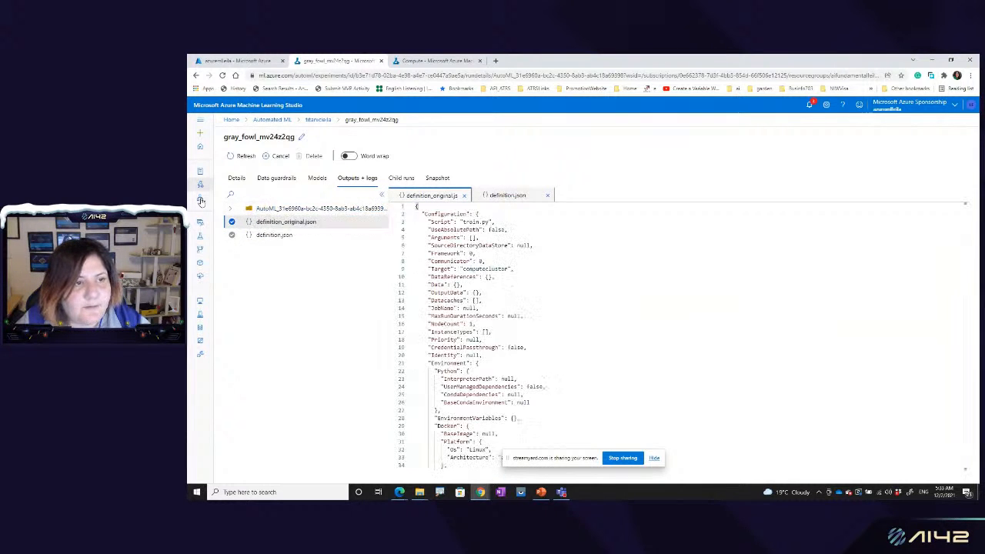
left_click(504, 196)
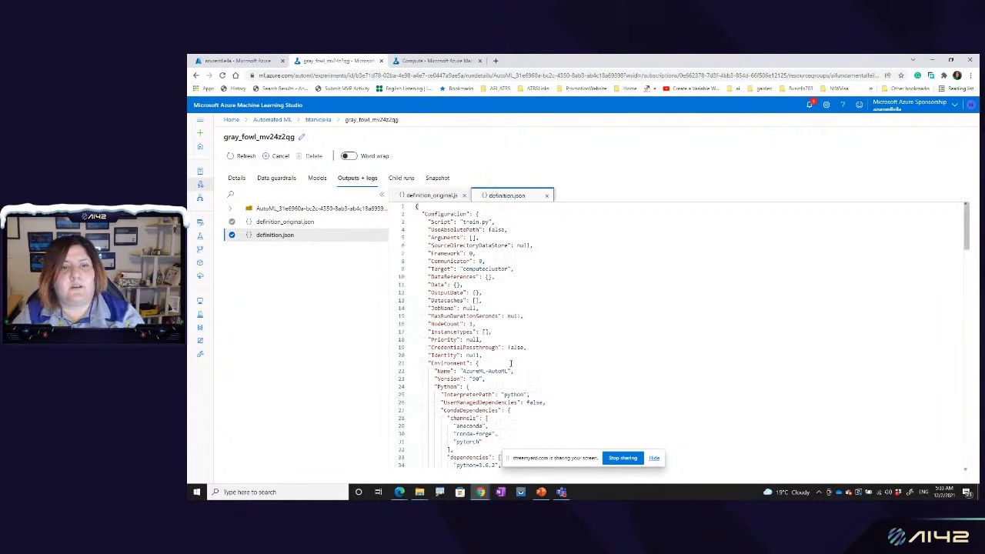
scroll(510, 362, "down", 6)
scroll(510, 362, "down", 15)
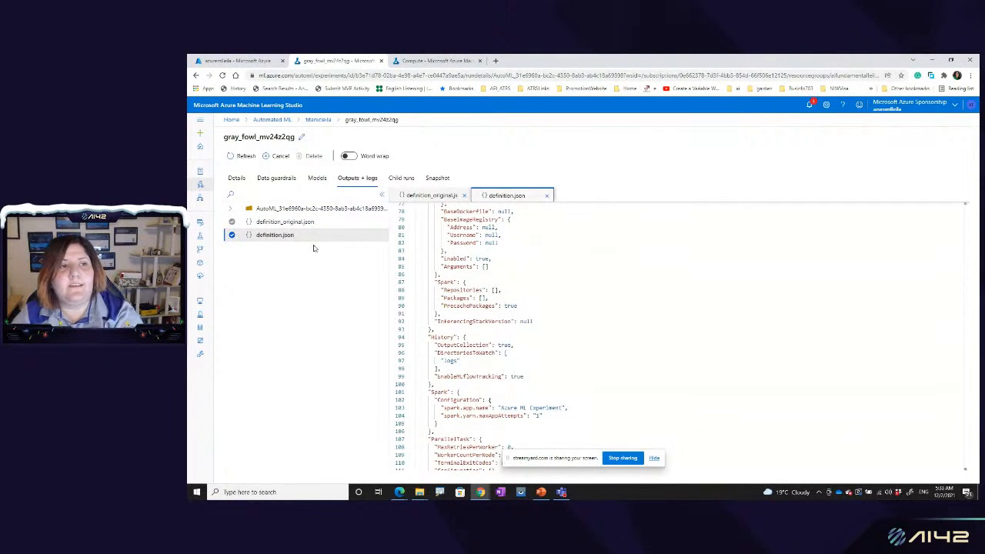
Step: Leave the running run and view the workspace's registered models
left_click(200, 186)
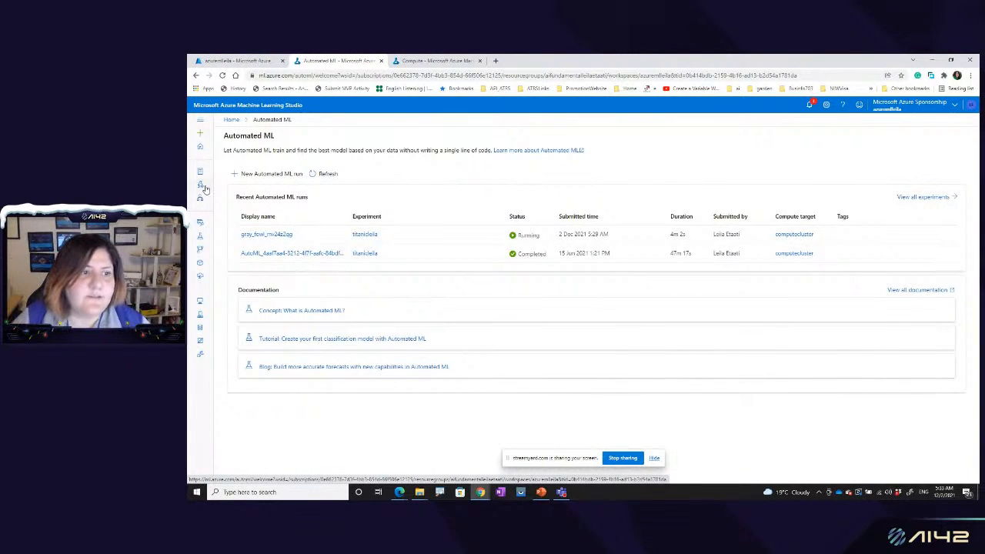
left_click(201, 263)
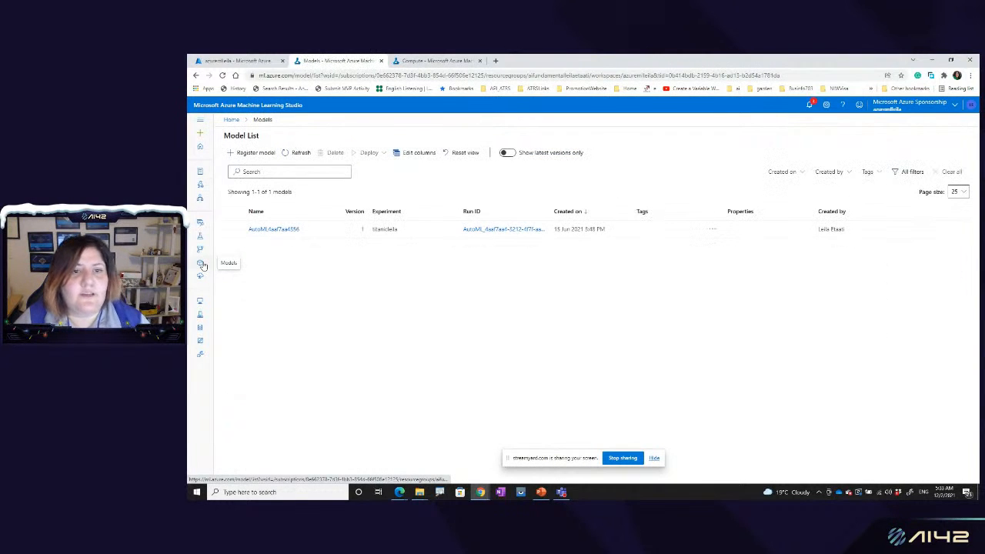
Step: Reopen the completed Automated ML run and open its best model, VotingEnsemble
left_click(201, 185)
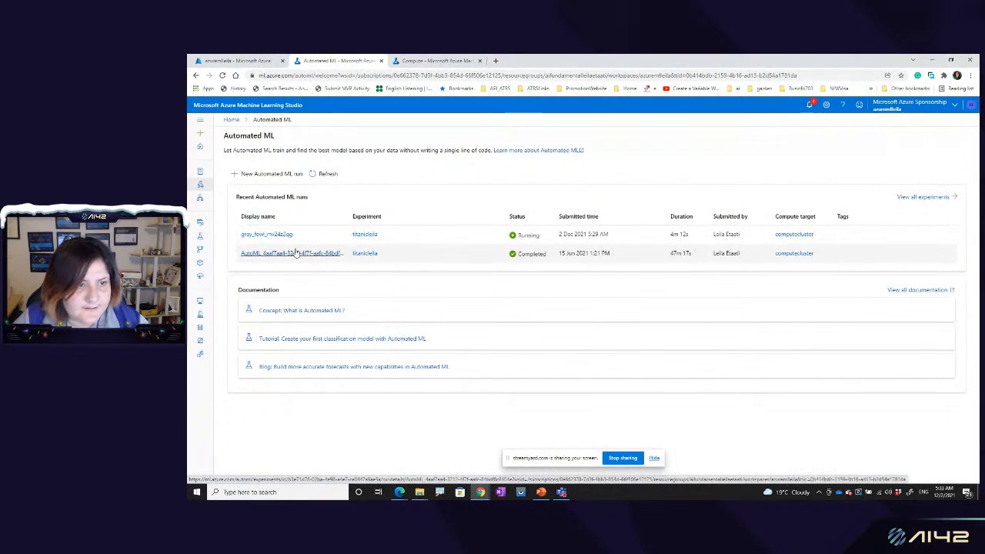
left_click(296, 253)
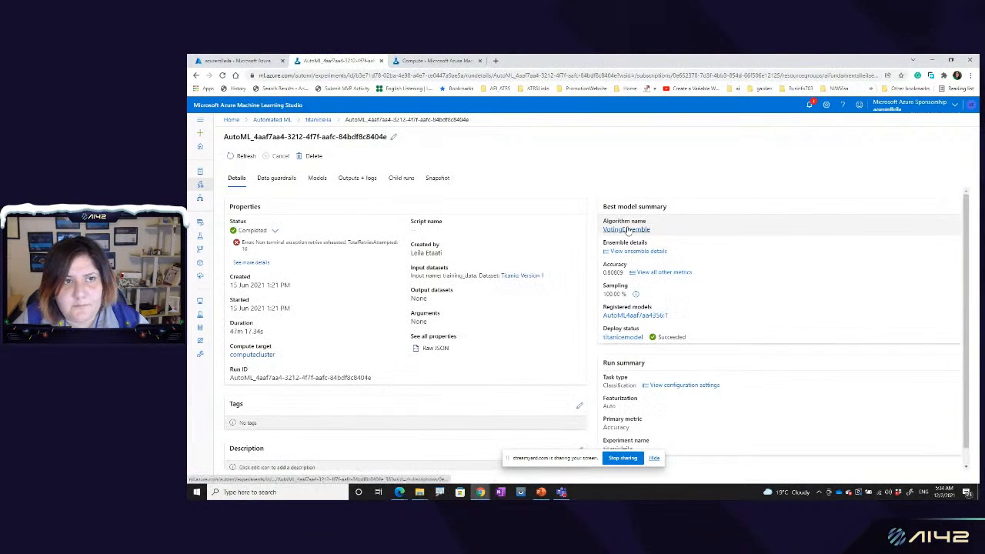
left_click(628, 230)
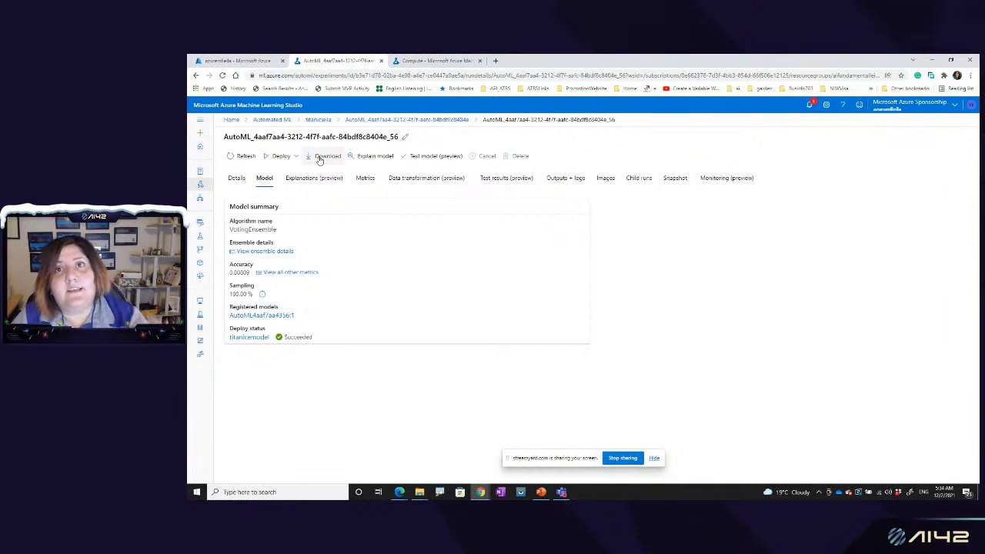
Step: View the Explain model and Test model options for VotingEnsemble, closing each without submitting
left_click(361, 159)
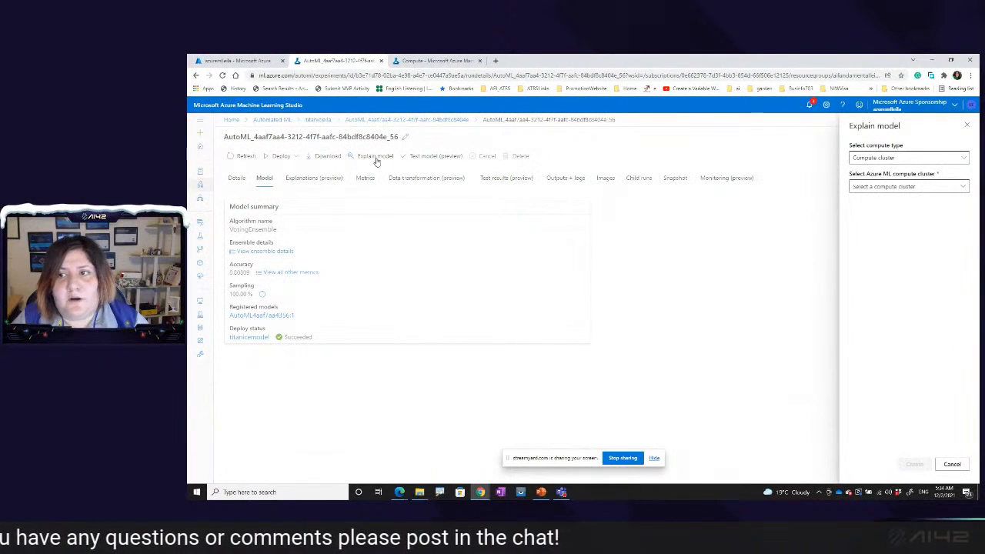
left_click(968, 125)
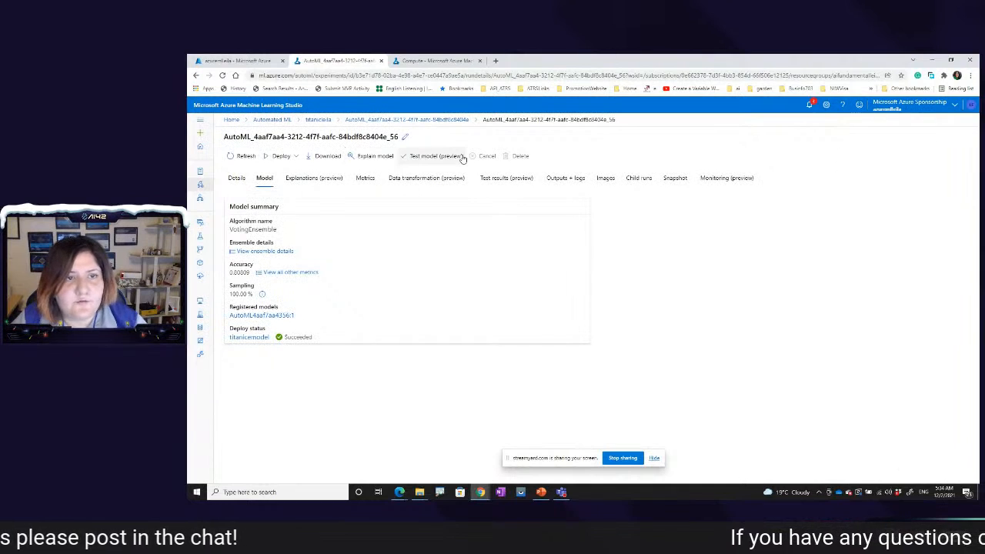
left_click(435, 156)
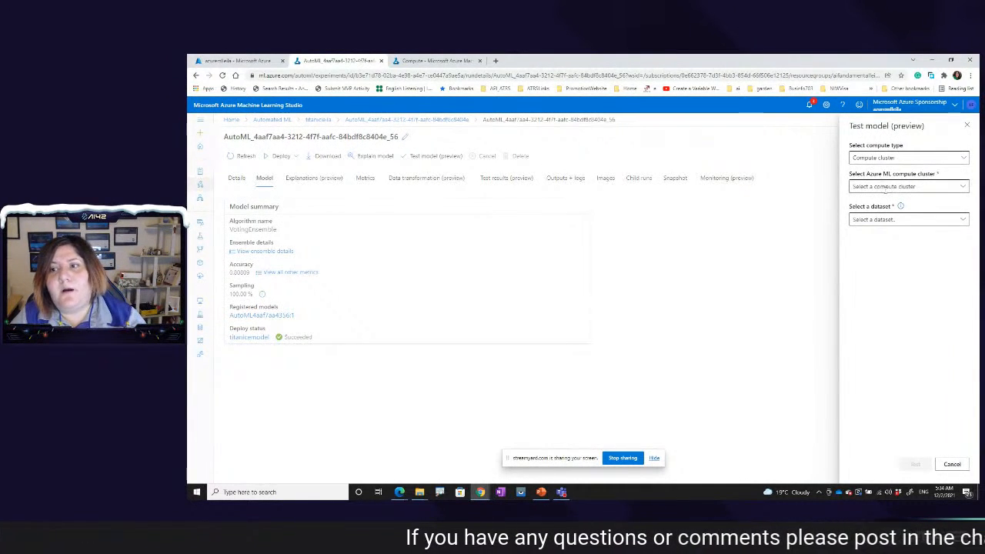
left_click(917, 221)
left_click(966, 125)
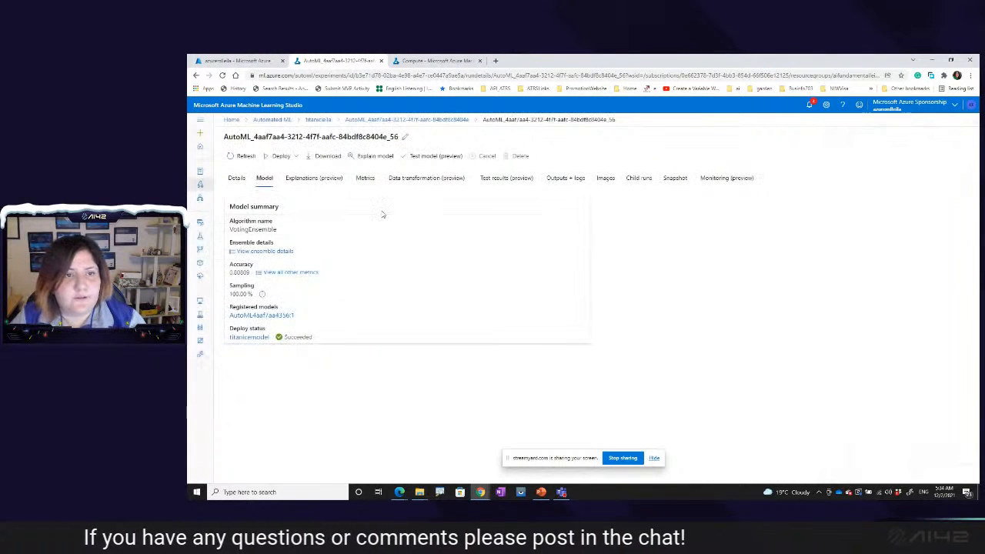
Step: Check the registered model in the model list, and view the consumption details of the titanicemodel real-time endpoint
left_click(205, 265)
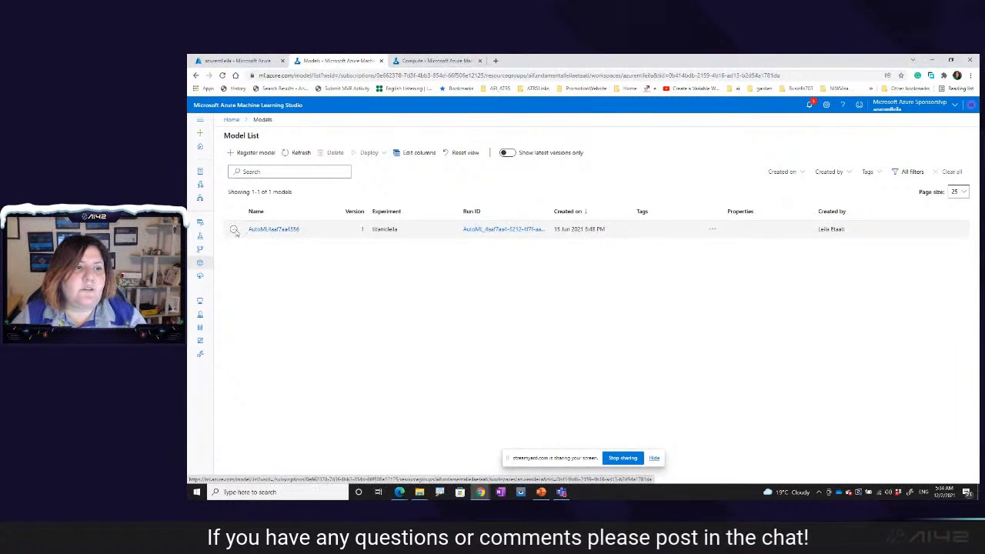
left_click(233, 229)
left_click(201, 278)
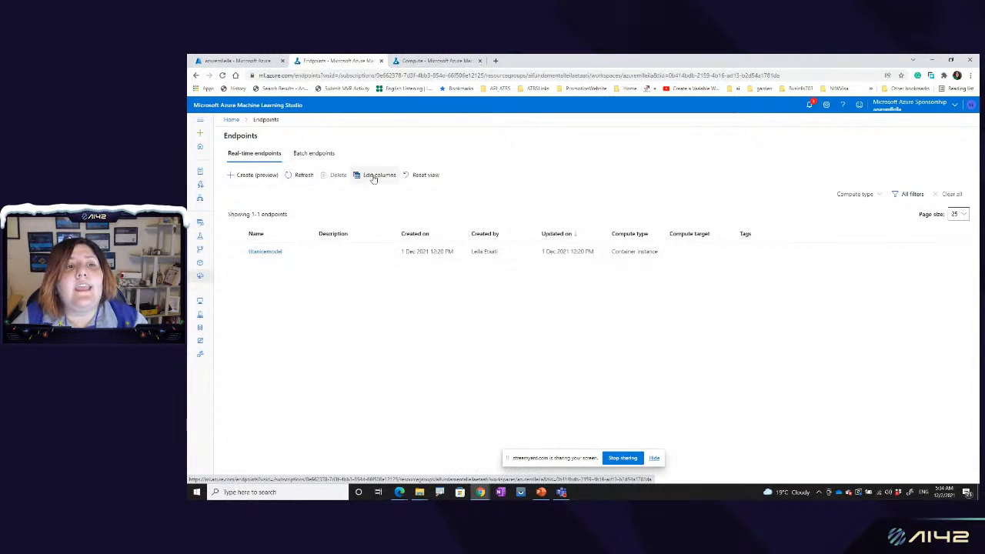
left_click(267, 252)
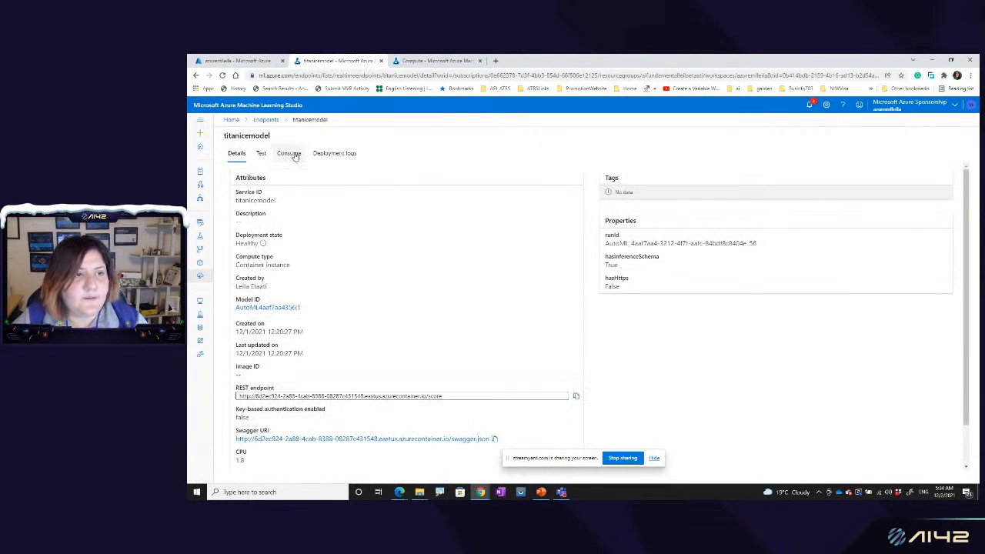
left_click(290, 154)
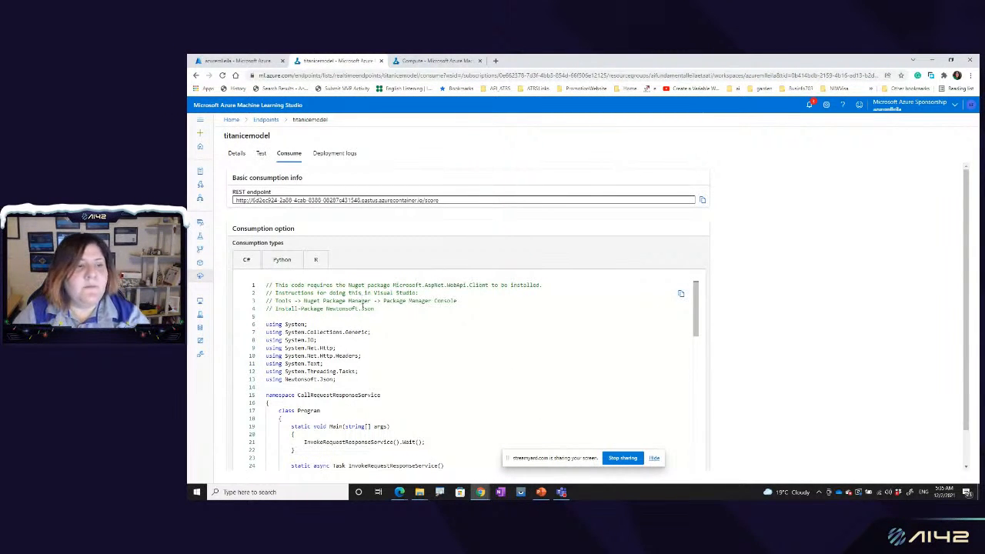
Step: Switch to the AzureML.pptx presentation in PowerPoint and present from the current slide through to the Designer pipeline slide
mouse_move(542, 492)
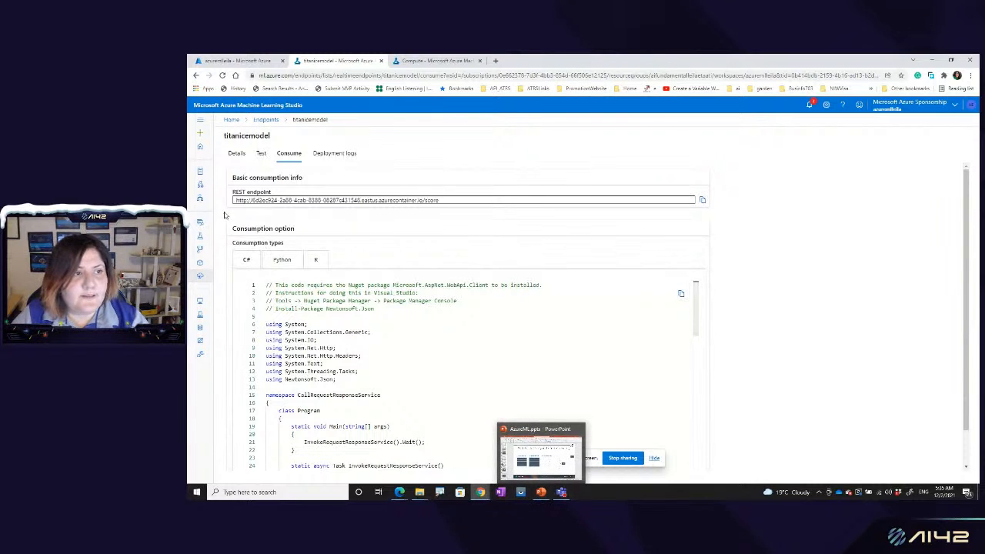
left_click(200, 187)
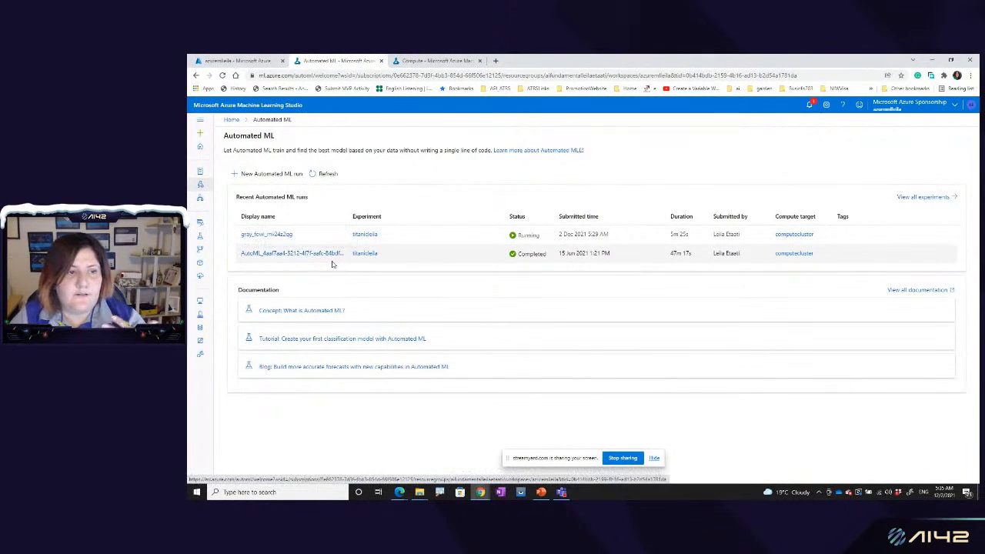
left_click(539, 493)
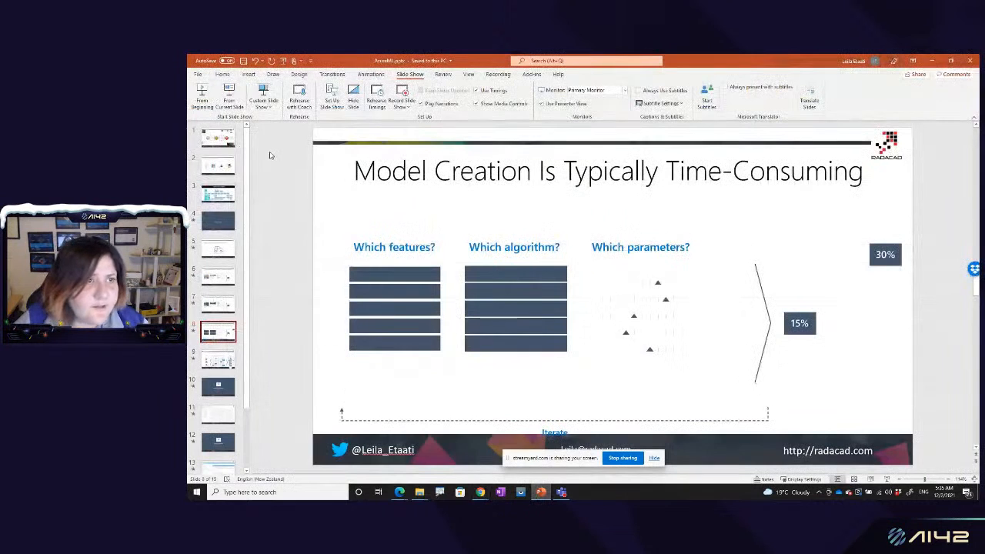
left_click(228, 98)
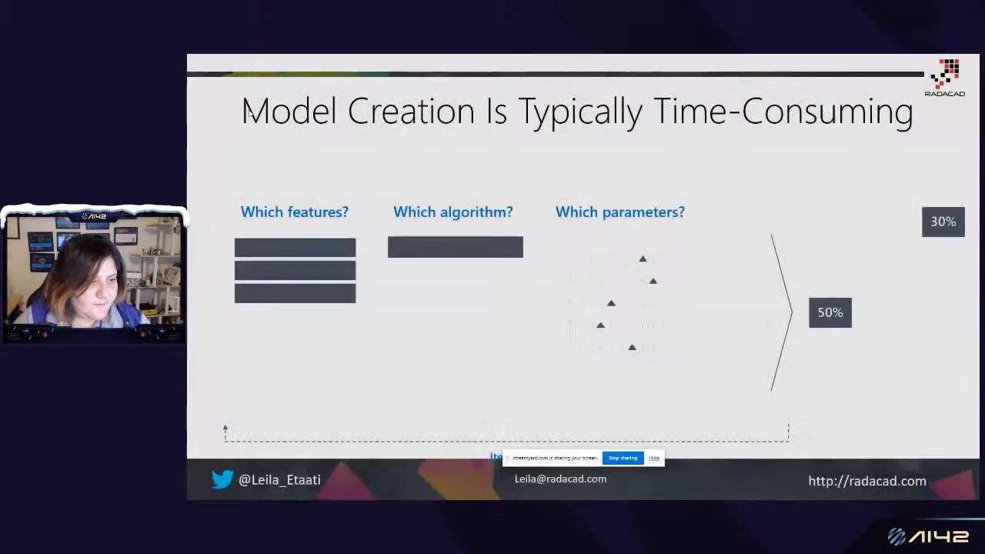
left_click(526, 339)
left_click(513, 376)
left_click(514, 376)
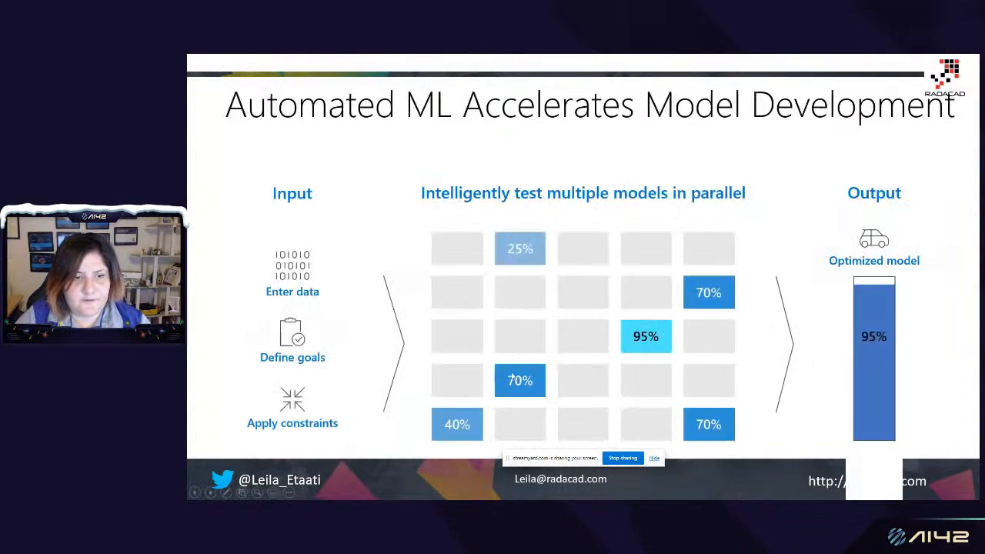
left_click(513, 376)
key("Right")
key("Left")
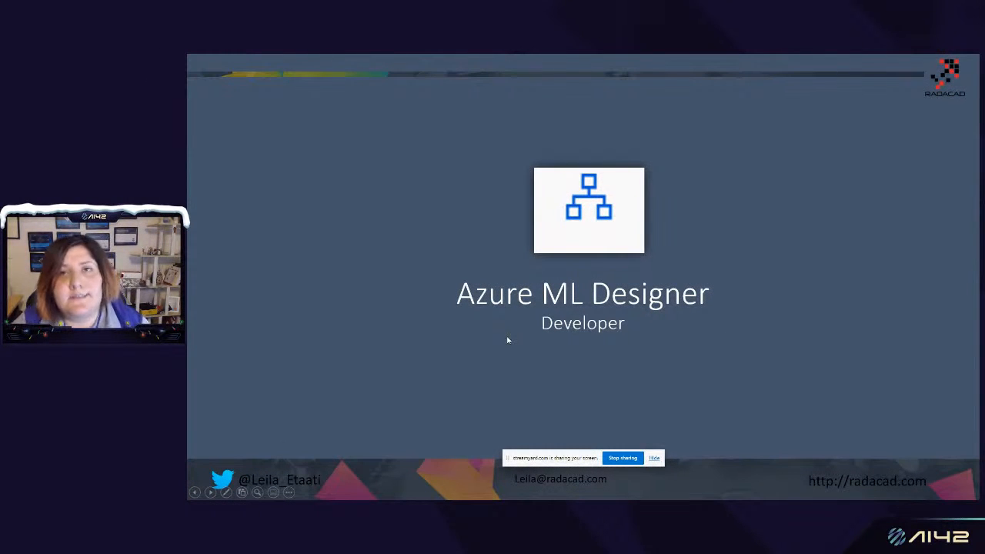
left_click(508, 340)
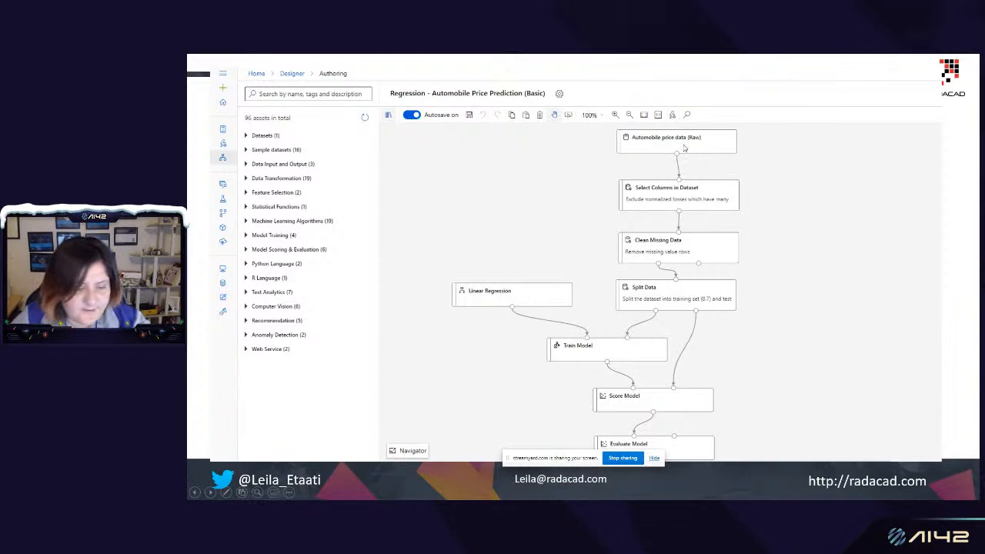
Step: Circle the Automobile price data, Select Columns in Dataset and Clean Missing Data modules in red ink on the slide
mouse_move(682, 144)
left_mouse_down()
mouse_move(661, 151)
mouse_move(622, 134)
mouse_move(714, 138)
left_mouse_up()
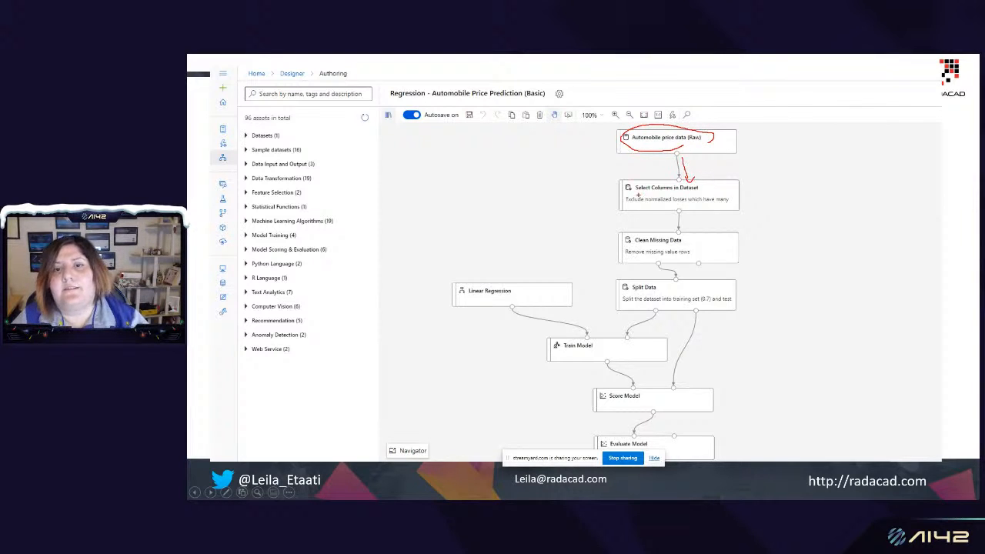
mouse_move(629, 206)
left_mouse_down()
mouse_move(624, 186)
mouse_move(756, 198)
mouse_move(639, 209)
left_mouse_up()
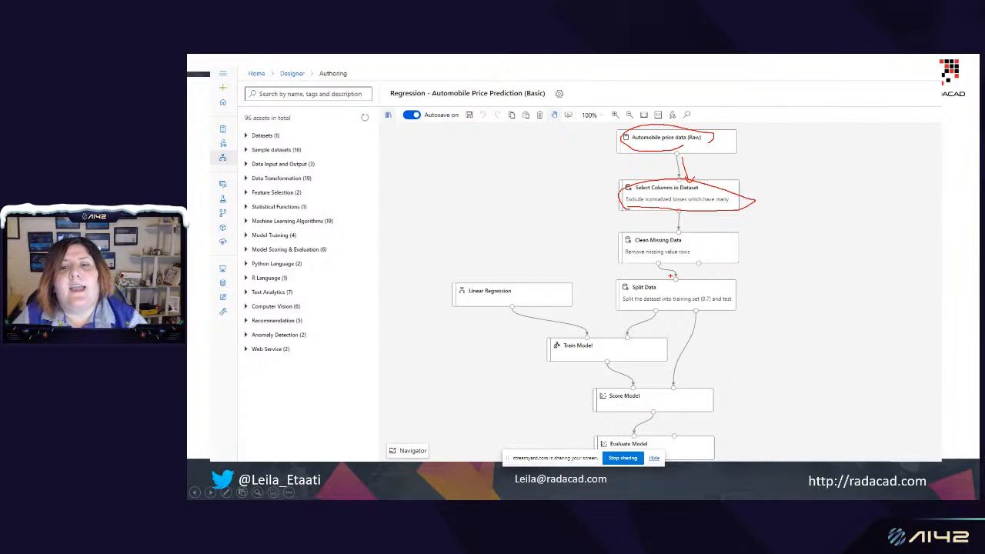
mouse_move(627, 264)
left_mouse_down()
mouse_move(660, 238)
mouse_move(728, 255)
mouse_move(648, 262)
left_mouse_up()
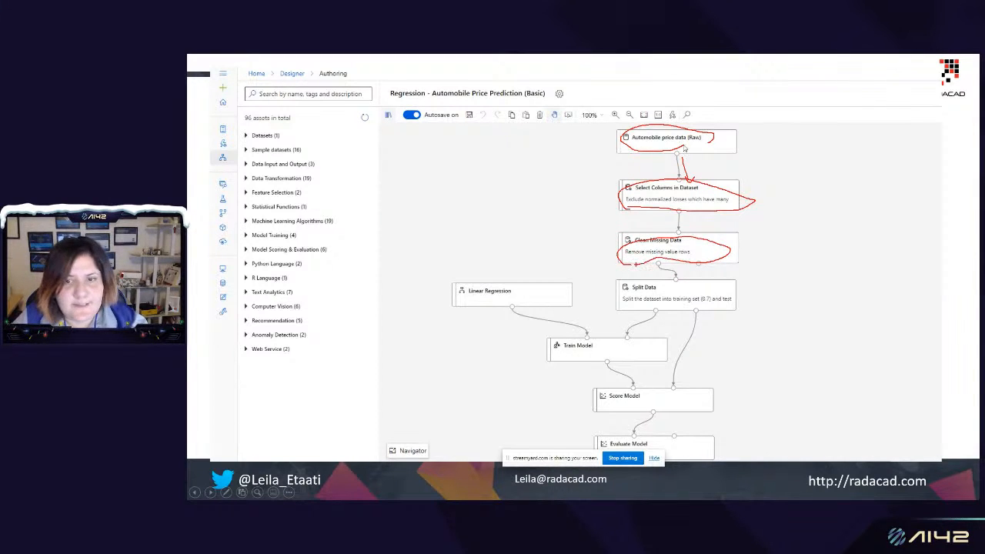
key("Escape")
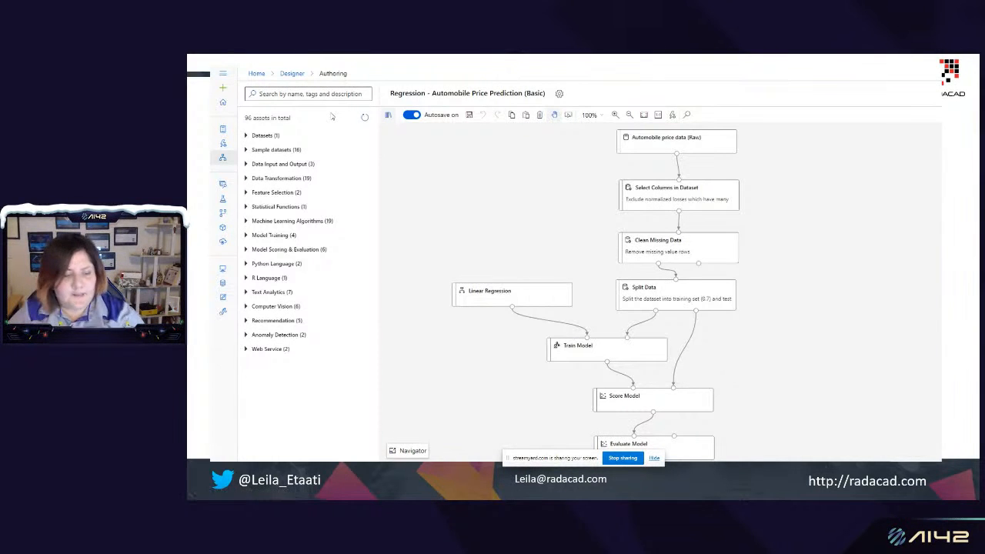
Step: Return to Azure Machine Learning Studio in Chrome and create a blank Designer pipeline with easy-to-use prebuilt modules
key("Escape")
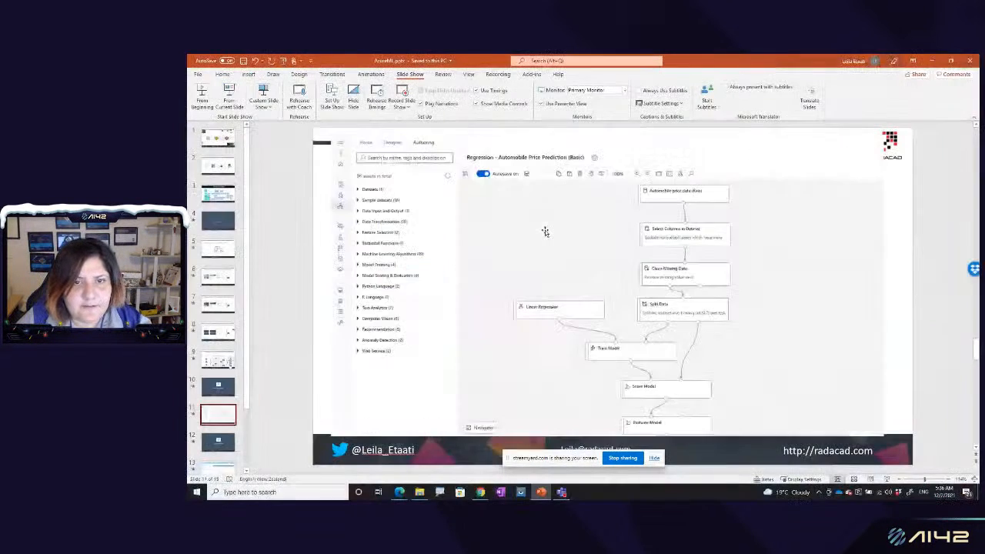
mouse_move(481, 492)
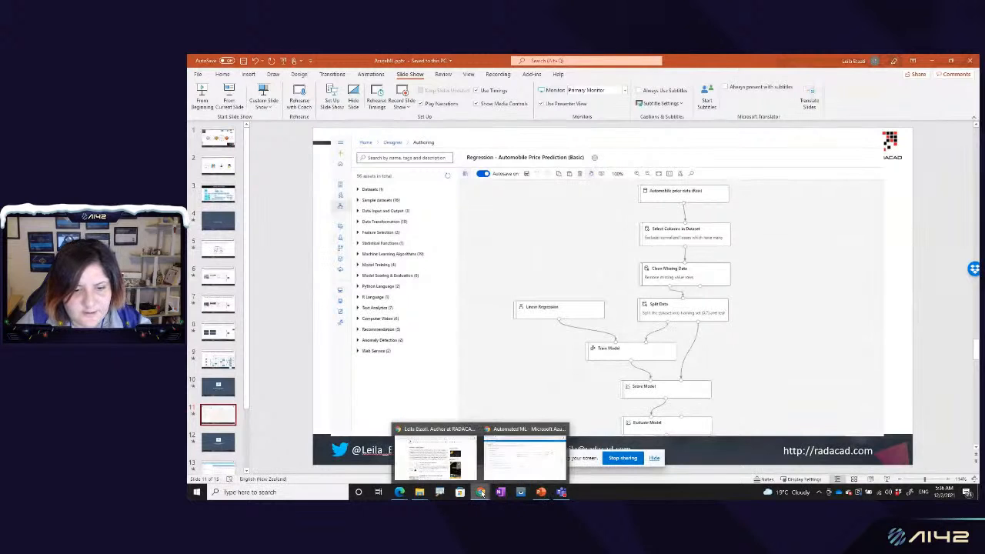
left_click(523, 454)
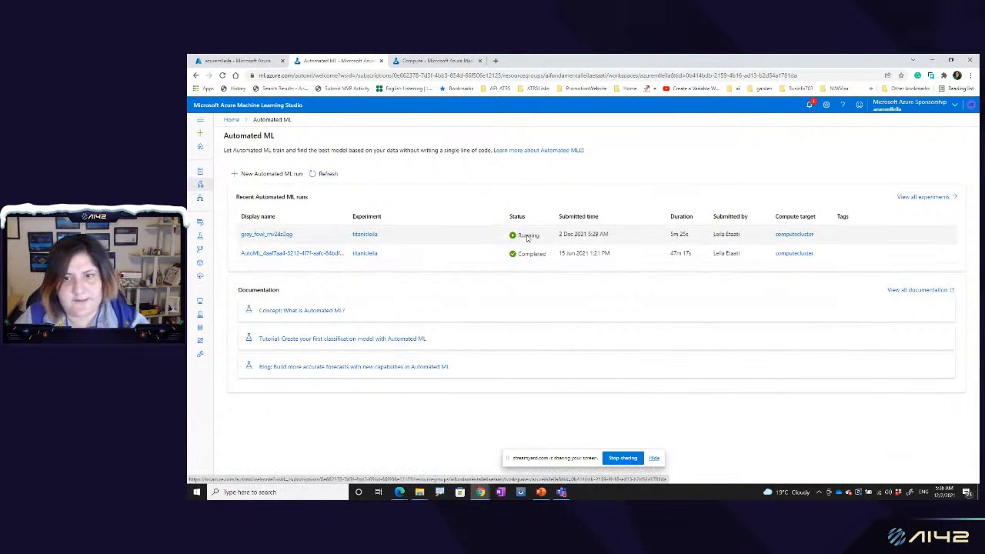
left_click(201, 201)
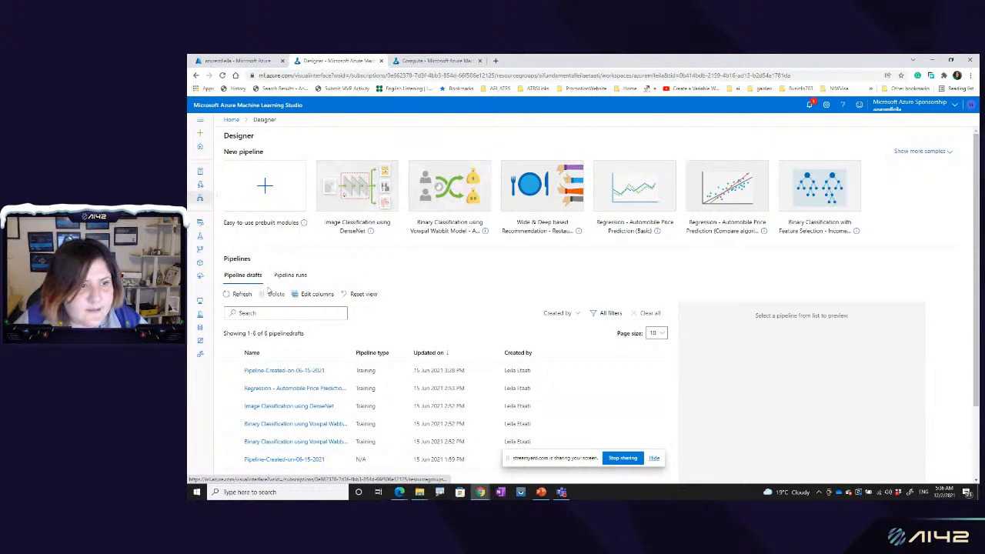
left_click(273, 192)
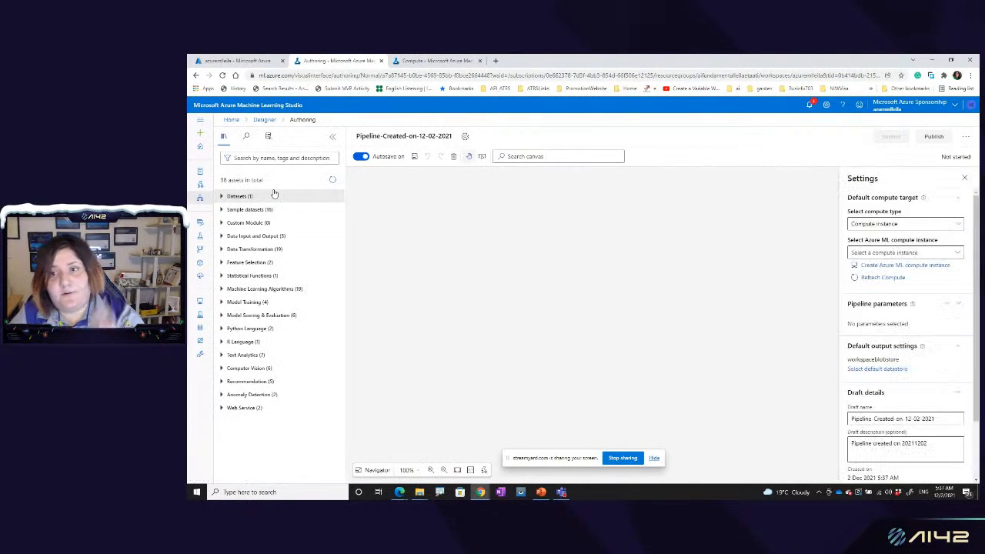
Step: Set the pipeline's default compute target to the compute instance computerinstance and close the settings
left_click(898, 252)
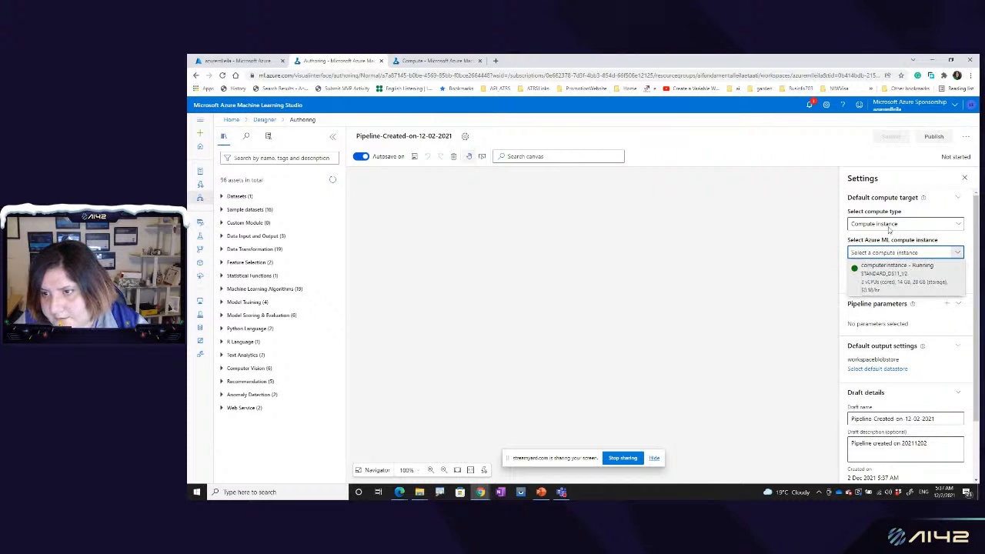
left_click(882, 266)
left_click(890, 230)
left_click(890, 242)
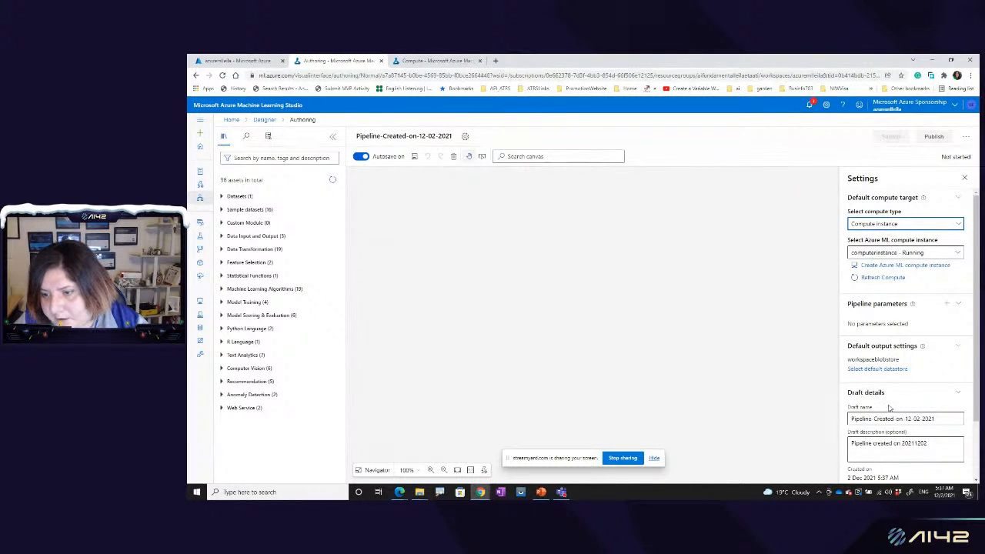
scroll(878, 431, "down", 1)
scroll(879, 436, "down", 2)
scroll(880, 436, "up", 2)
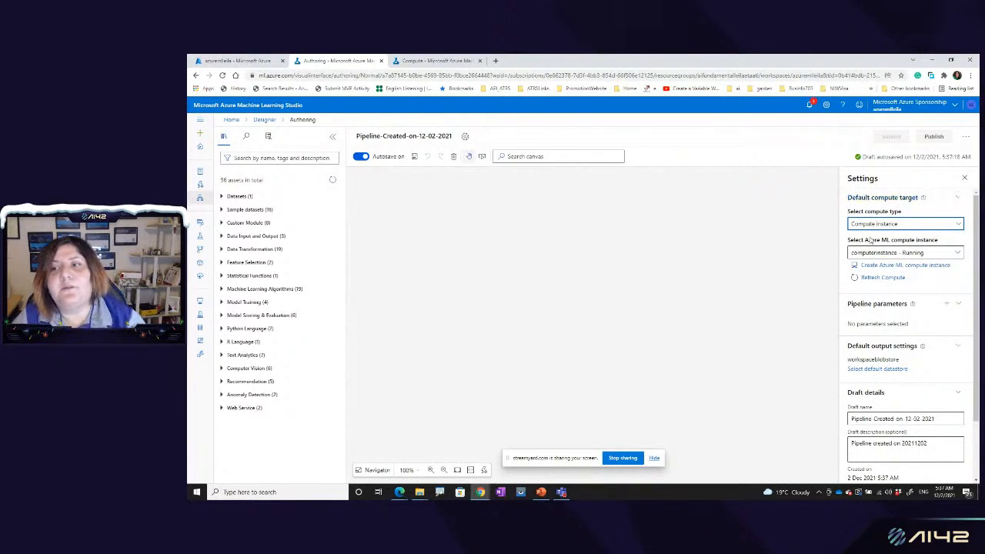
left_click(965, 178)
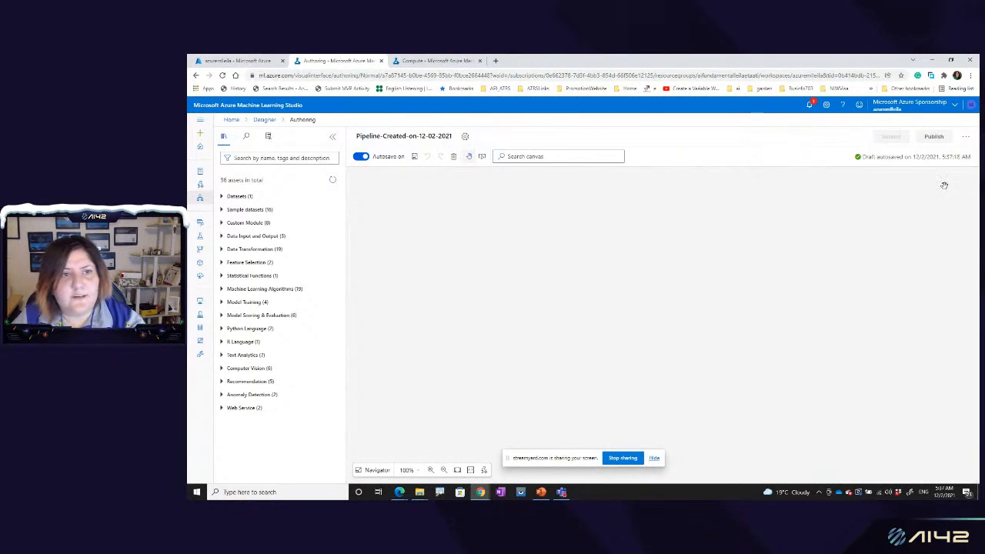
Step: Look through the sample datasets, and place the workspace's own Titanic dataset near the top of the pipeline canvas
left_click(238, 209)
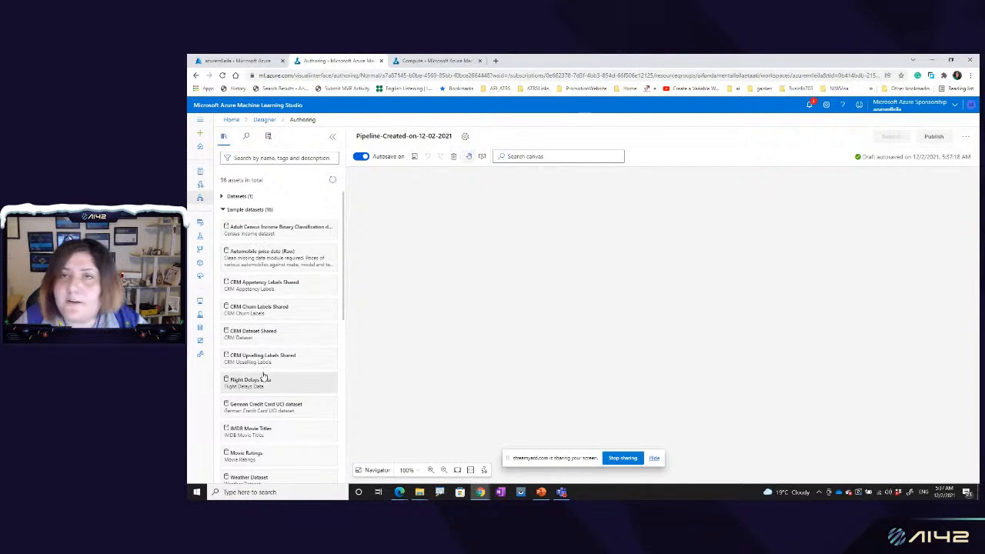
left_click(222, 210)
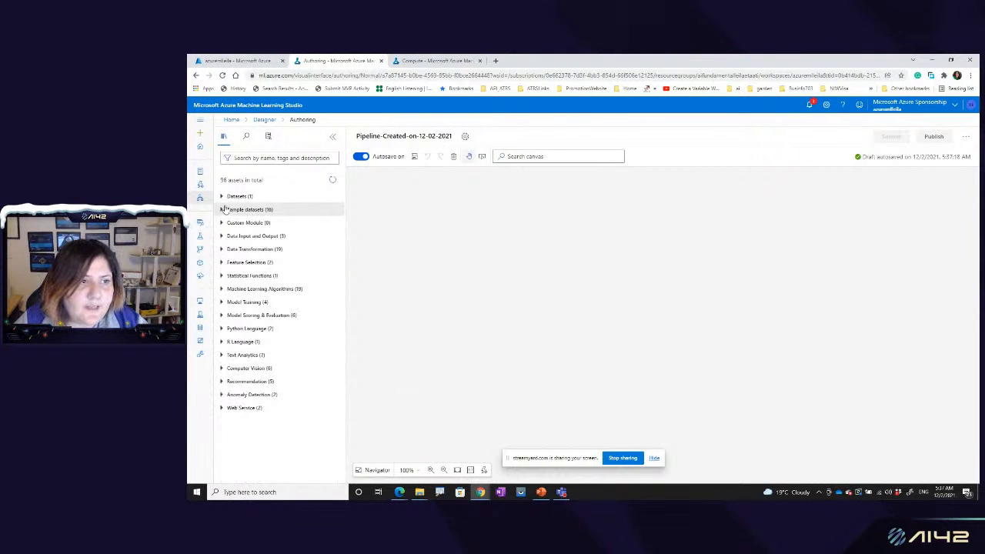
left_click(223, 197)
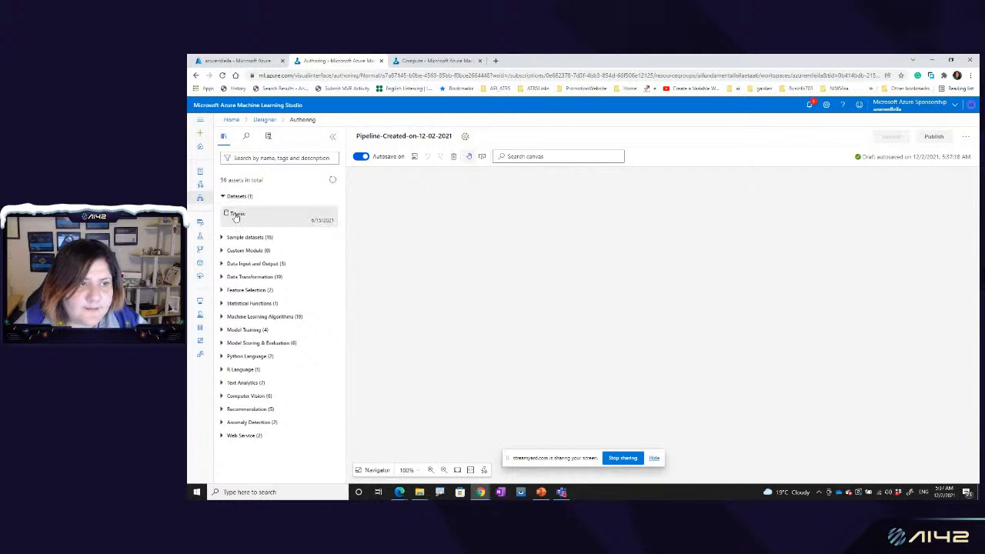
mouse_move(237, 217)
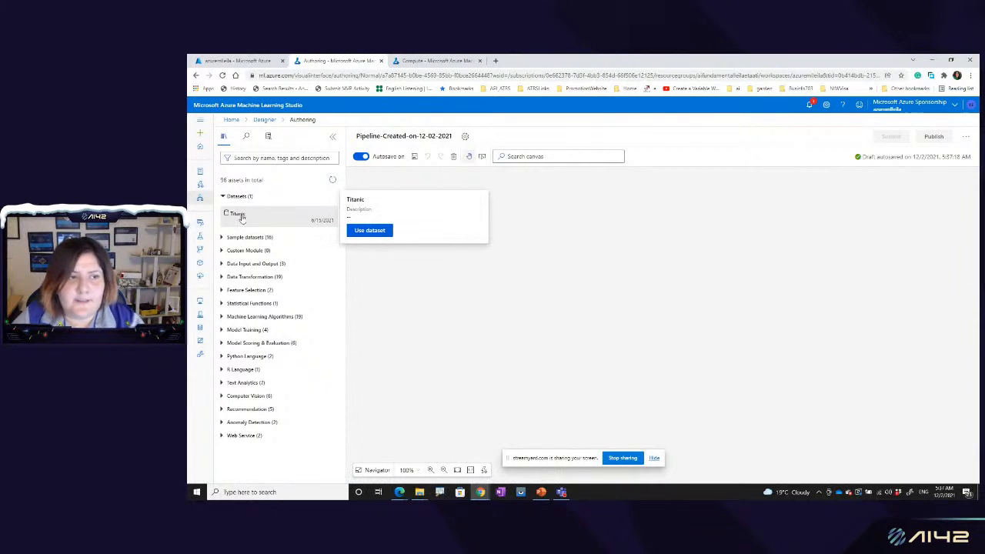
left_click_drag(240, 221, 589, 200)
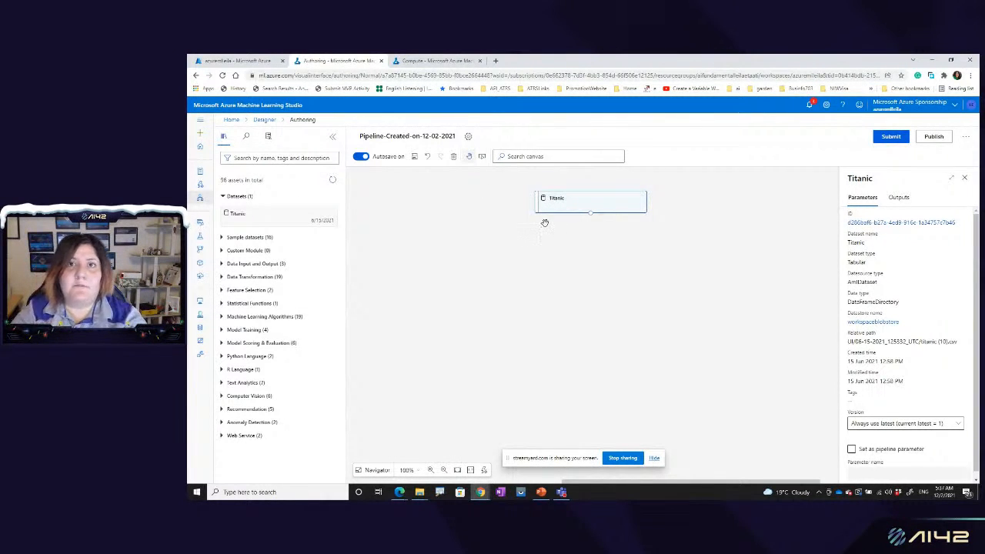
Step: Preview the Titanic dataset's output data and look across its columns
right_click(591, 215)
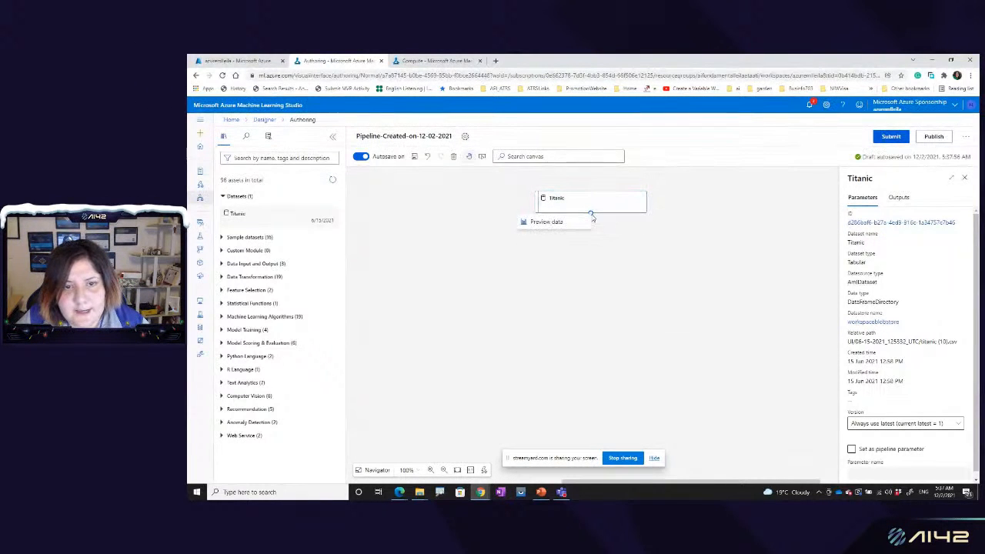
left_click(582, 221)
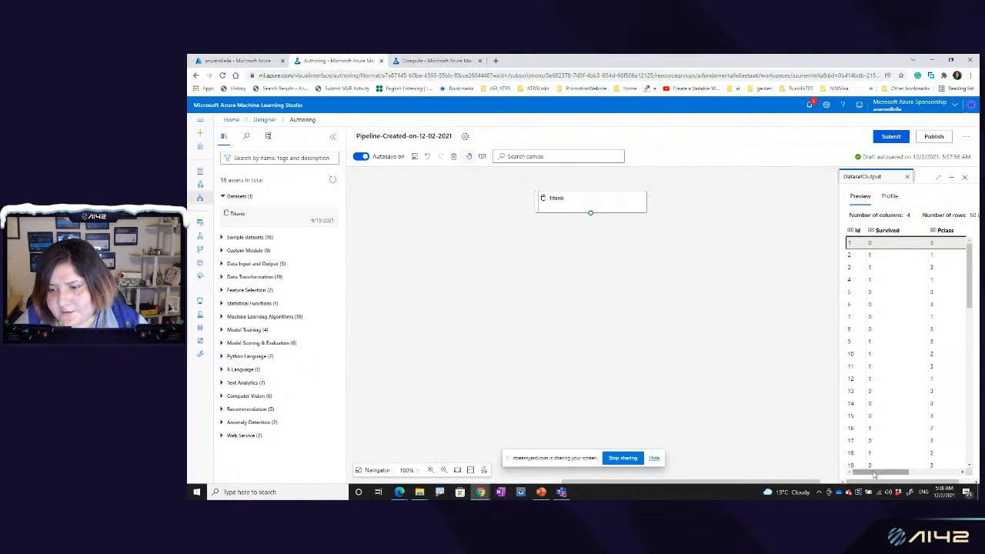
mouse_move(875, 475)
left_mouse_down()
mouse_move(962, 471)
mouse_move(885, 473)
left_mouse_up()
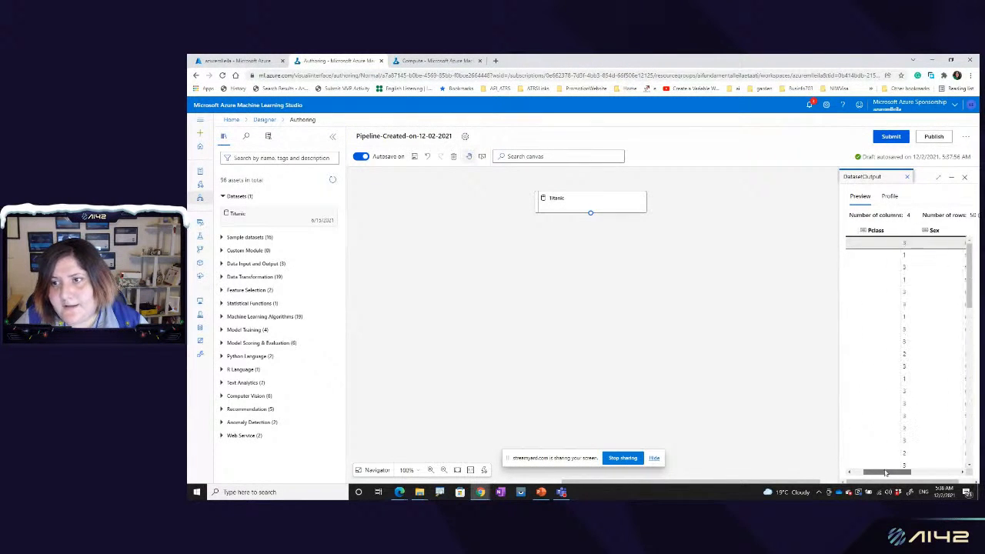
Step: Review the parameters and outputs of the Titanic dataset module on the canvas
right_click(622, 198)
left_click(631, 198)
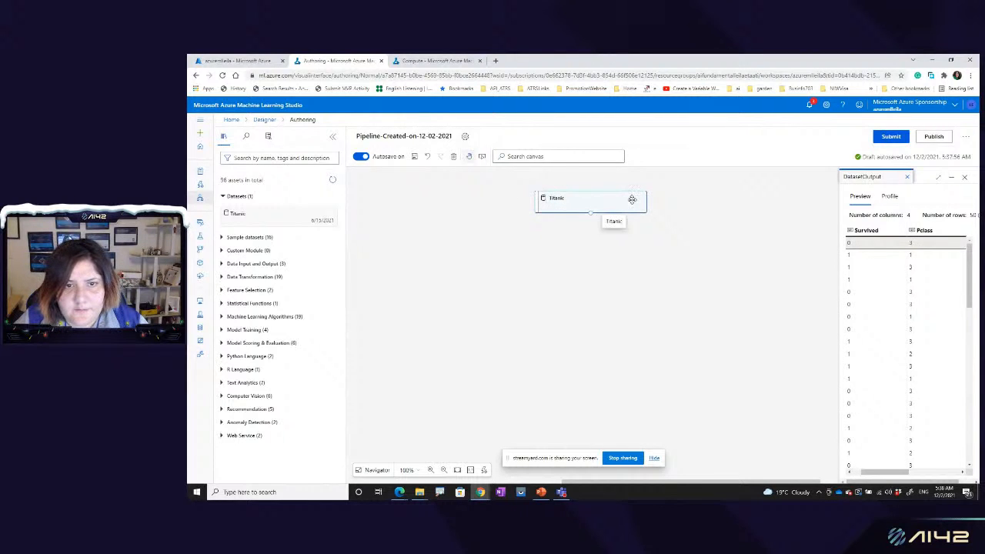
right_click(591, 215)
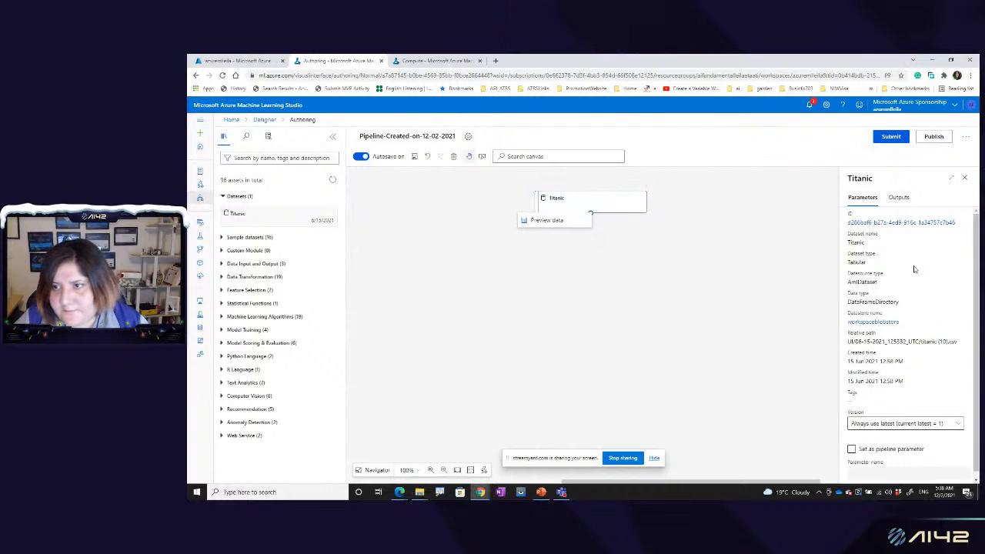
left_click(902, 198)
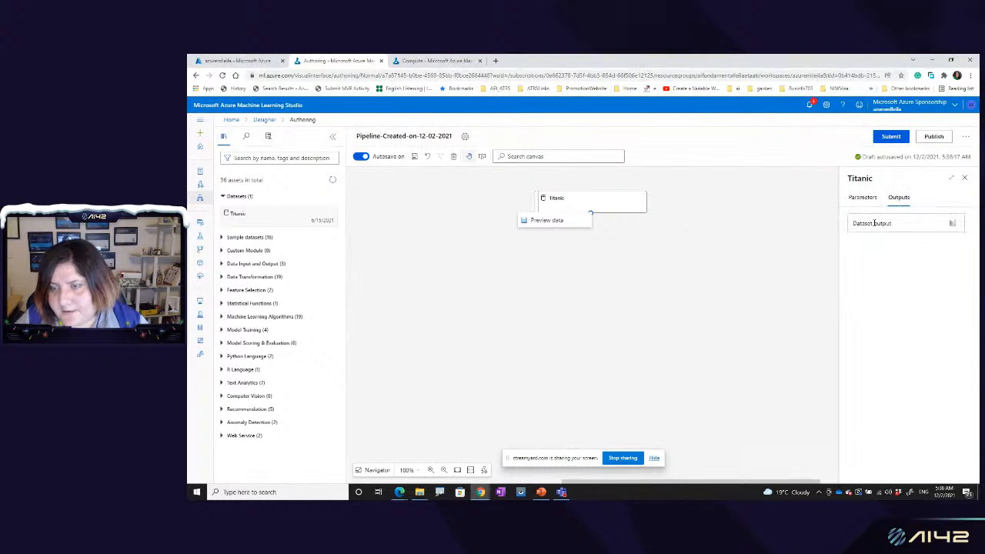
left_click(863, 198)
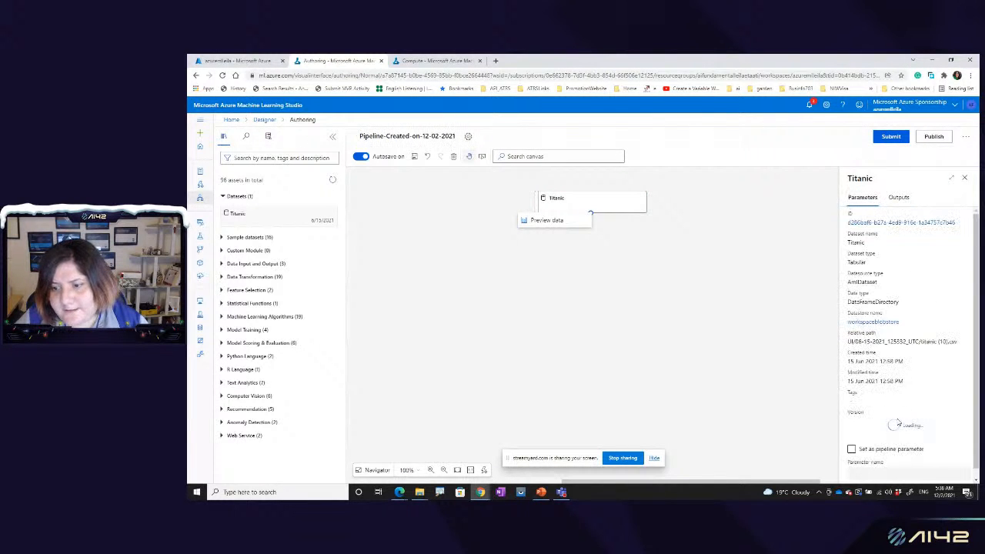
scroll(916, 381, "down", 1)
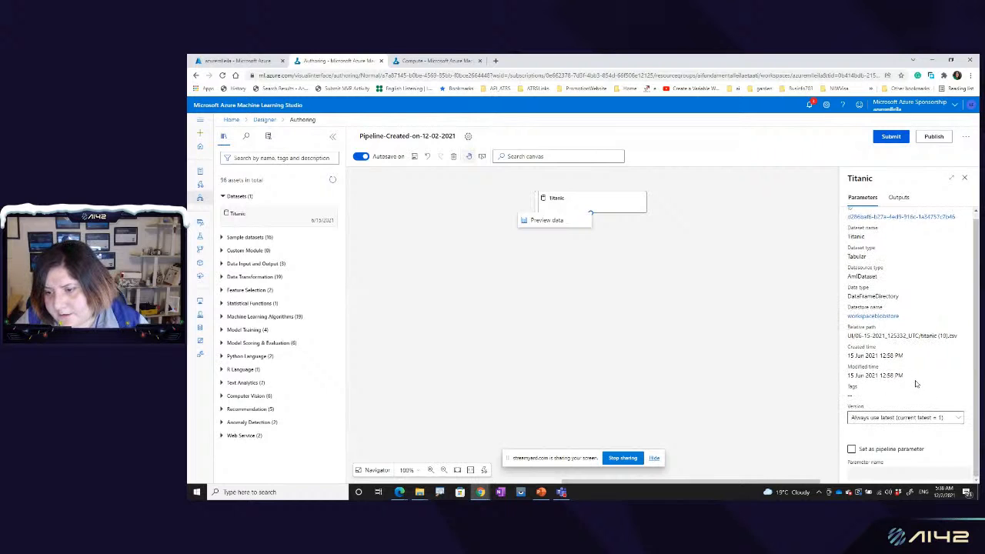
scroll(886, 460, "up", 1)
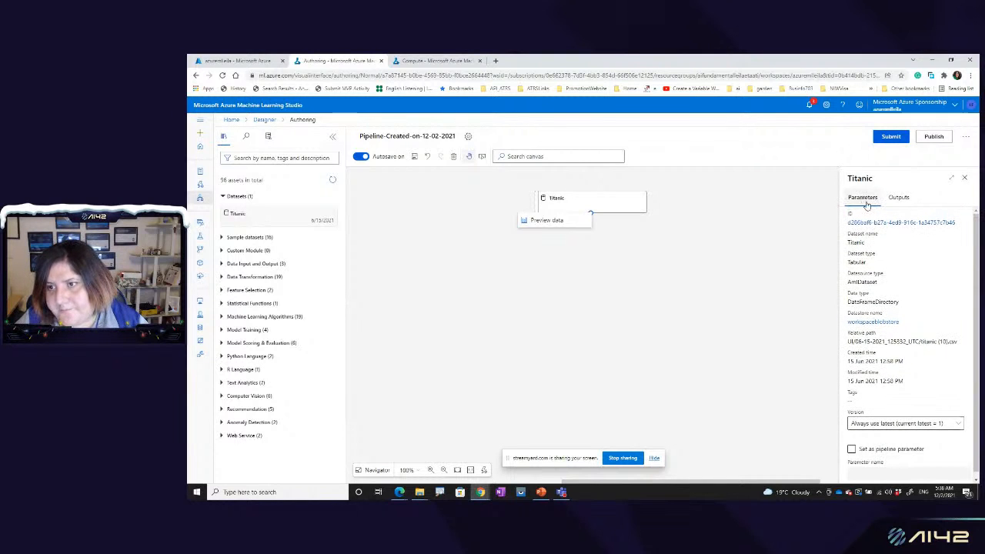
Step: Reopen the Titanic data preview and examine its columns from Id through Age
left_click(545, 220)
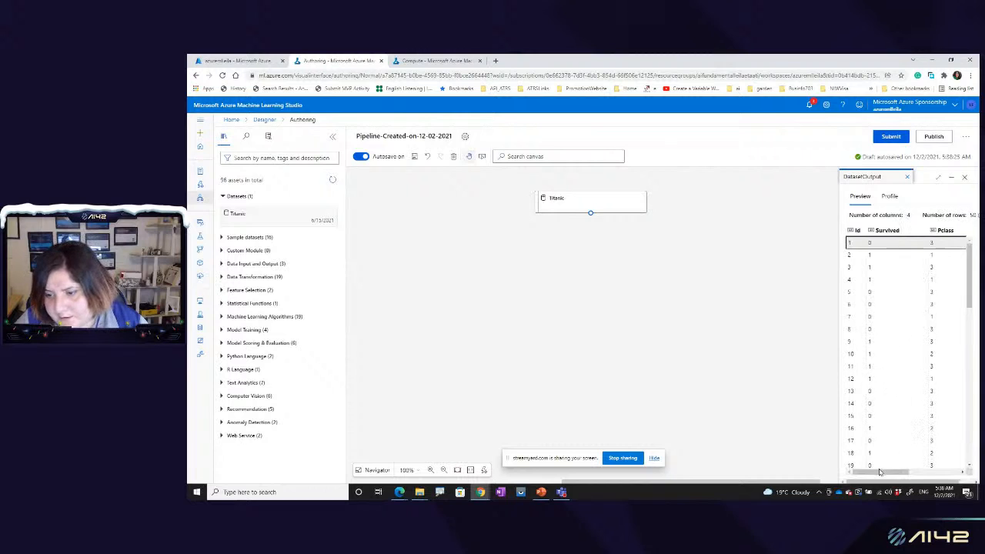
left_click_drag(881, 472, 966, 472)
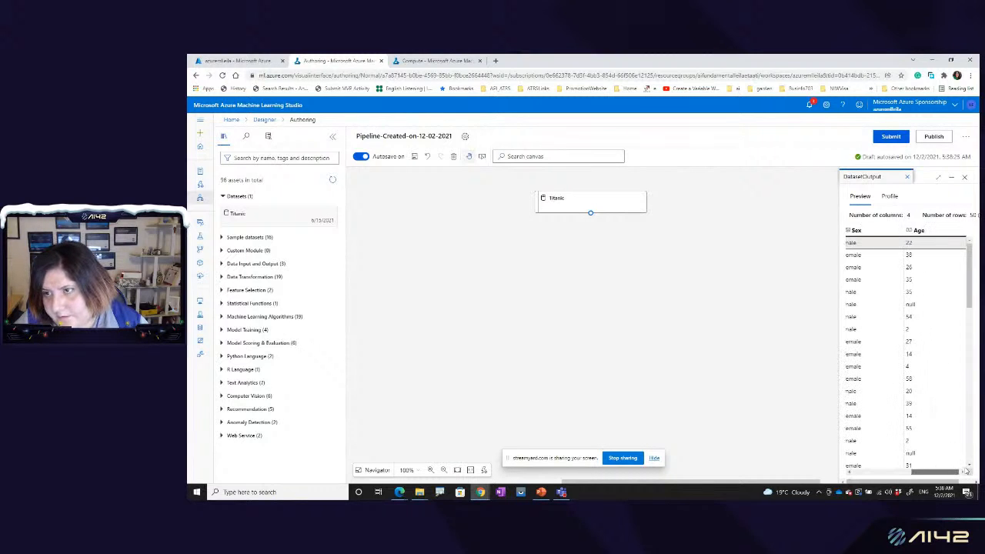
left_click_drag(966, 471, 887, 475)
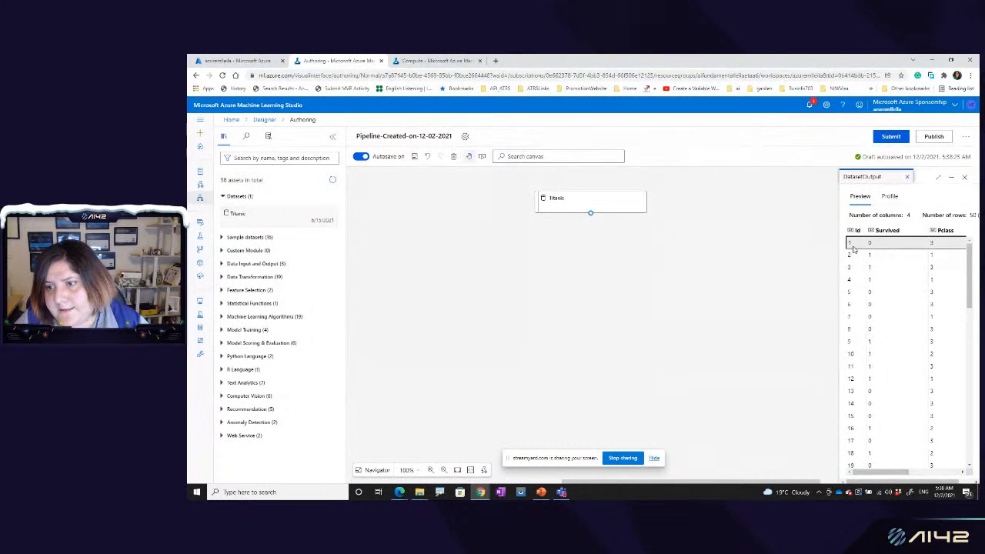
left_click(589, 200)
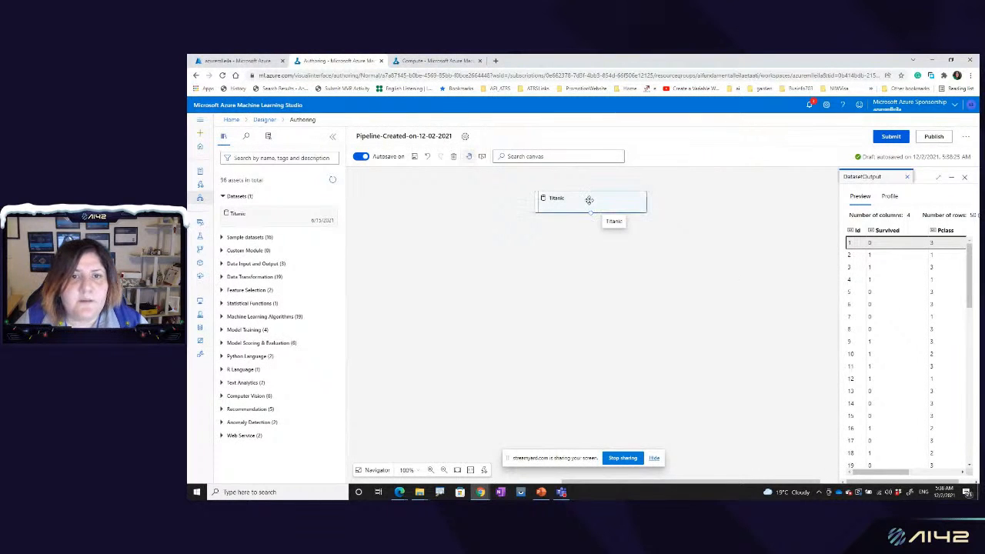
Step: Search the asset library for select modules, clear the search, and look through the Data Transformation modules
left_click(265, 157)
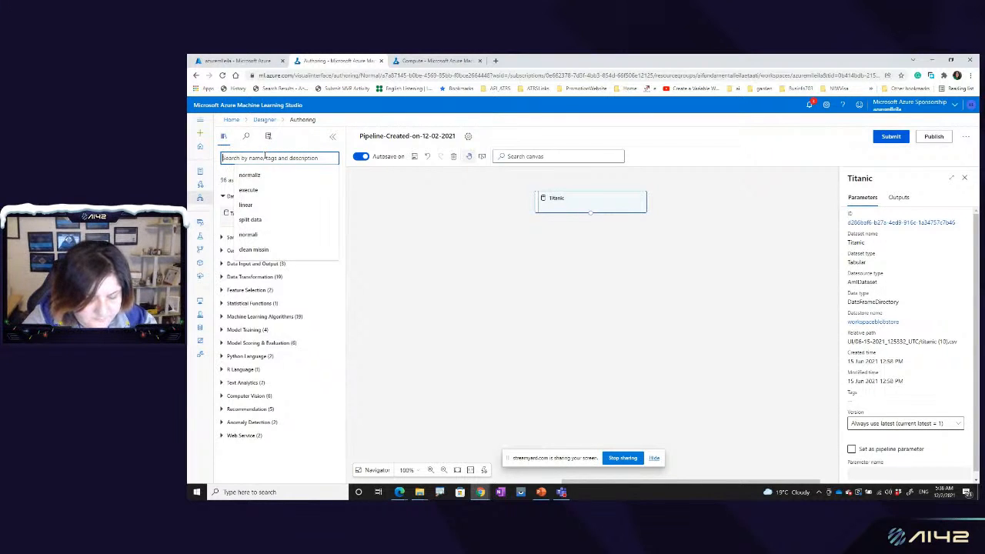
type("s")
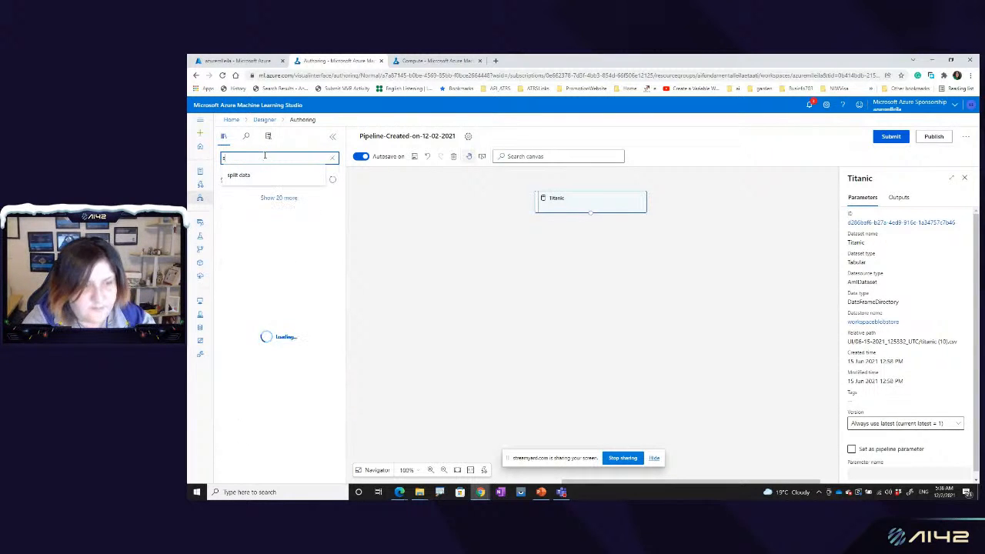
type("elect")
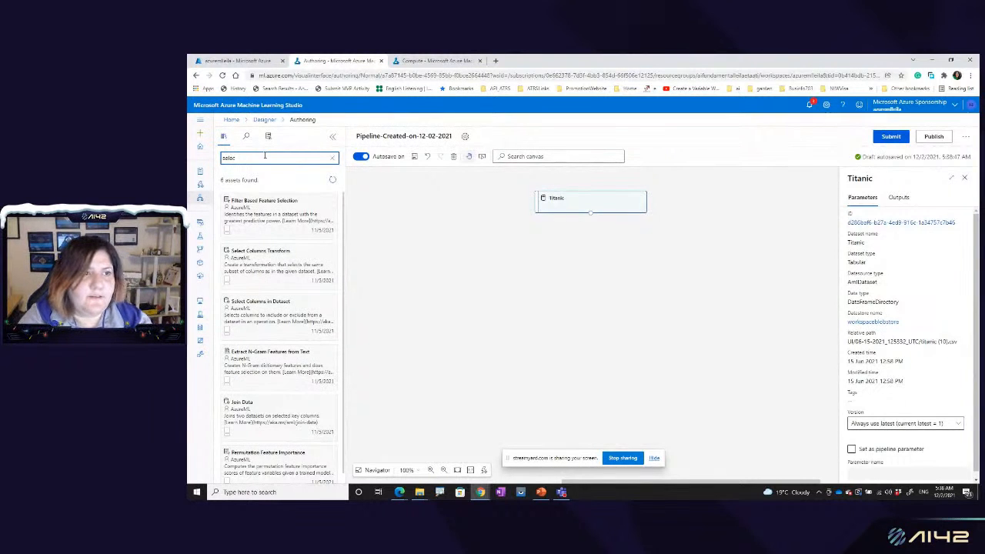
left_click(333, 158)
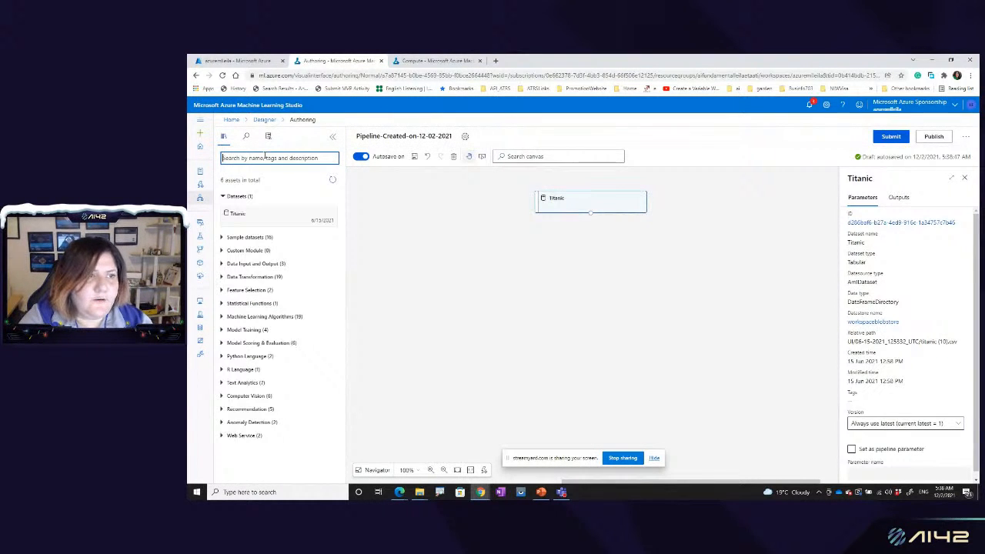
left_click(223, 277)
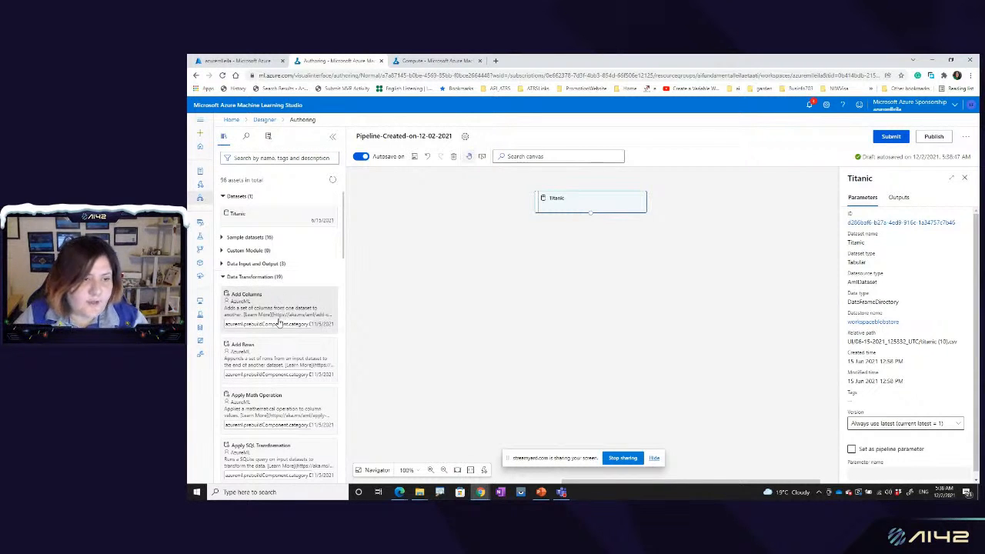
scroll(280, 323, "down", 3)
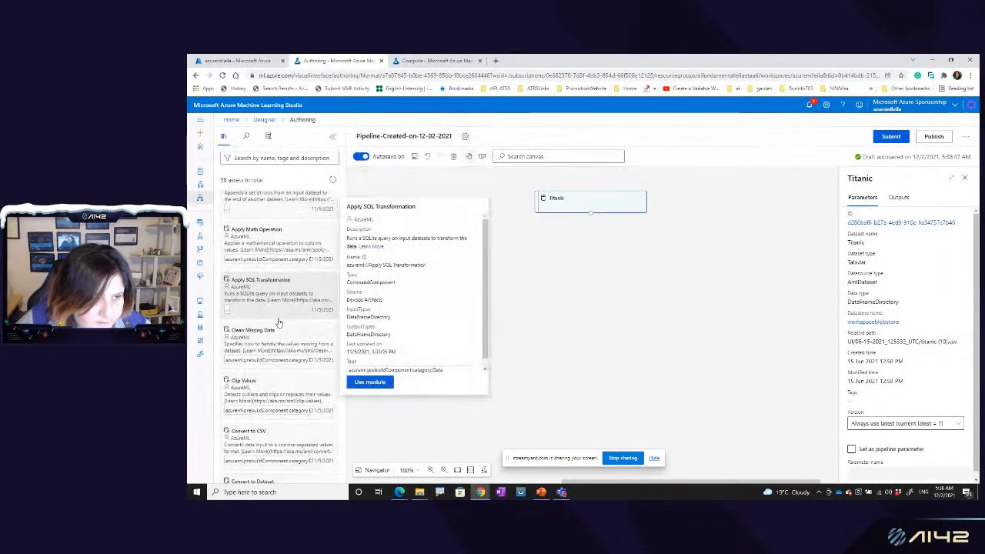
scroll(277, 308, "down", 2)
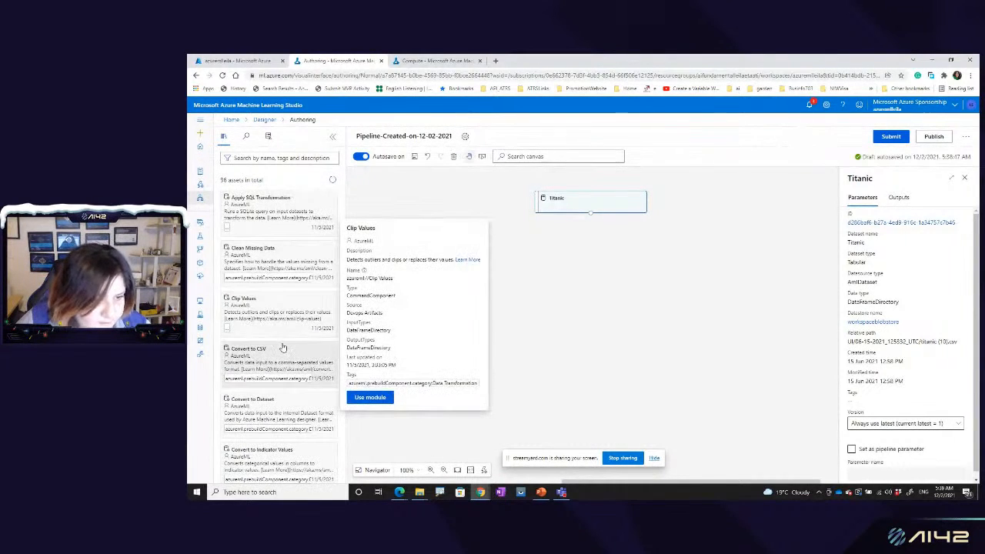
scroll(282, 346, "down", 4)
scroll(282, 348, "down", 4)
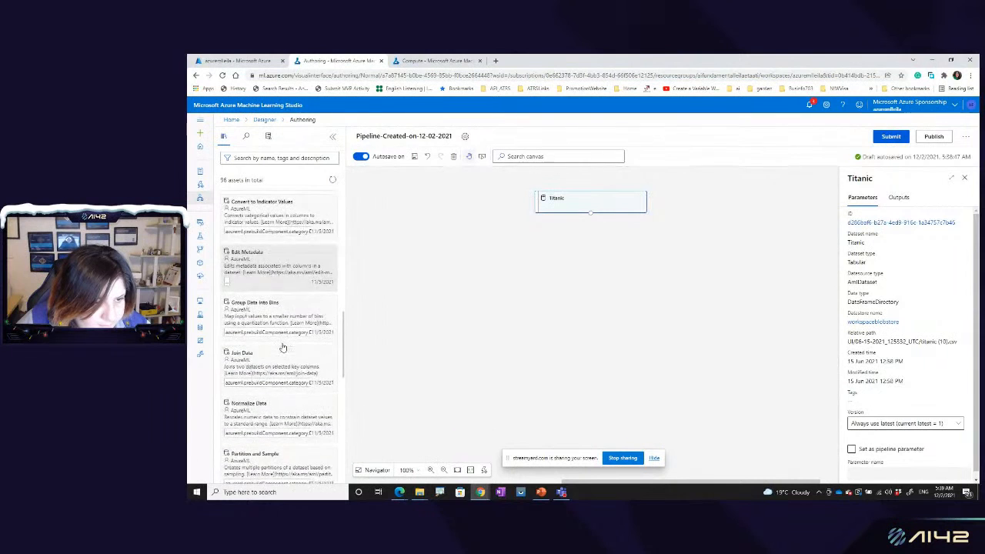
Step: Search the assets for "select", place Select Columns in Dataset below the Titanic dataset, and connect the dataset's output to it
left_click(264, 158)
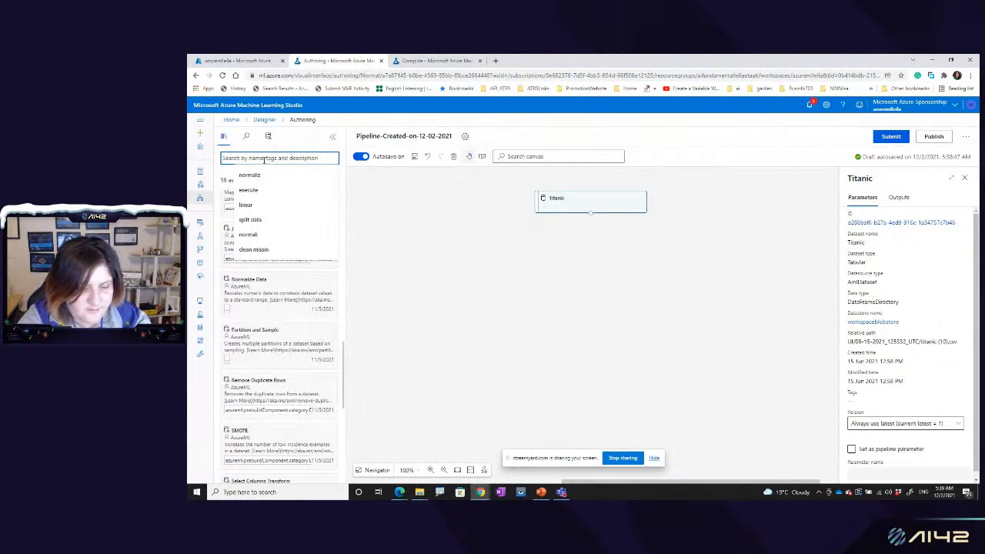
type("se")
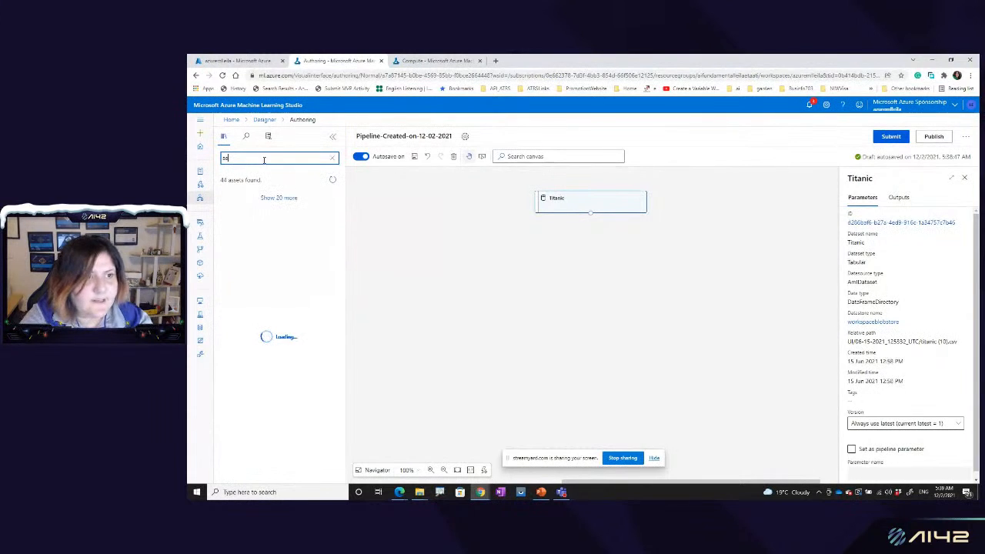
type("lect")
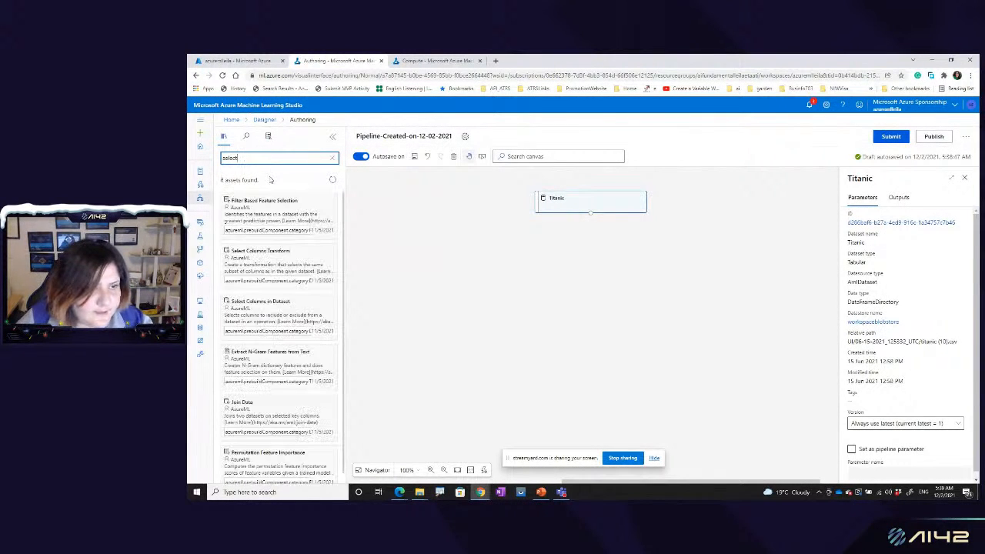
left_click_drag(262, 310, 593, 225)
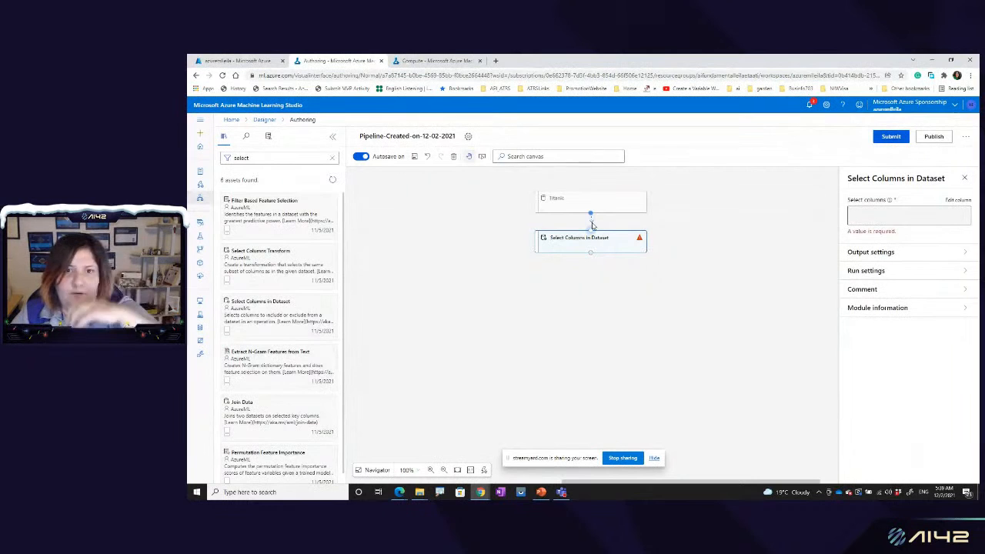
left_click_drag(592, 225, 591, 232)
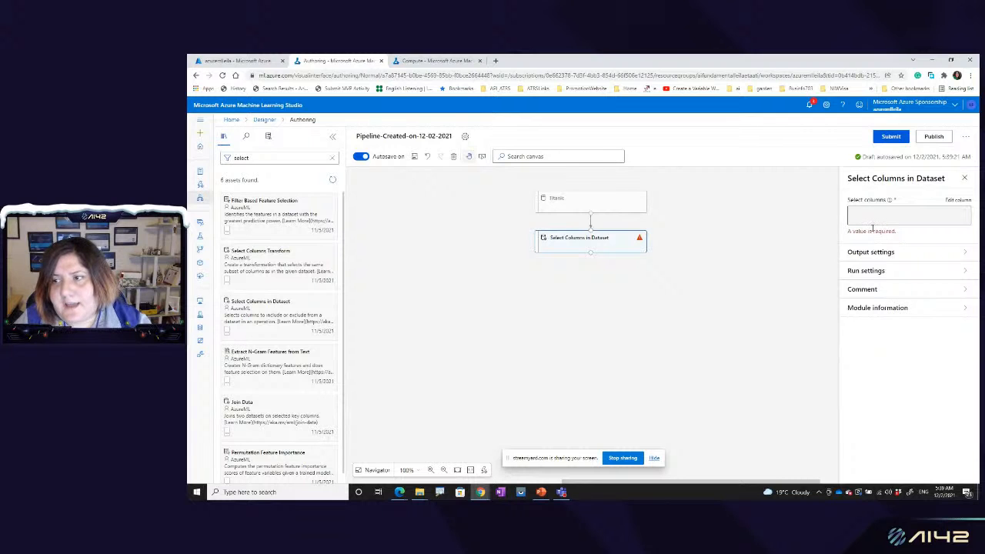
Step: Configure Select Columns in Dataset by name to include all columns: Survived, Pclass, Sex and Age
left_click(954, 203)
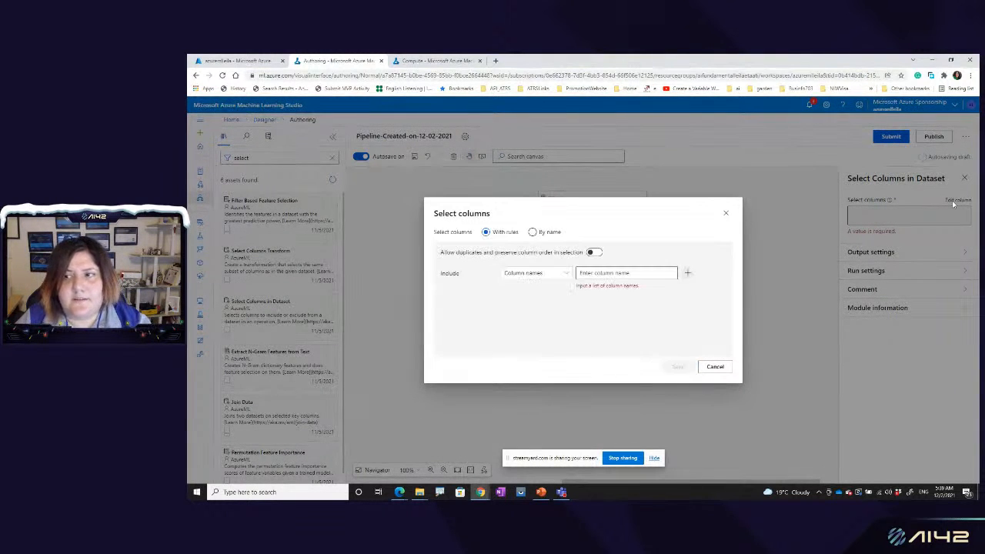
left_click(533, 232)
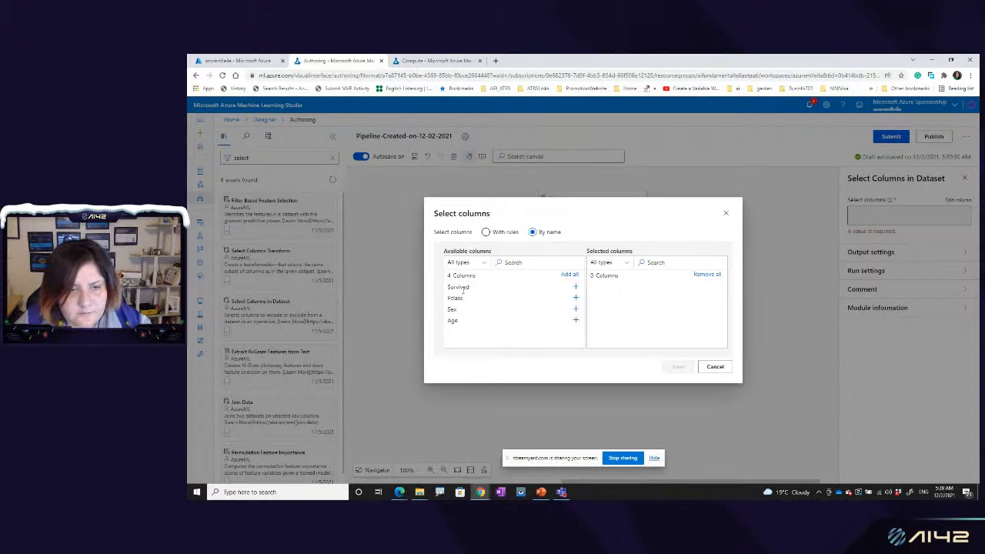
left_click(571, 275)
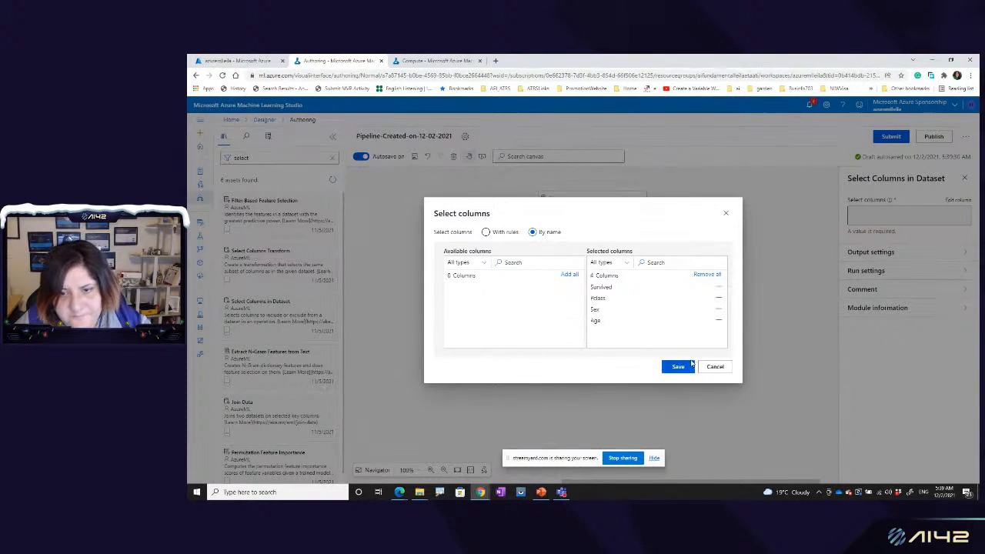
left_click(677, 367)
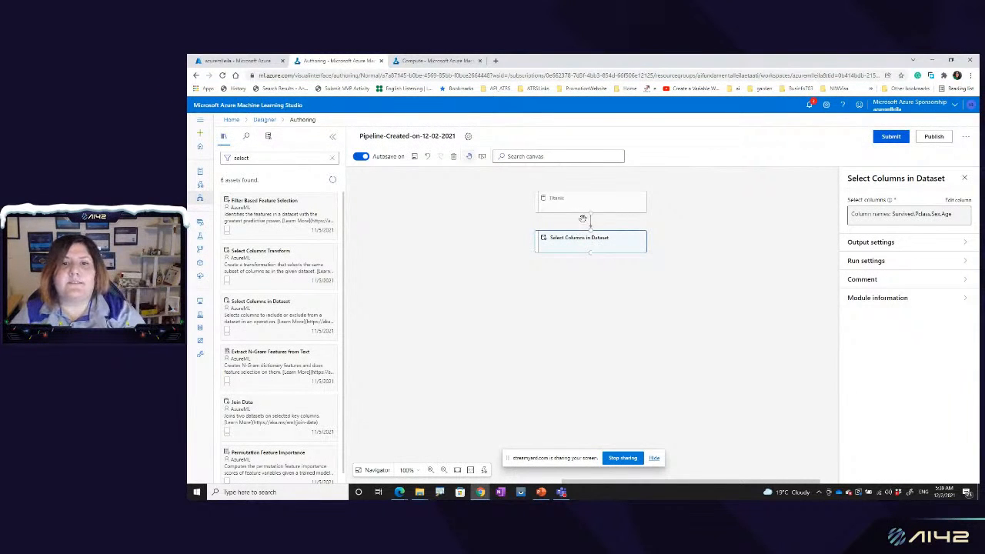
Step: Search the assets for "missin", place Clean Missing Data below Select Columns in Dataset, and connect the two modules
double_click(276, 157)
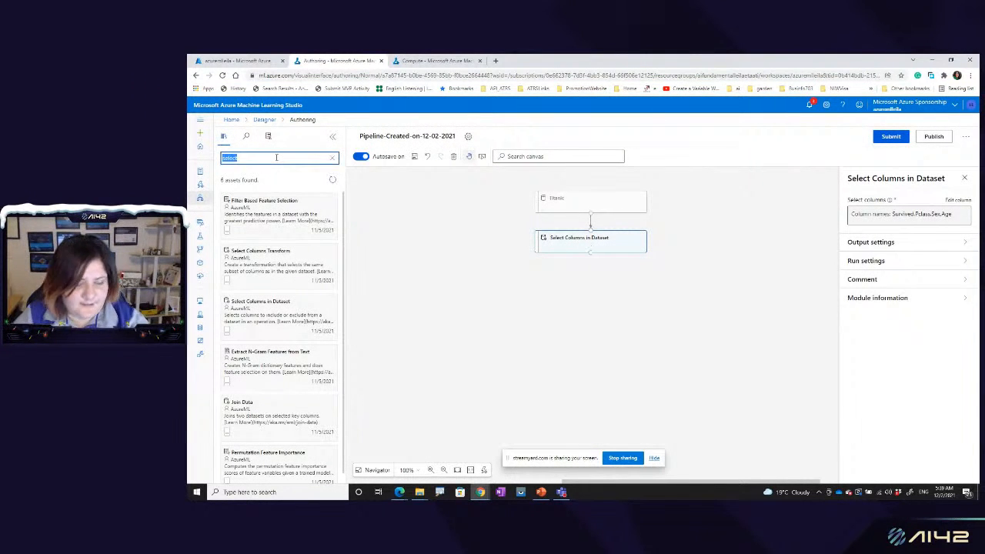
type("missin")
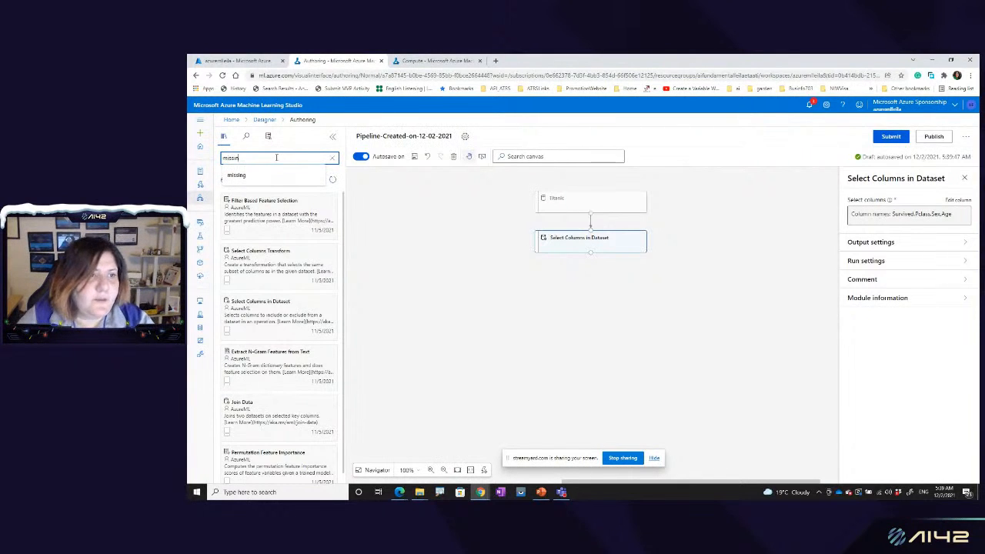
key("Return")
left_click_drag(262, 206, 590, 277)
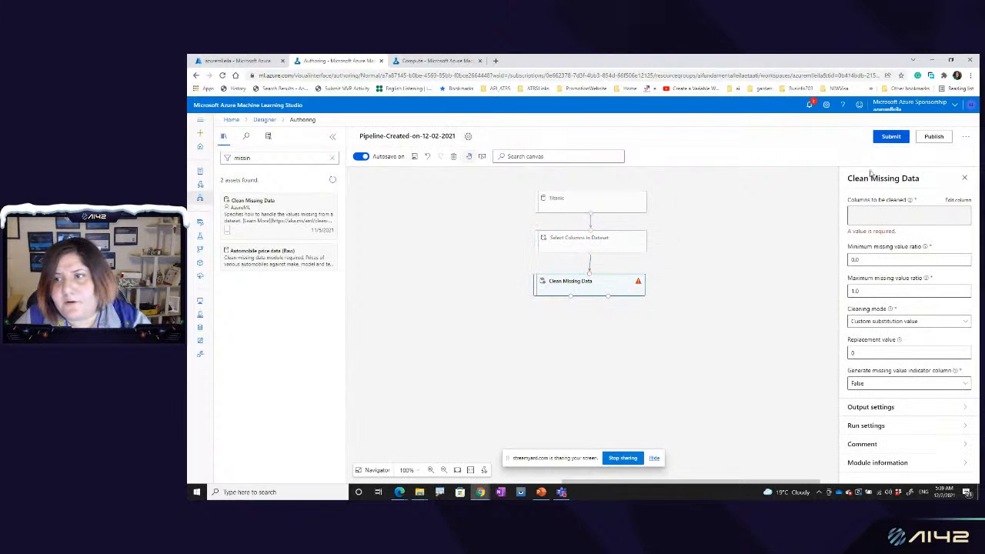
Step: Choose the Age column by name as the column to clean in Clean Missing Data and save the selection
left_click(958, 202)
left_click(534, 233)
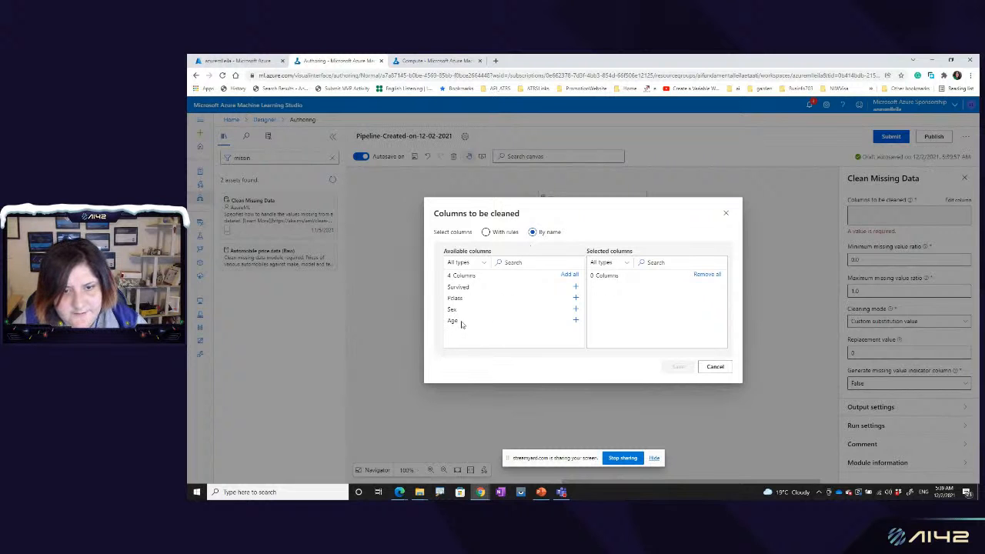
left_click(575, 322)
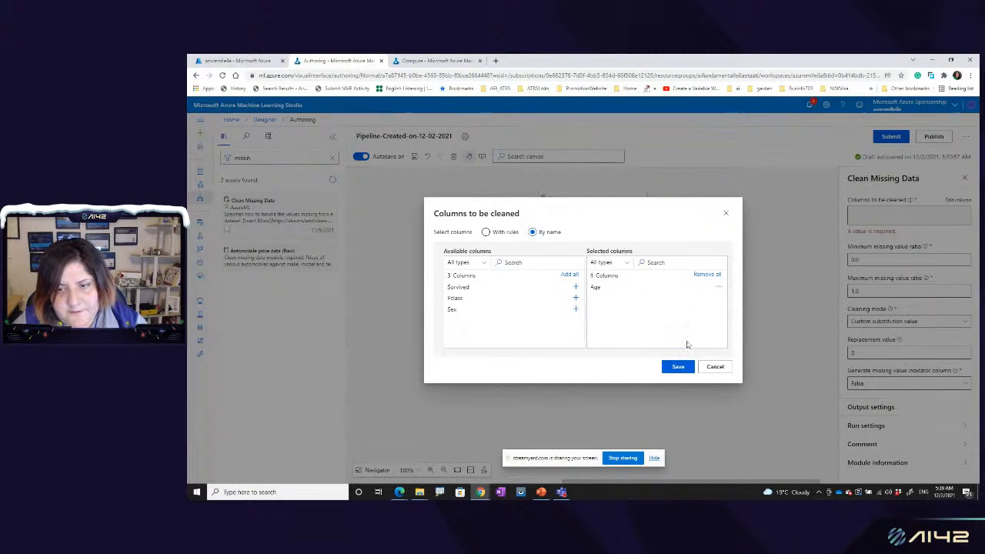
left_click(677, 366)
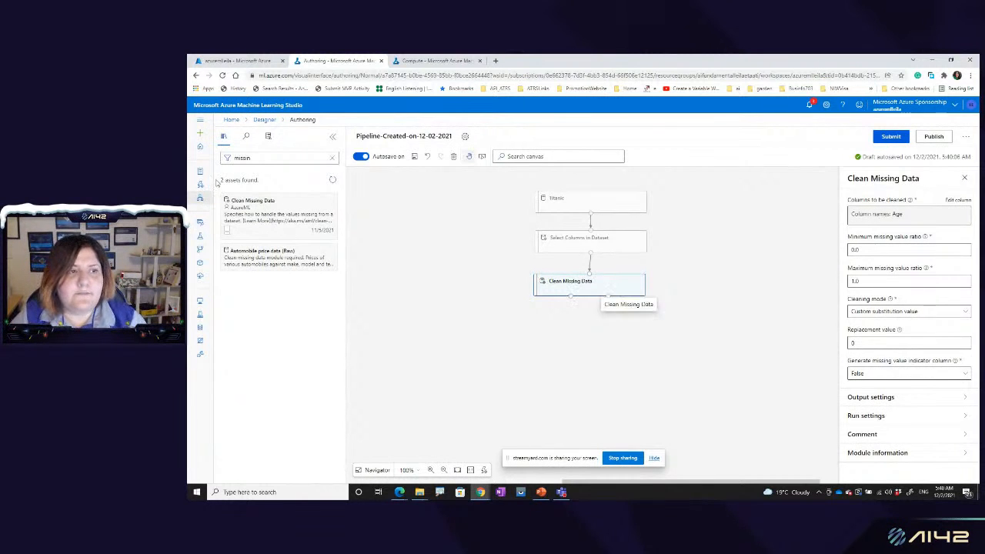
Step: Search the assets for "split", place Split Data below Clean Missing Data, and connect Clean Missing Data's first output to it
double_click(257, 157)
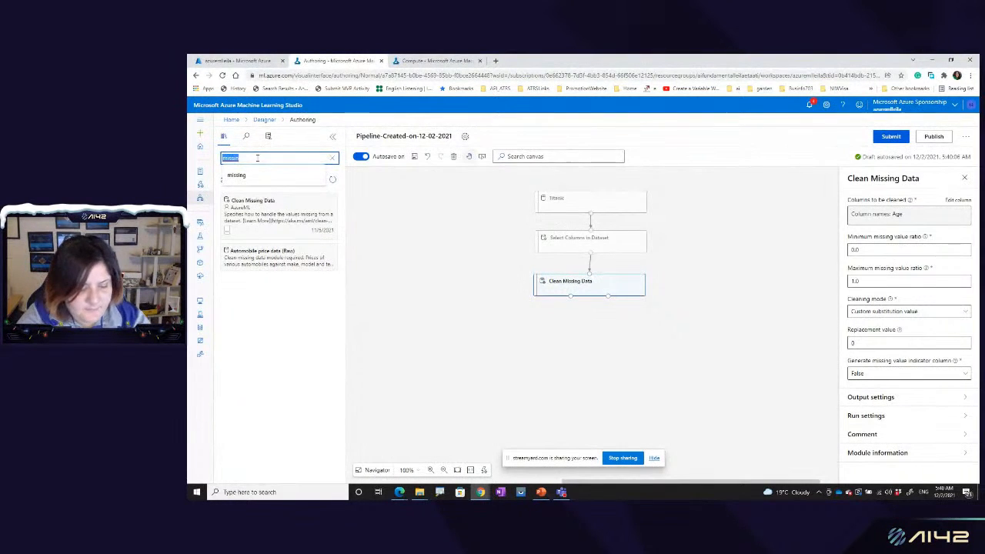
type("split")
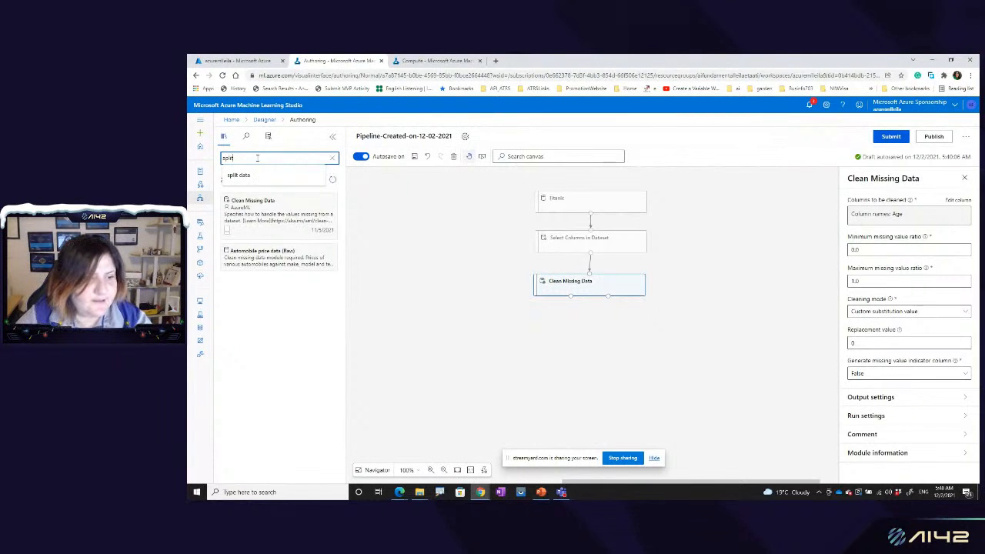
left_click_drag(253, 210, 578, 341)
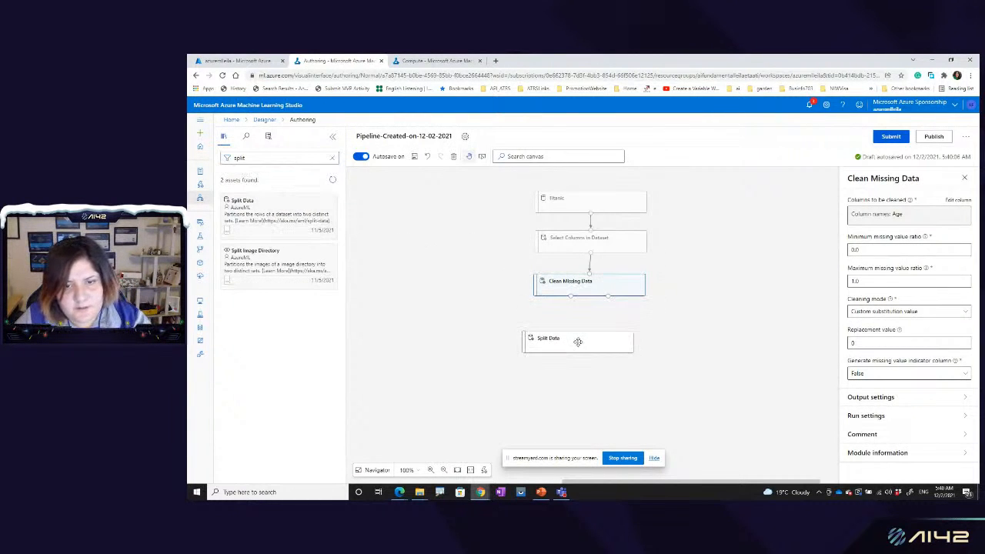
left_click_drag(571, 297, 563, 322)
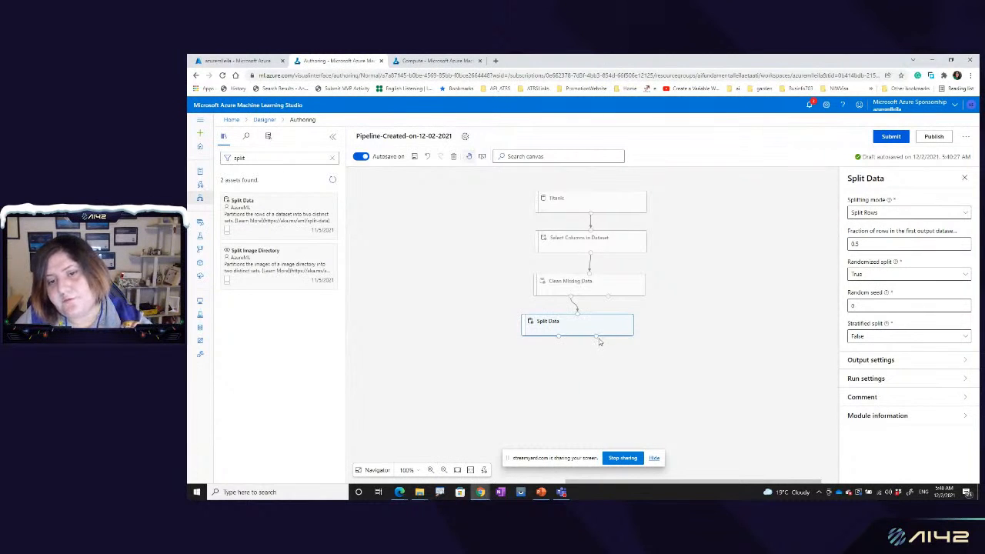
Step: Clear the asset search and examine the Model Training modules and the regression, clustering and classification algorithms
double_click(243, 158)
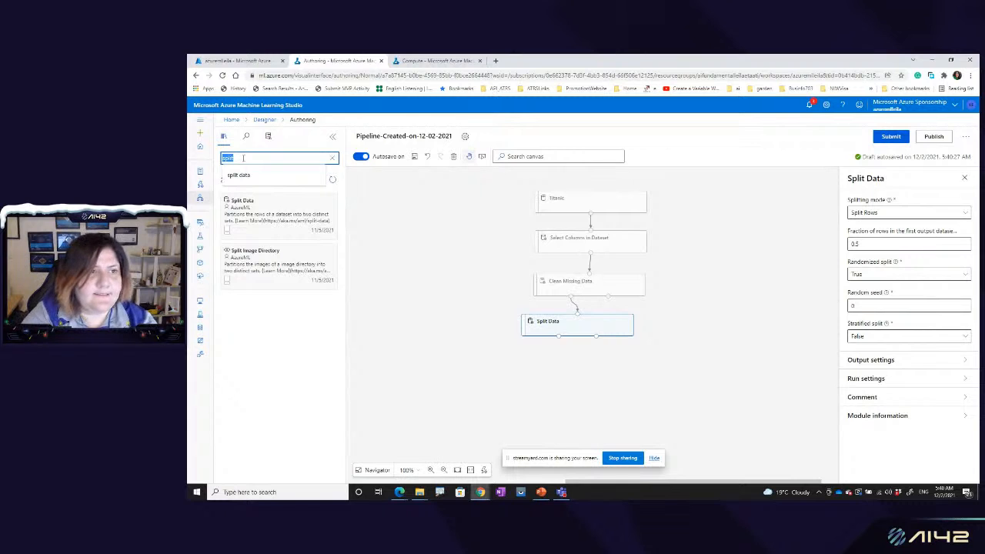
key("BackSpace")
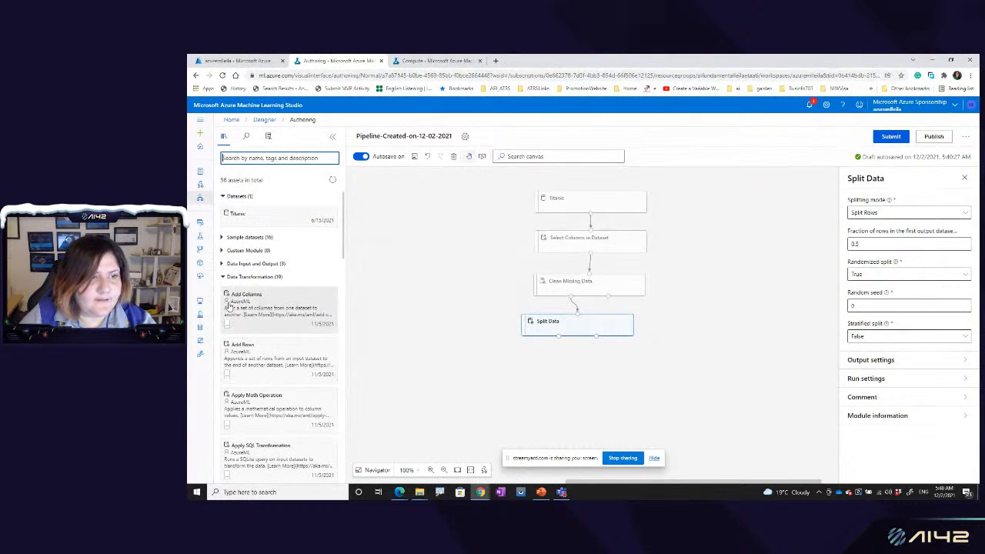
left_click(224, 277)
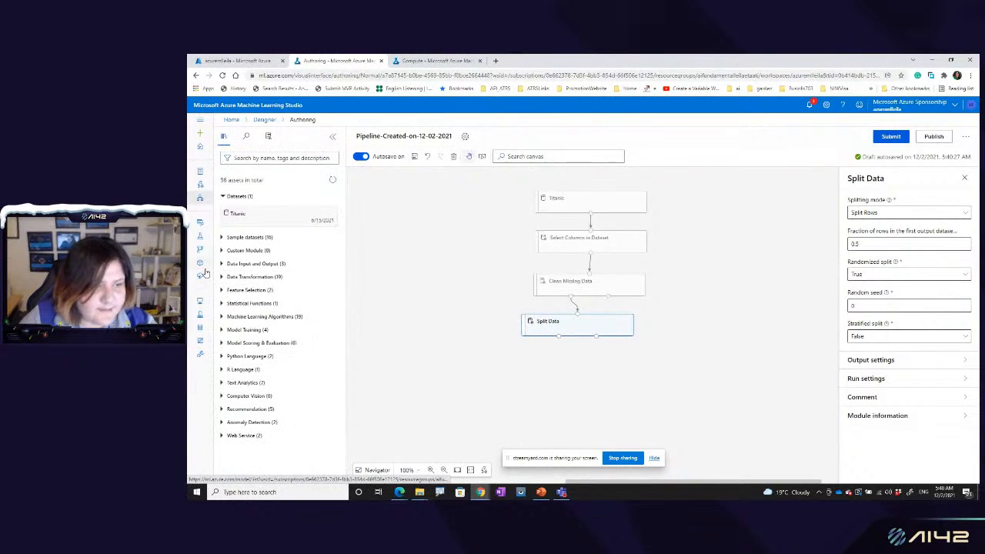
left_click(221, 331)
scroll(273, 389, "down", 2)
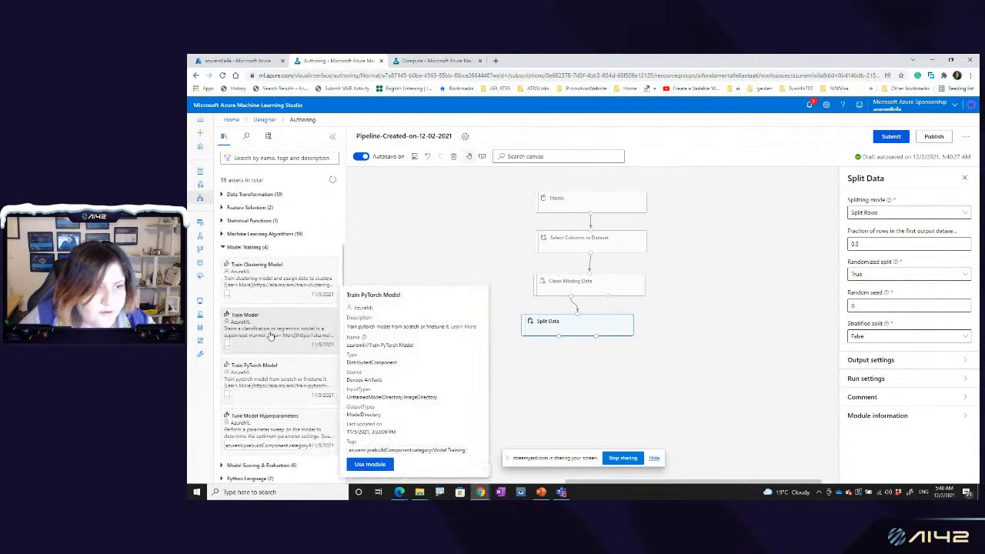
left_click(222, 247)
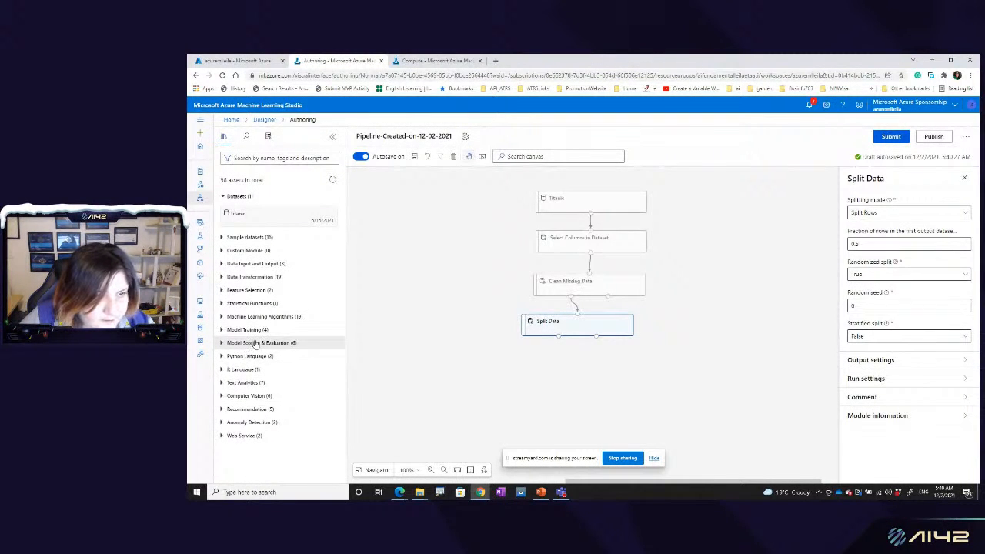
left_click(222, 318)
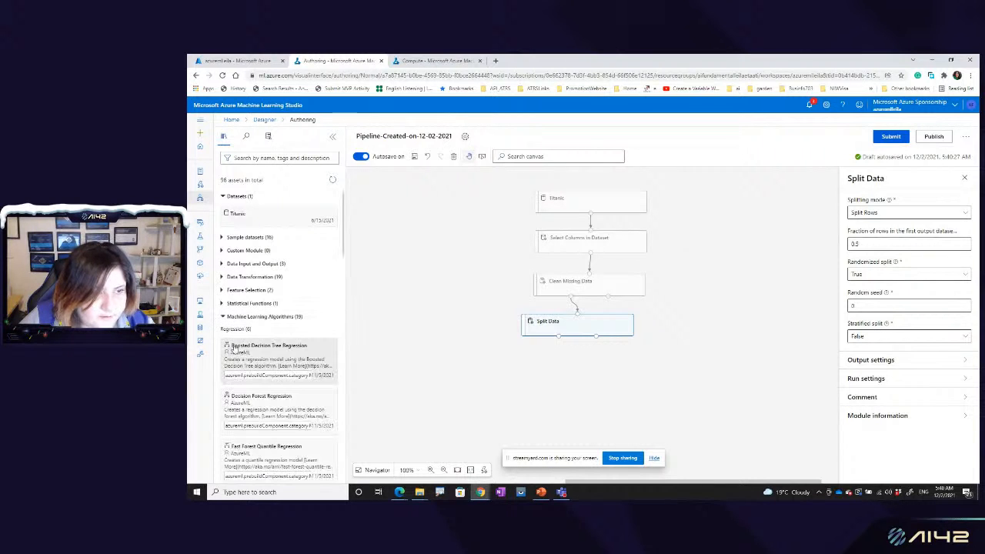
scroll(257, 388, "down", 5)
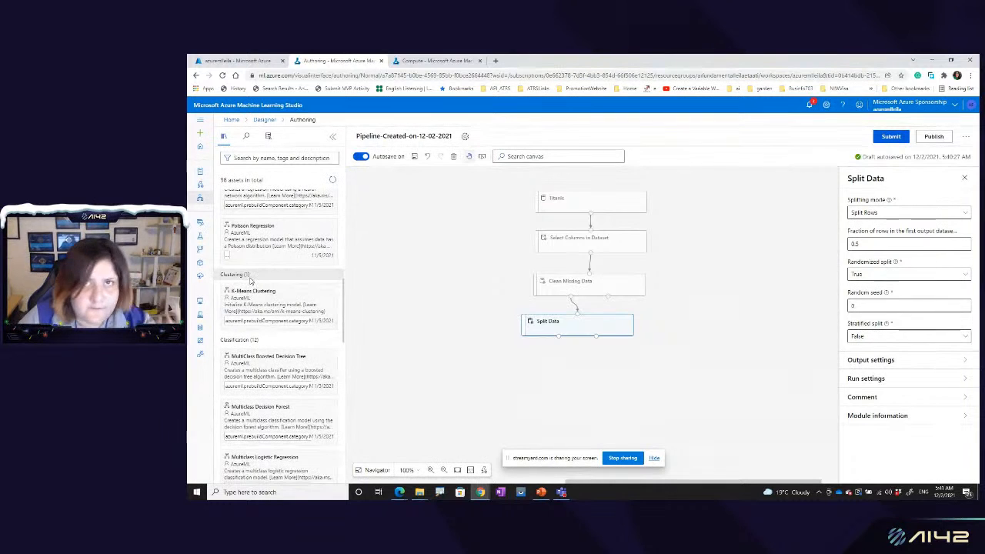
scroll(262, 350, "down", 1)
scroll(262, 350, "down", 2)
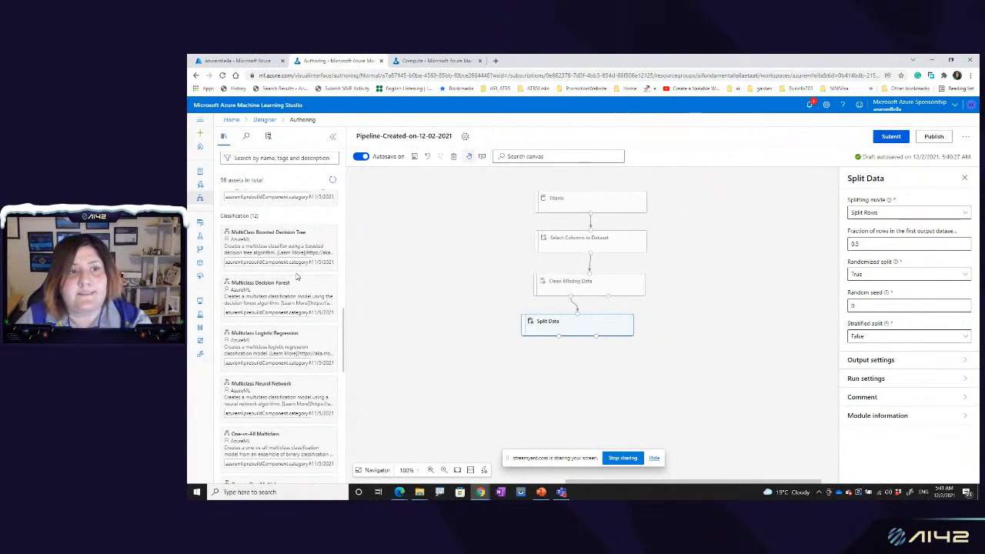
mouse_move(280, 248)
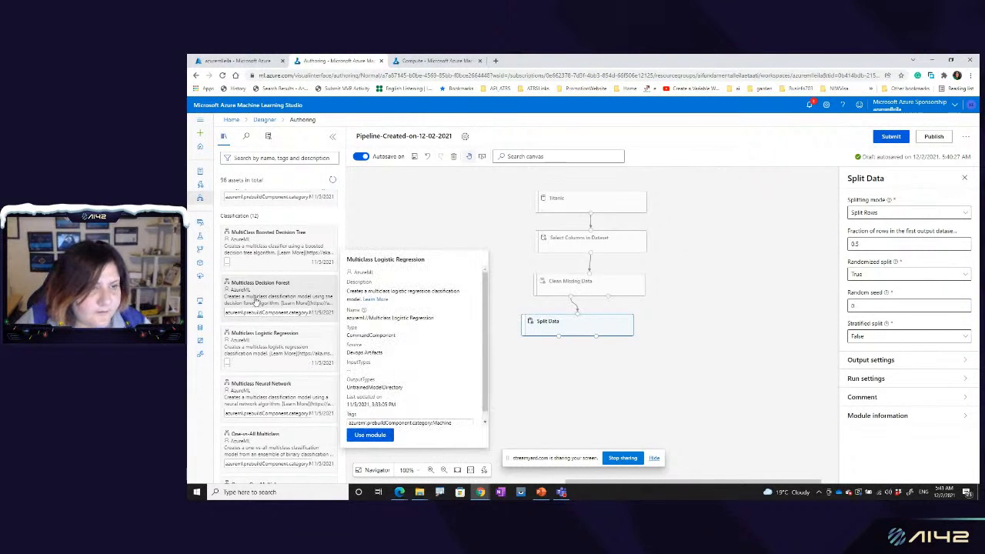
mouse_move(286, 294)
left_mouse_down()
mouse_move(264, 290)
mouse_move(272, 300)
left_mouse_up()
Step: Search the assets for "classification" and place Two-Class Decision Forest on the canvas beside Clean Missing Data
left_click(277, 158)
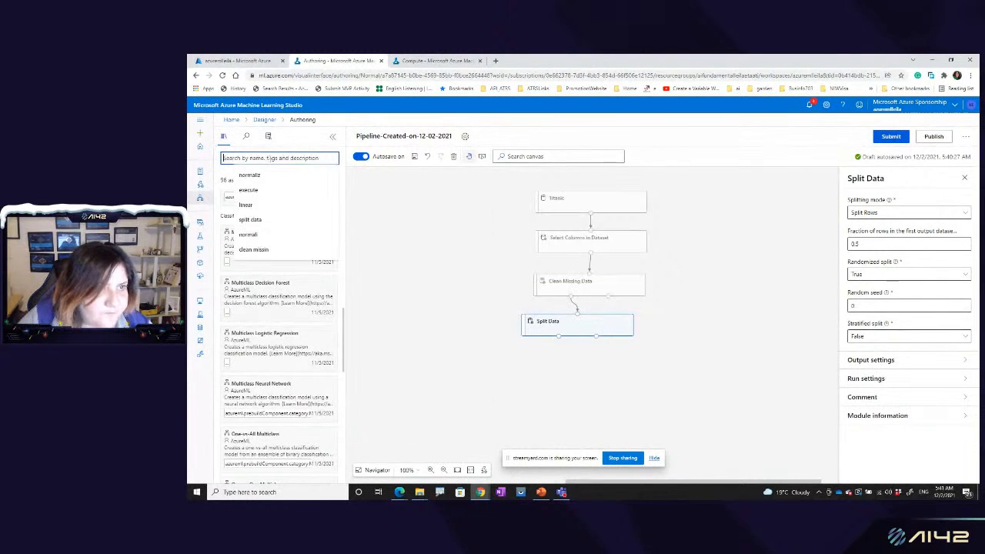
type("classification")
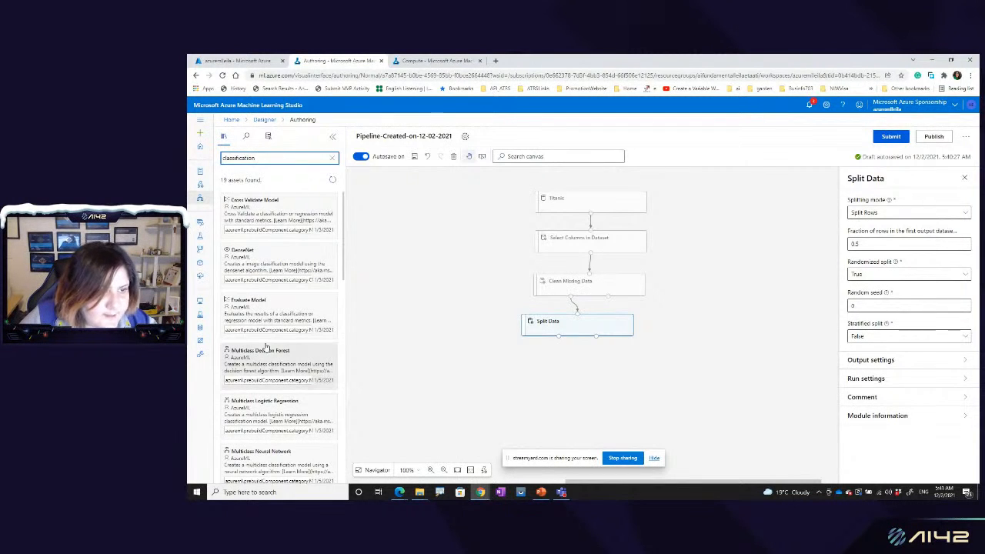
scroll(264, 393, "down", 1)
scroll(264, 393, "down", 4)
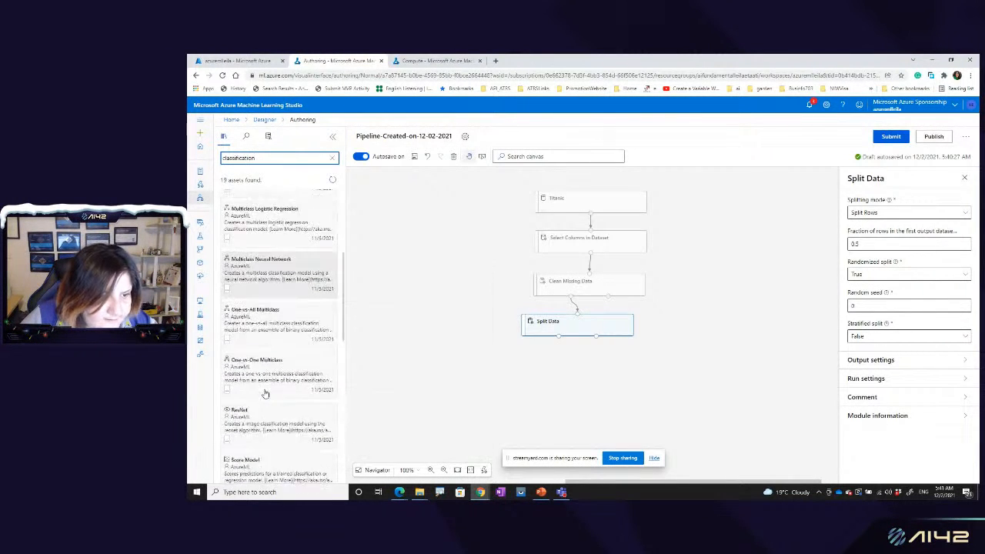
scroll(264, 393, "down", 3)
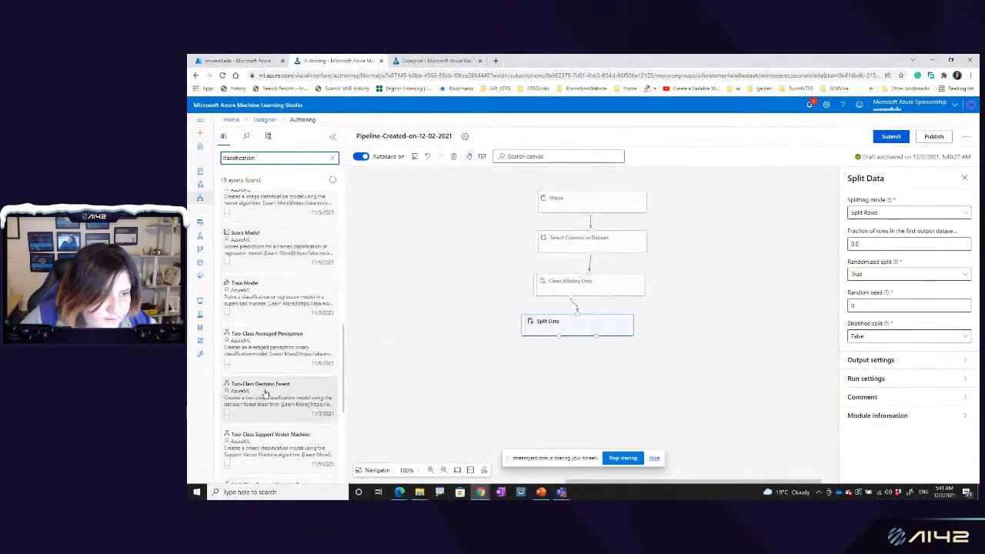
mouse_move(261, 285)
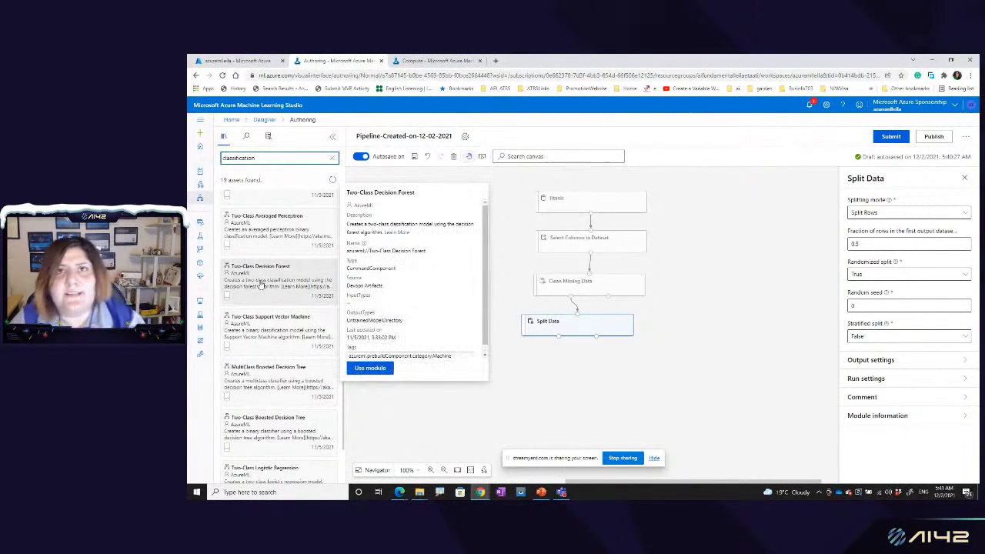
left_click_drag(257, 273, 432, 299)
left_click(425, 296)
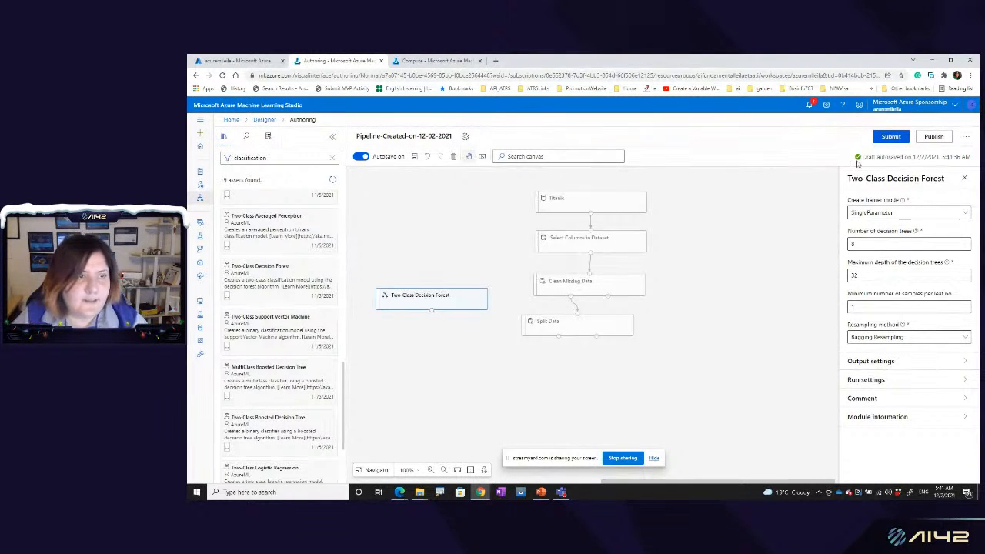
Step: Search for "train model", place Train Model below Split Data, and connect Two-Class Decision Forest and Split Data's first output to it
double_click(282, 156)
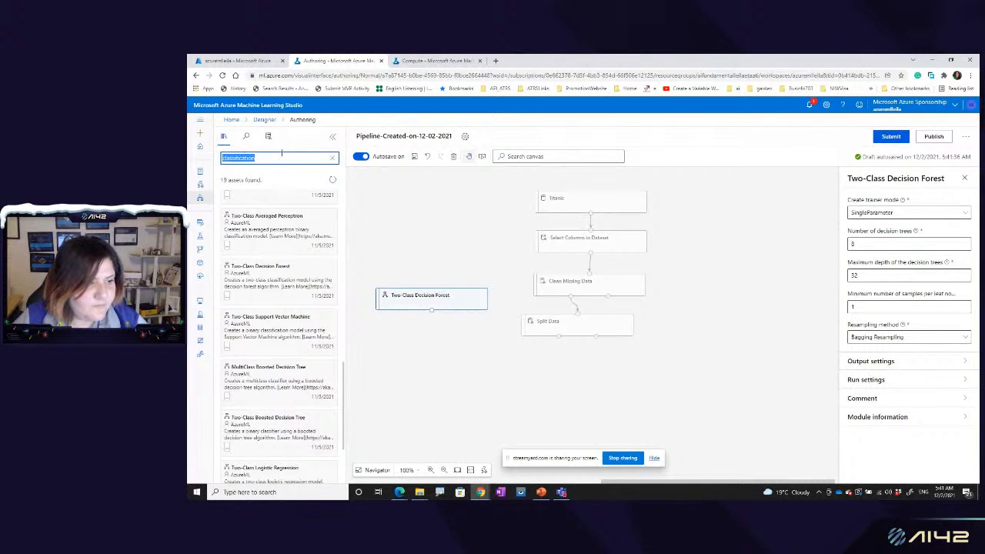
type("train")
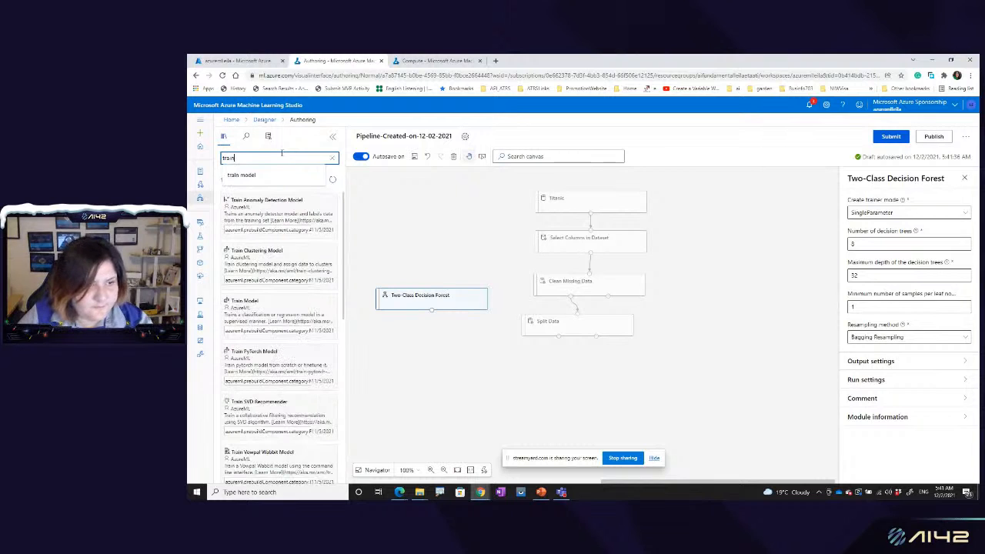
left_click(245, 175)
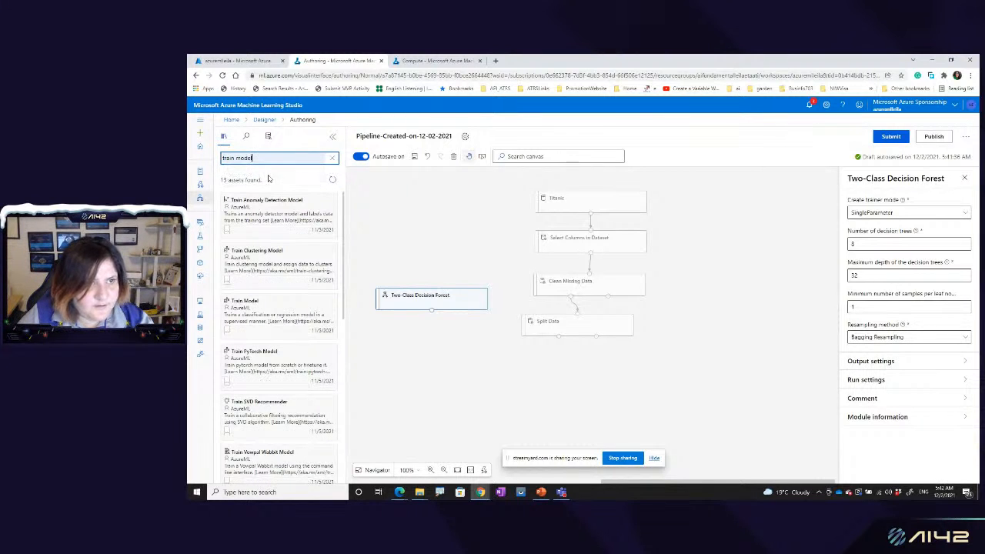
left_click_drag(254, 211, 473, 383)
left_click_drag(432, 312, 487, 376)
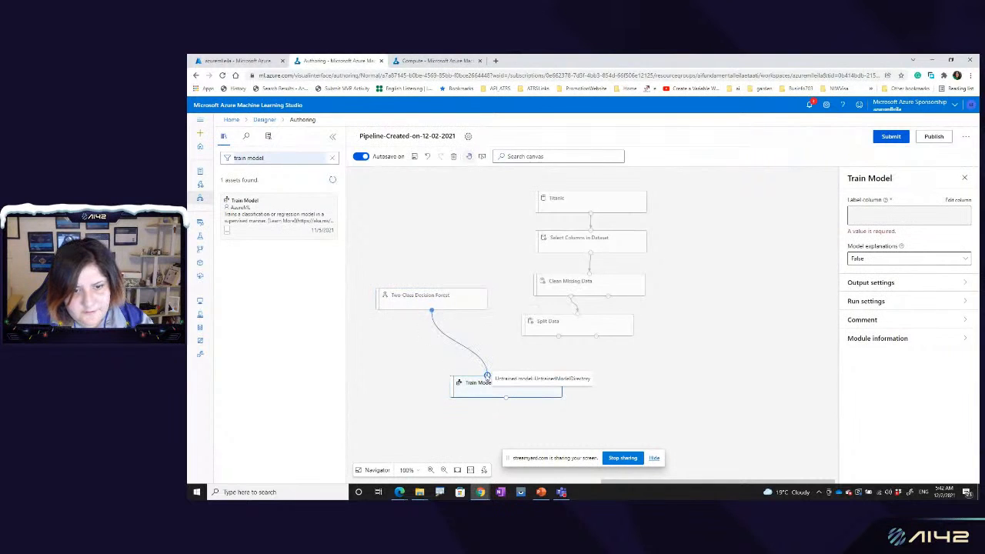
left_click_drag(528, 378, 525, 382)
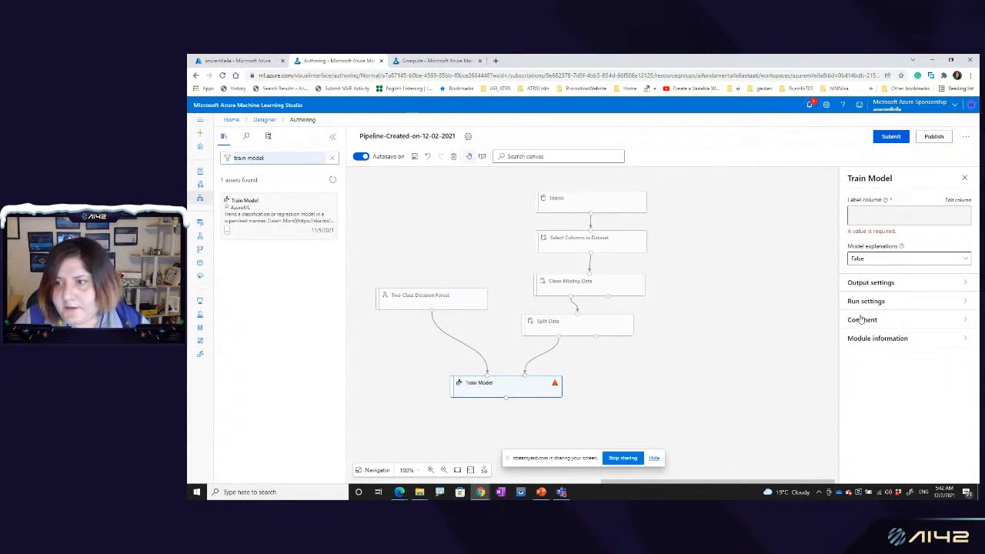
Step: Choose Survived by column name as the label column of Train Model and save the selection
left_click(952, 201)
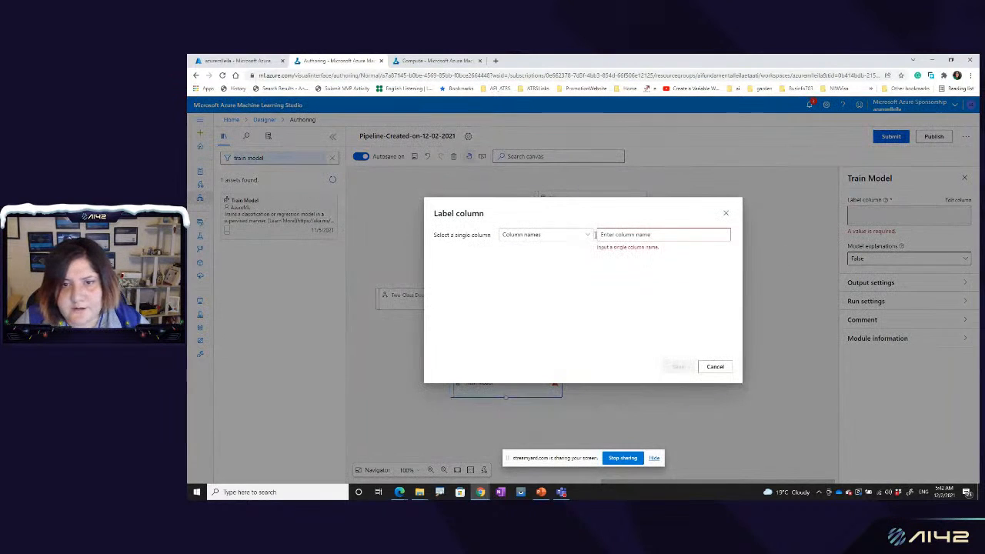
left_click(561, 238)
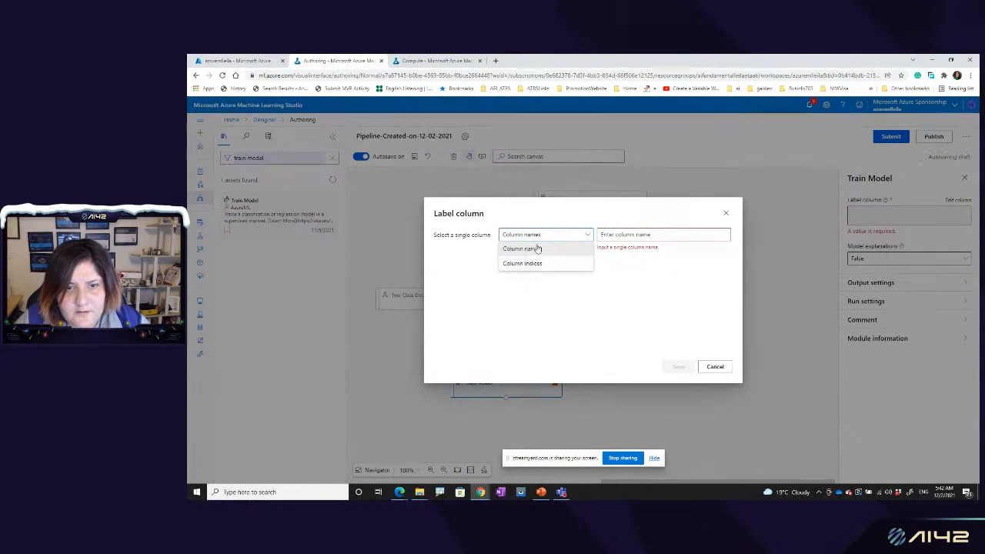
left_click(532, 249)
left_click(619, 234)
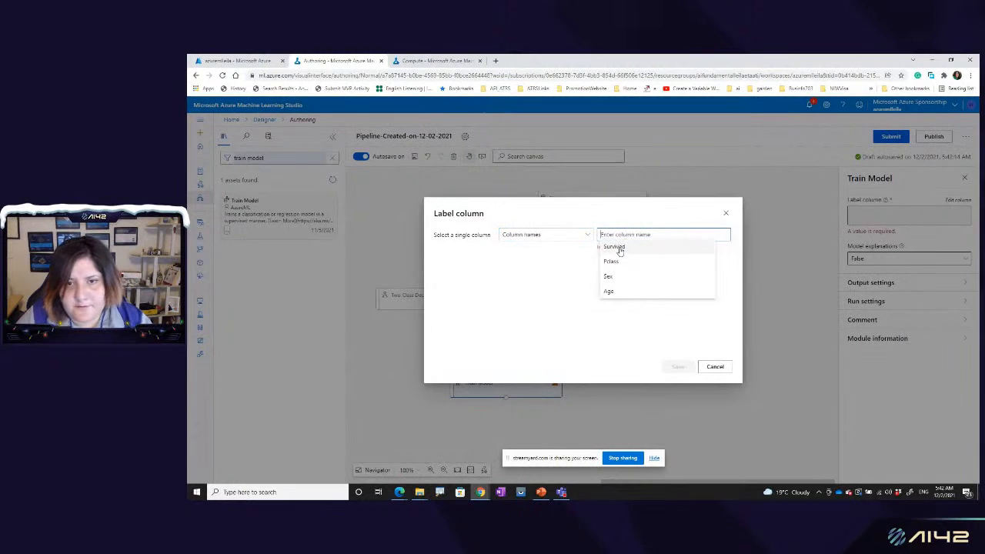
left_click(617, 245)
left_click(678, 367)
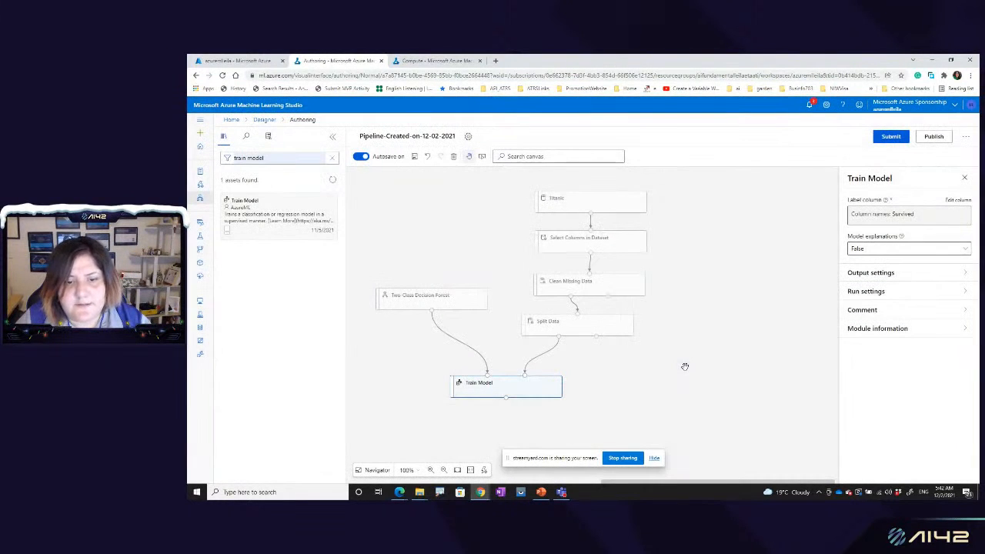
Step: Return to the Designer overview, discarding unsaved changes, and open the Regression - Automobile Price Prediction (Basic) pipeline draft
left_click(200, 198)
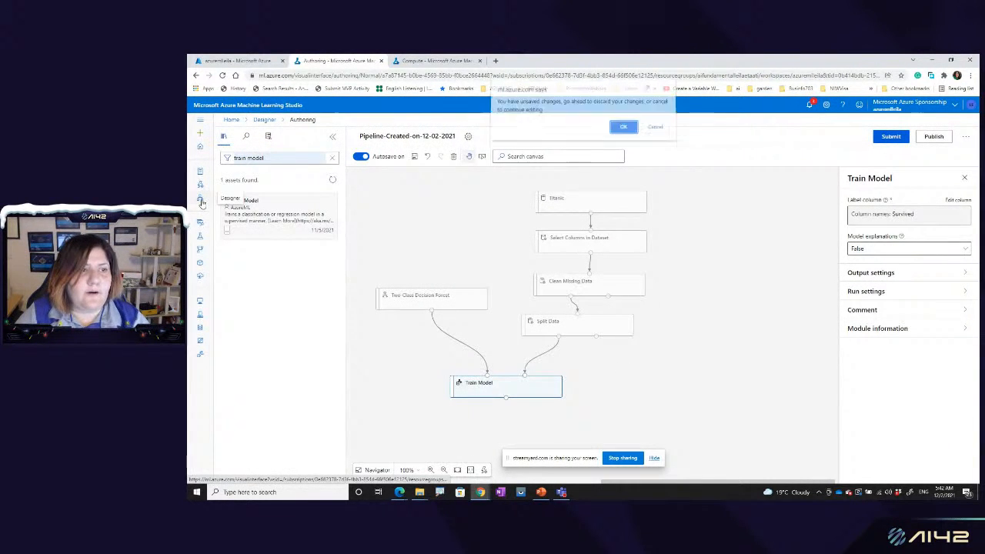
left_click(623, 131)
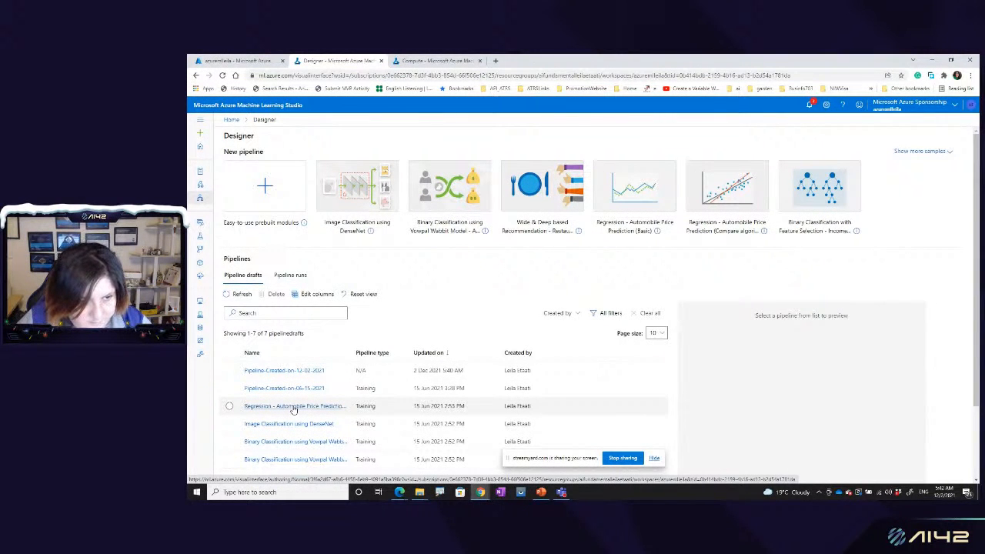
left_click(293, 407)
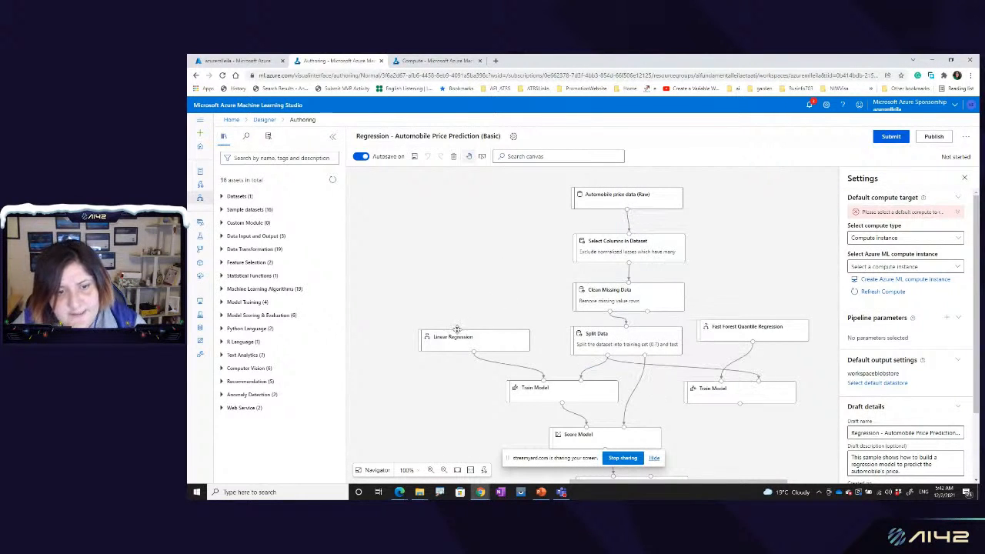
left_click_drag(474, 352, 520, 387)
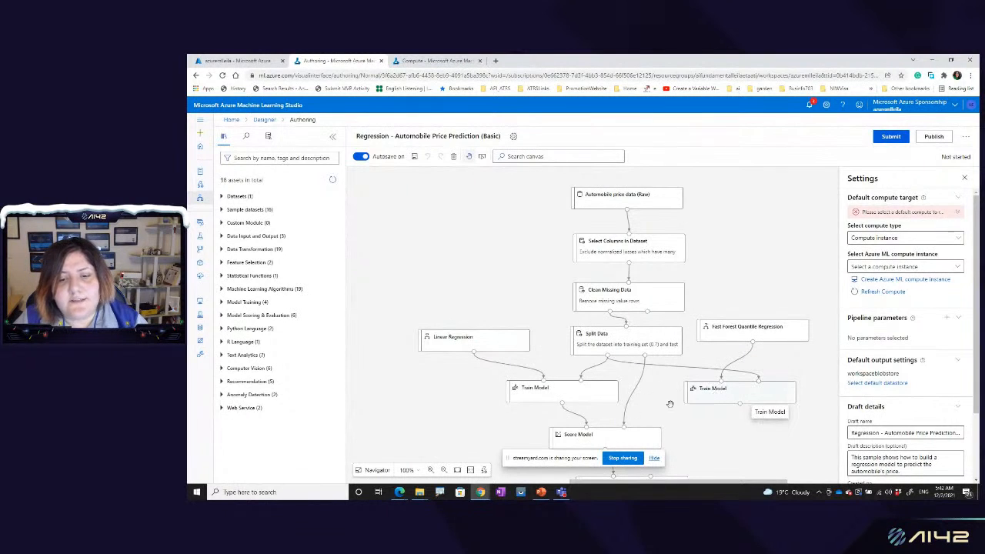
Step: Set the pipeline's default compute target to the compute instance type and select the instance computerinstance
left_click(894, 240)
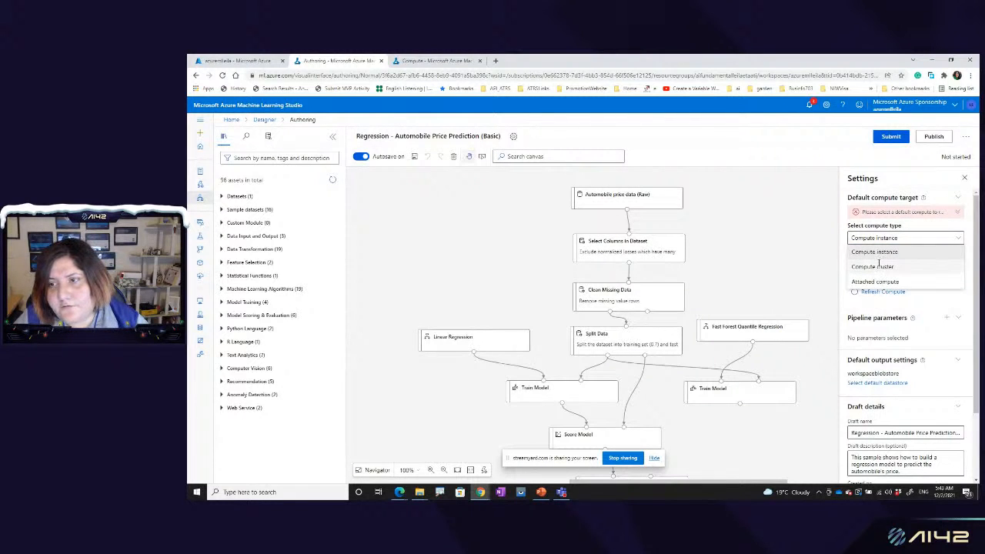
left_click(884, 267)
left_click(884, 238)
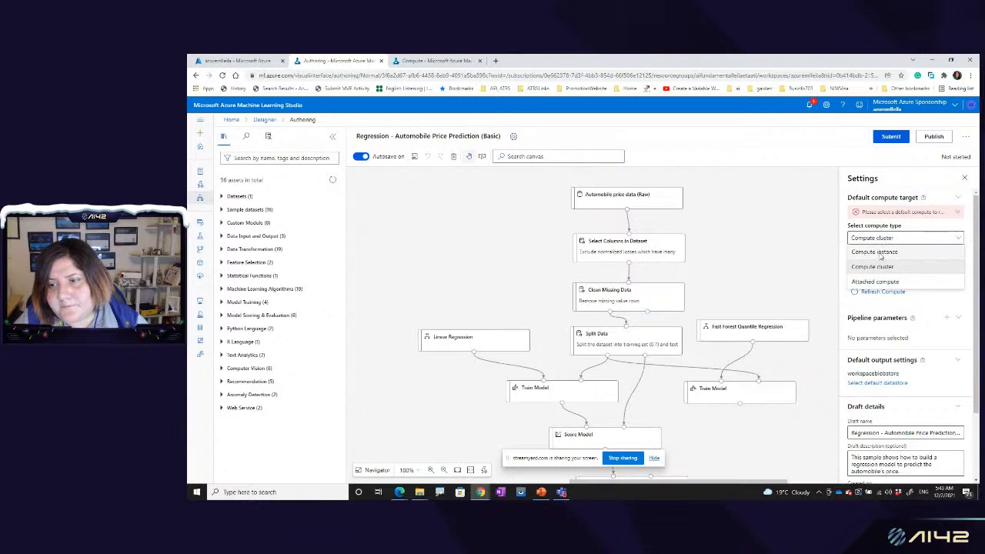
left_click(880, 257)
left_click(890, 267)
left_click(897, 282)
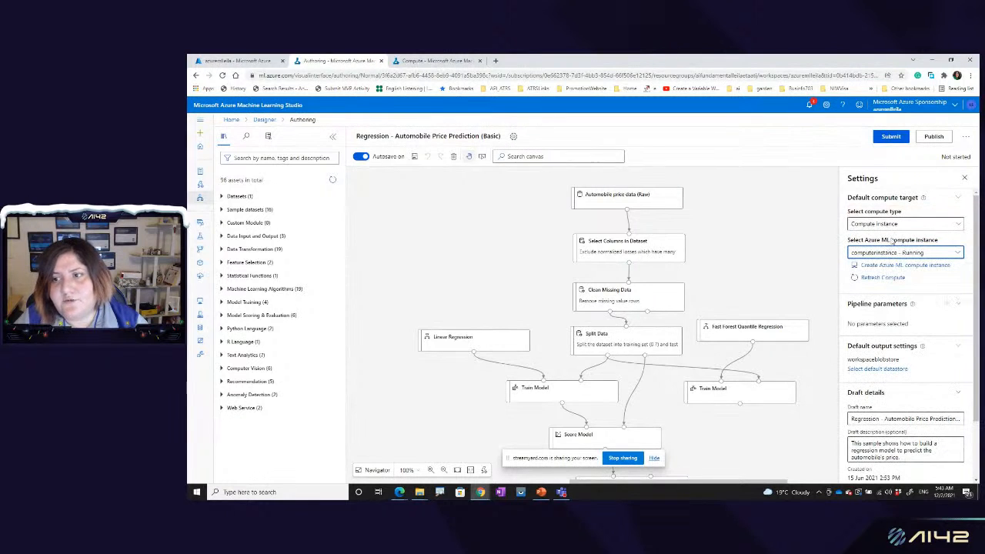
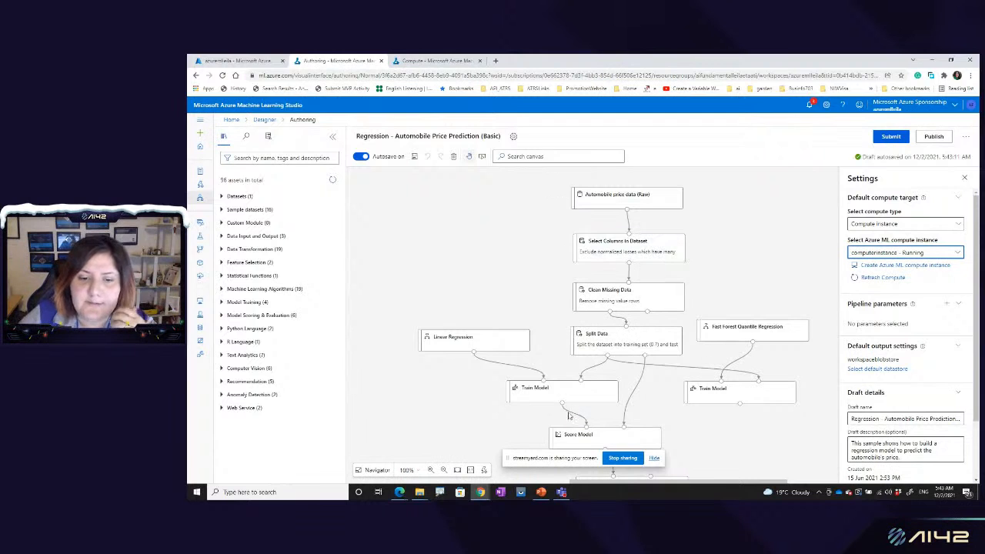
Step: Examine the Linear Regression module's settings and the rest of the automobile price pipeline down to Evaluate Model
left_click(492, 345)
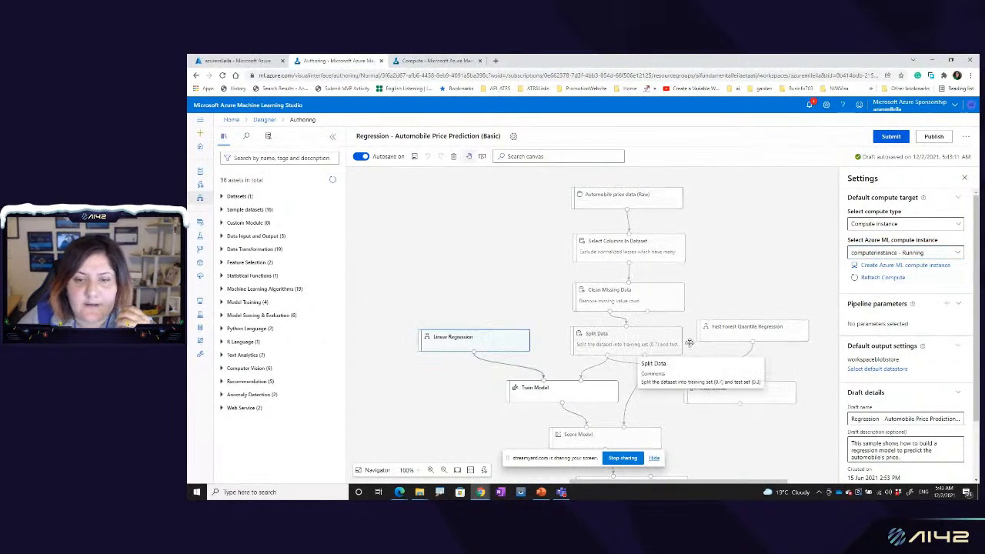
left_click(731, 332)
left_click(495, 336)
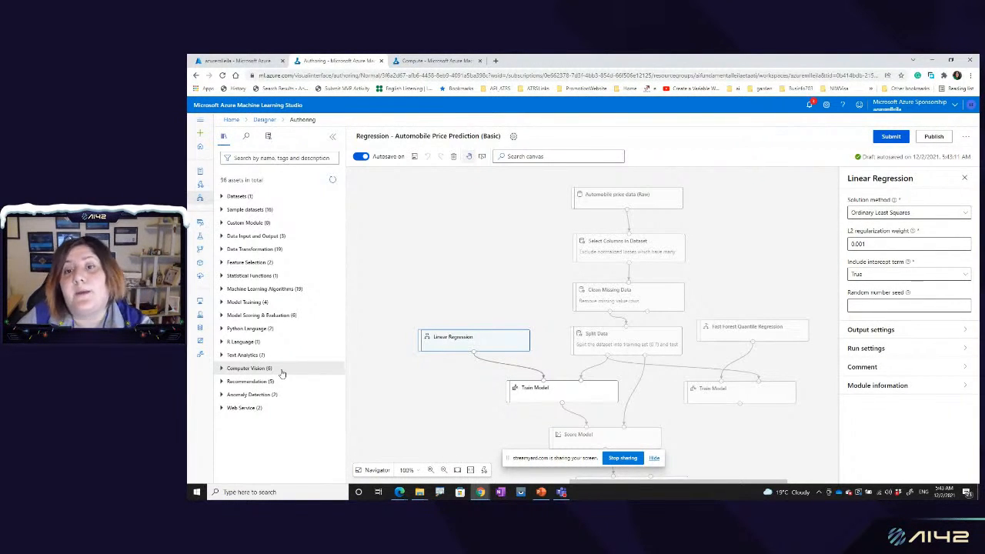
left_click(736, 292)
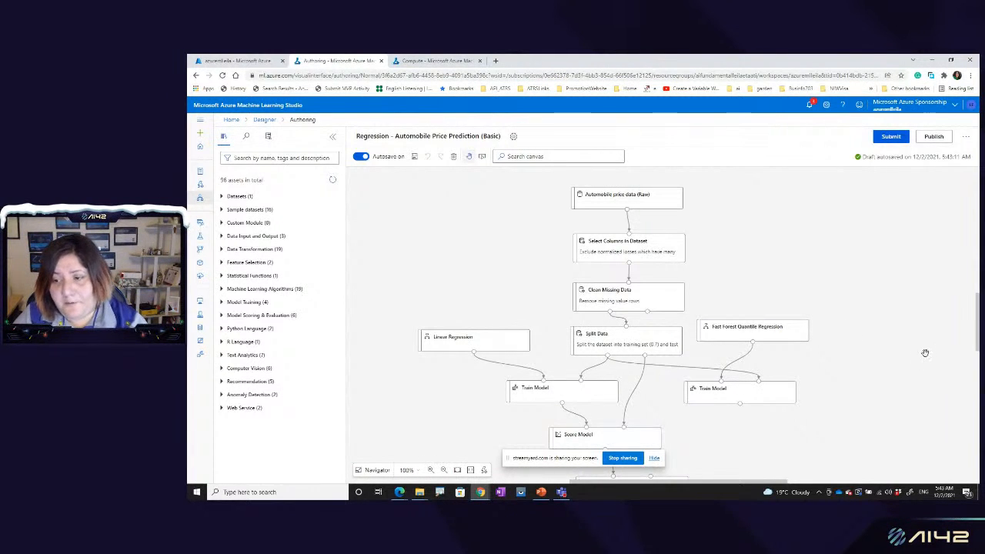
scroll(920, 352, "down", 3)
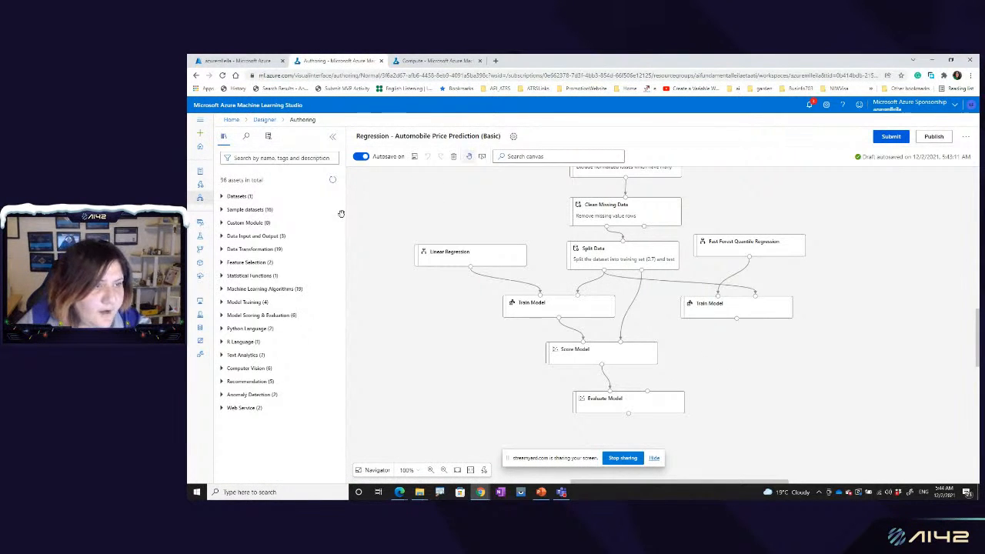
Step: Return to the Designer overview and look through the sample pipelines and the list of pipeline drafts
left_click(201, 199)
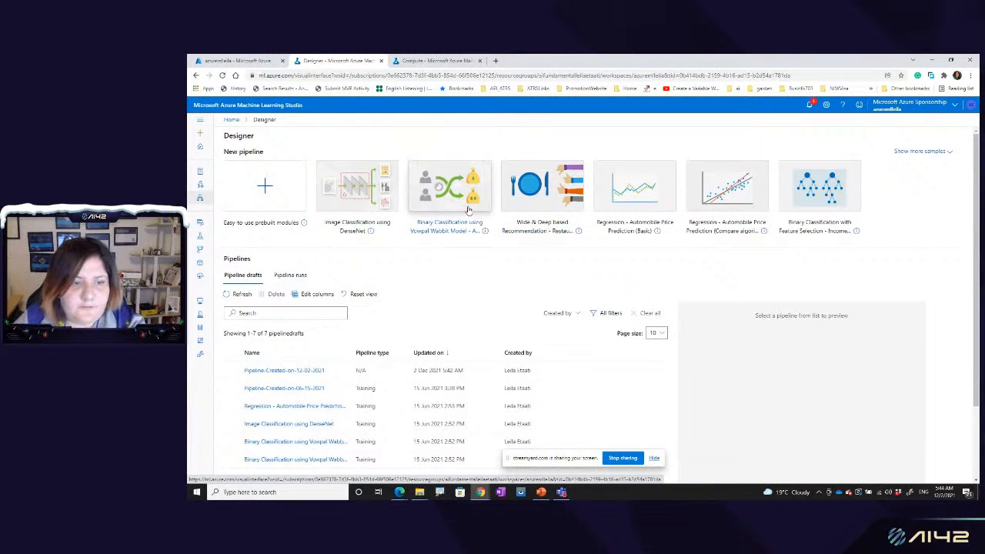
scroll(308, 409, "down", 2)
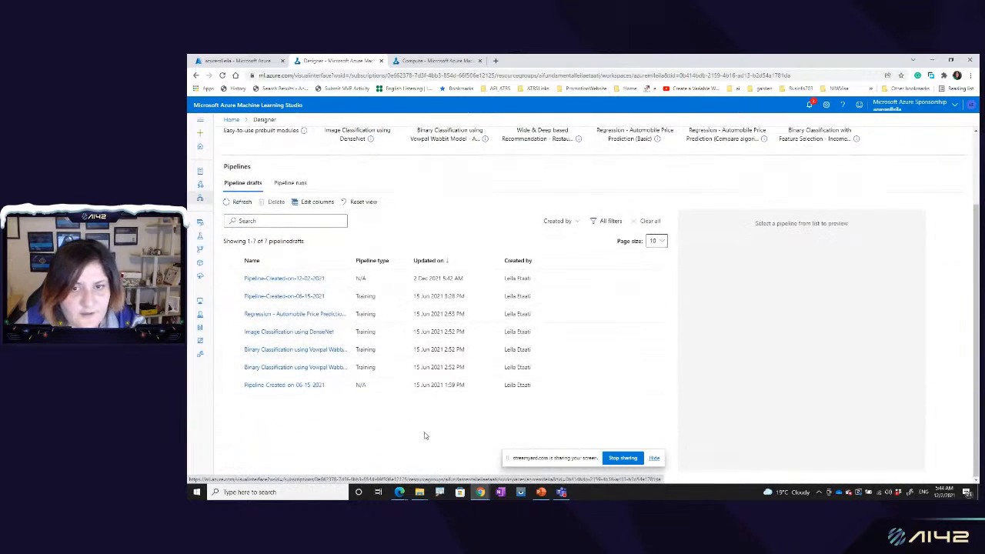
scroll(424, 435, "up", 2)
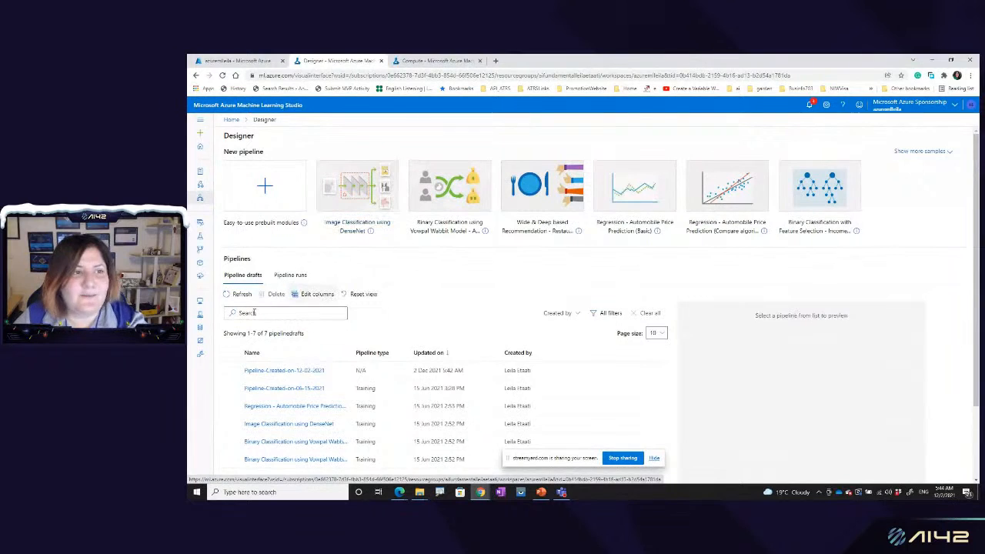
Step: Open the predicttitanic.ipynb notebook from the workspace's Notebooks and examine its endpoint and key variables
left_click(201, 174)
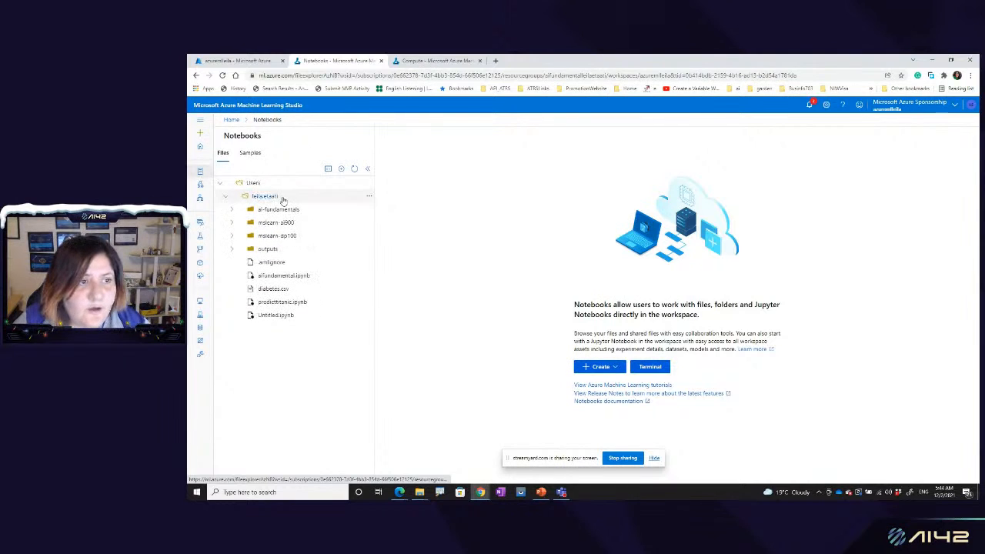
left_click(273, 288)
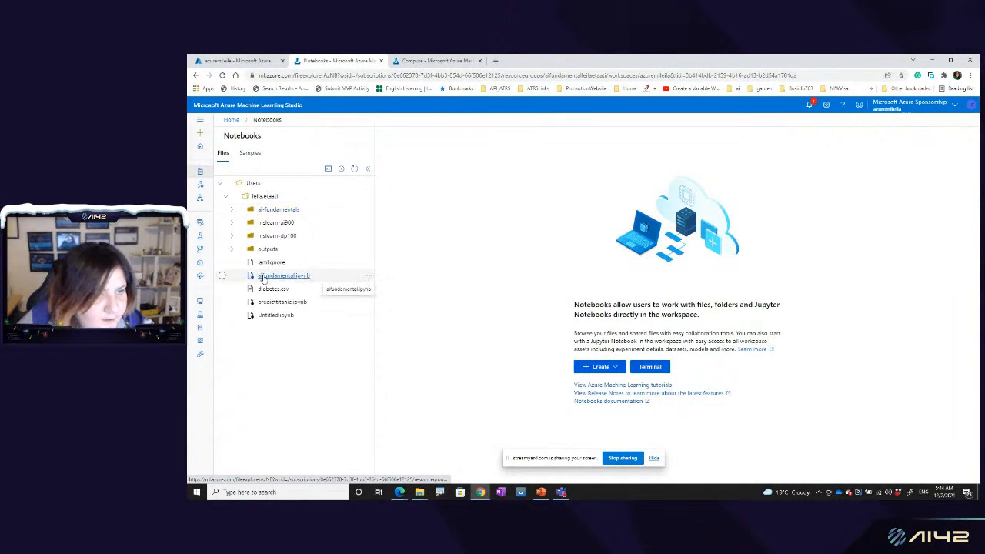
left_click(284, 303)
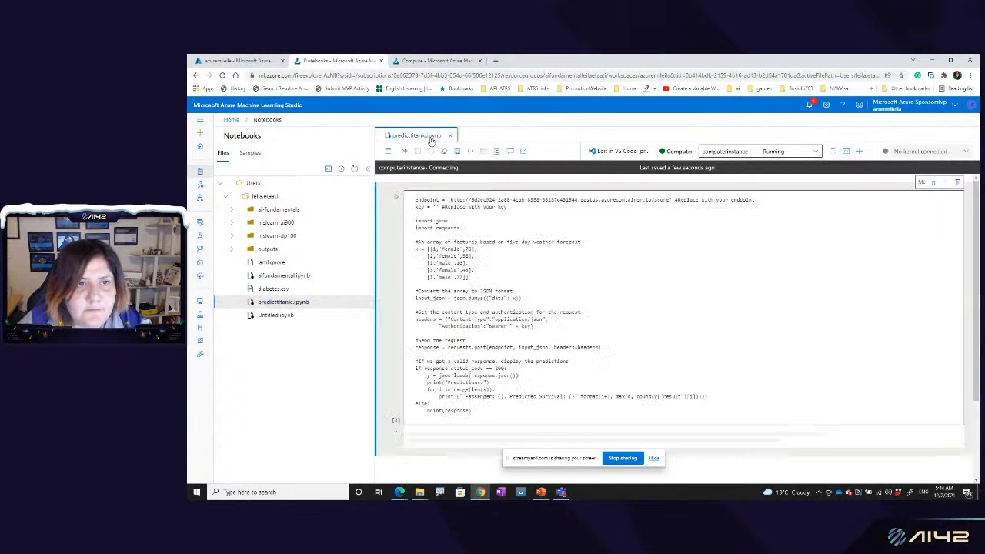
left_click(480, 228)
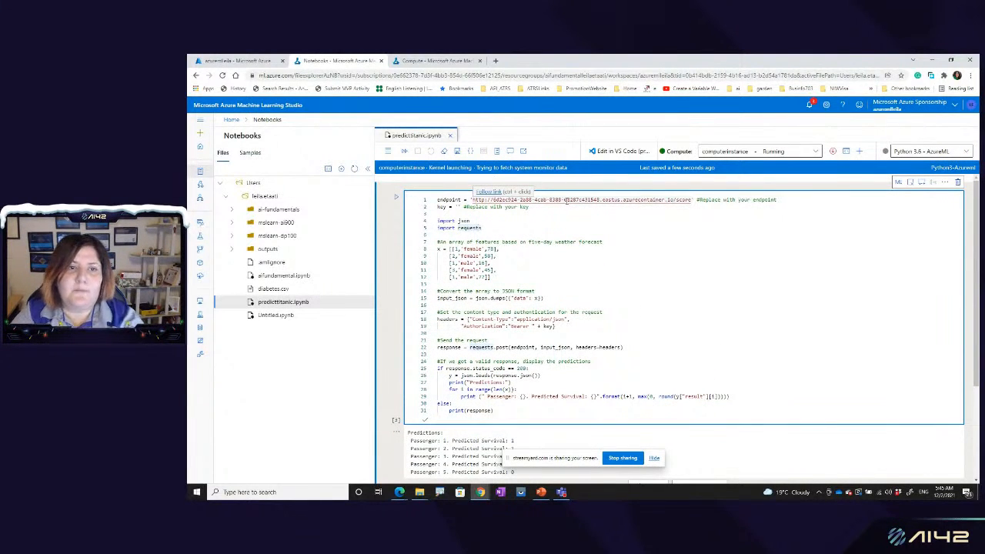
double_click(454, 200)
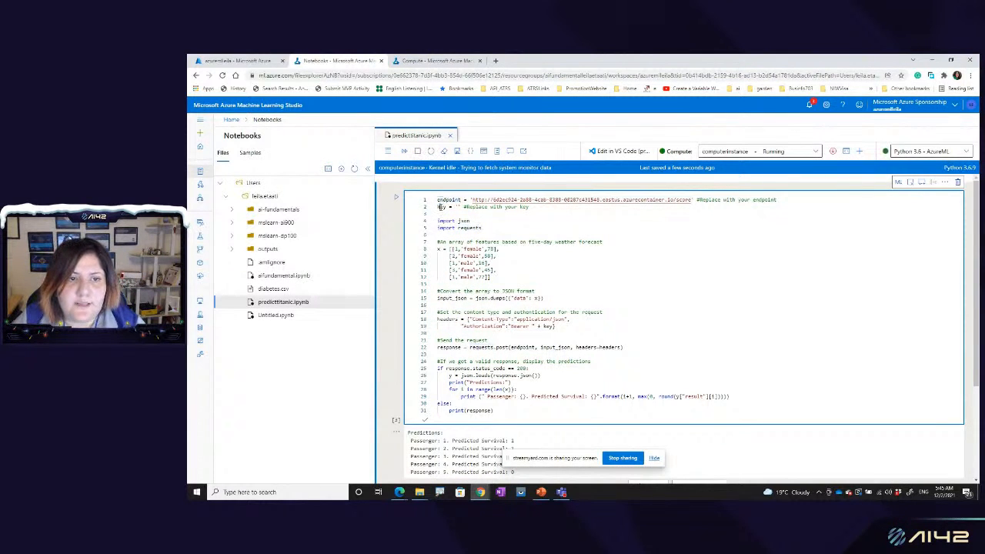
double_click(443, 207)
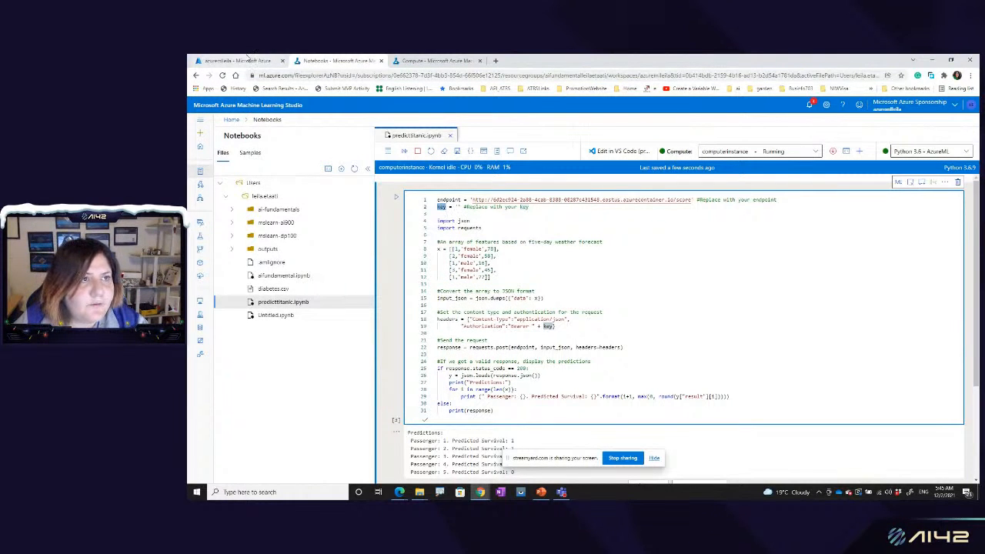
Step: In the other studio browser tab, open the titanicemodel endpoint's consumption information and copy its REST endpoint
left_click(436, 61)
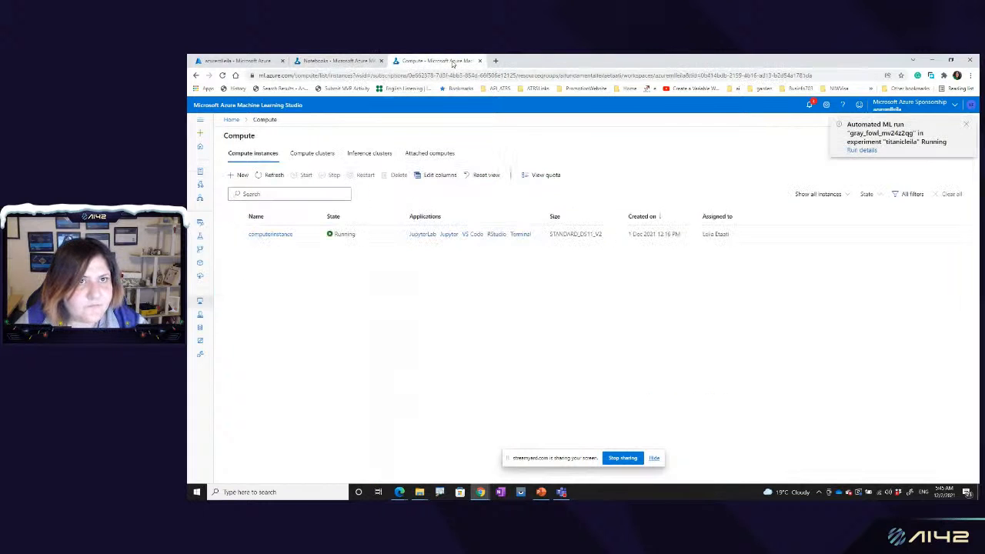
left_click(200, 186)
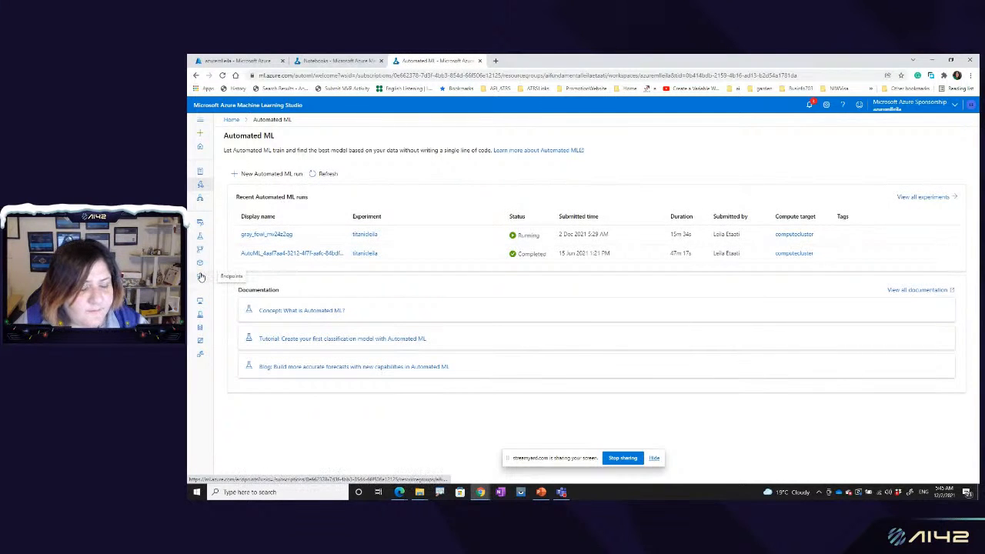
left_click(201, 277)
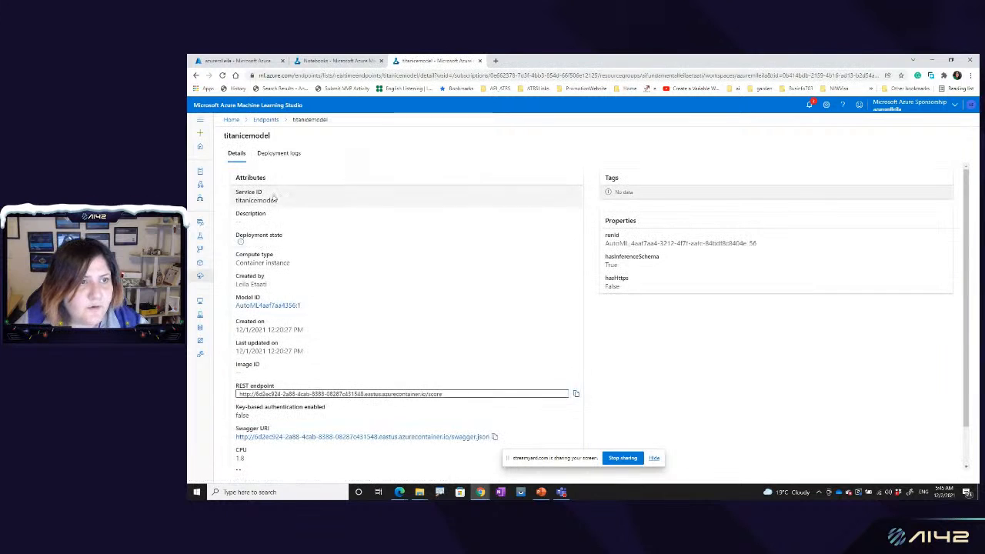
left_click(291, 157)
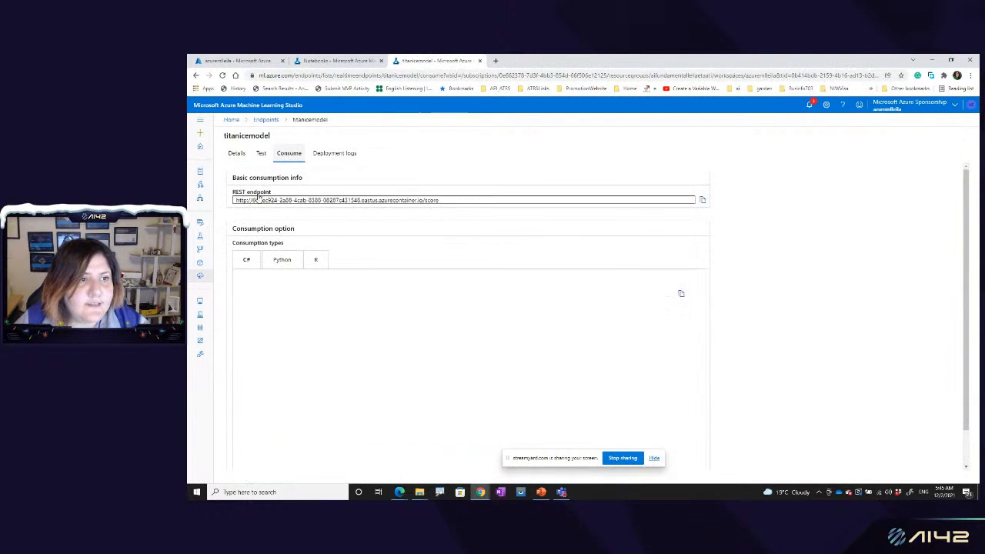
left_click(703, 201)
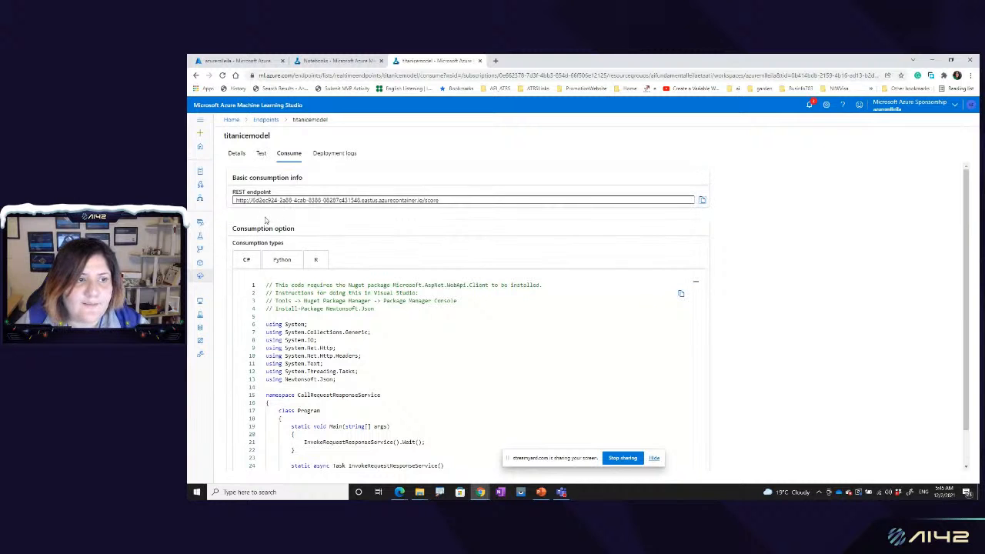
Step: Go back to the Notebooks browser tab and create a new file Untitled2.ipynb of type Notebook (*.ipynb)
left_click(345, 61)
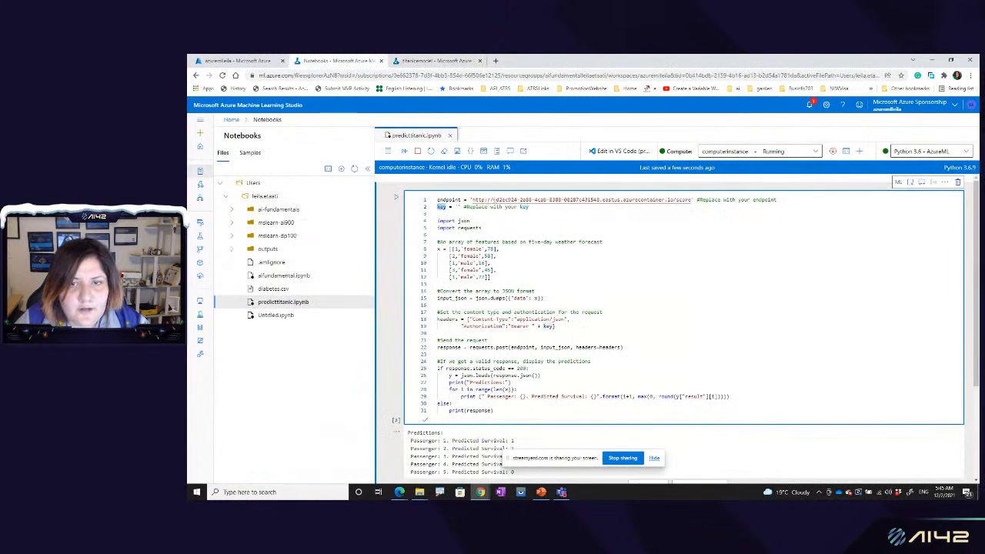
left_click(341, 169)
left_click(362, 183)
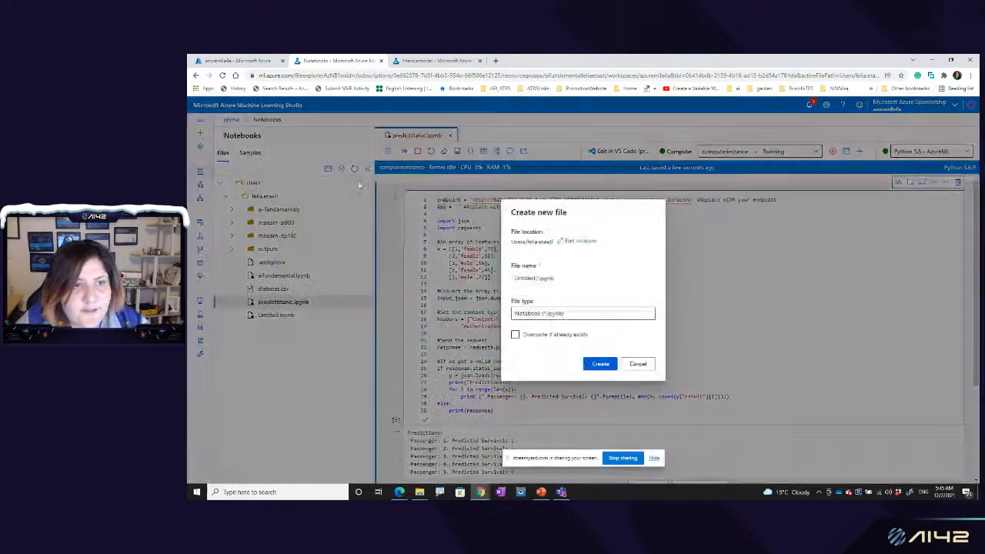
left_click(542, 316)
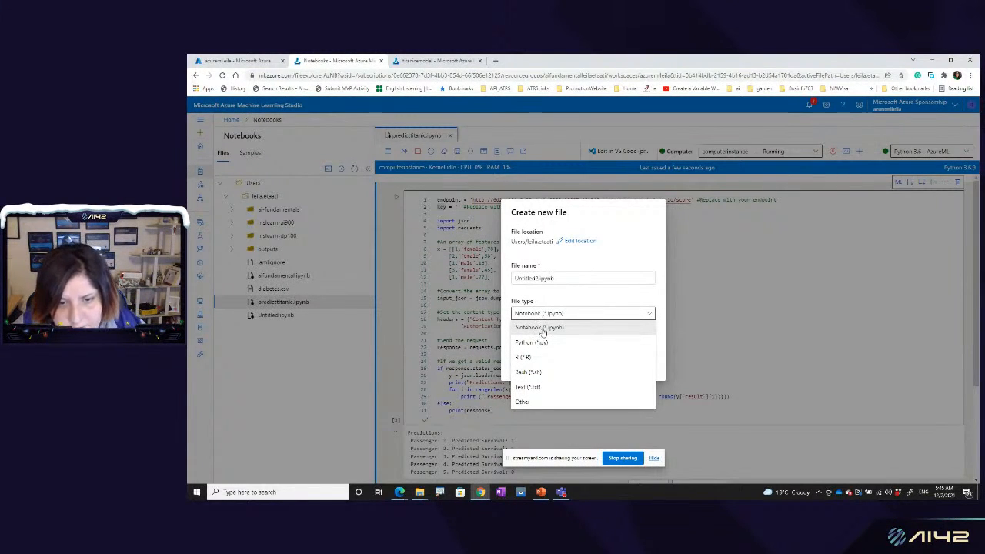
left_click(548, 328)
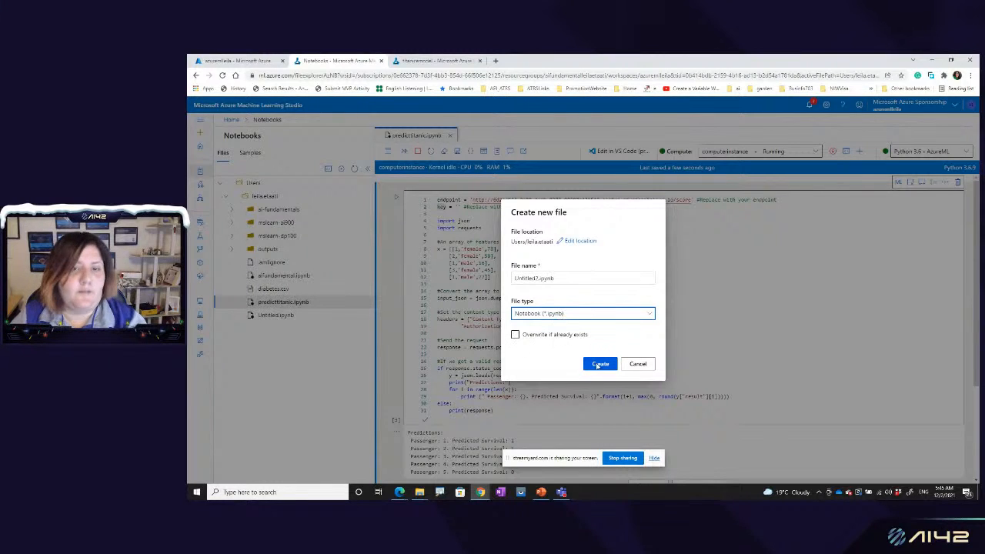
left_click(600, 365)
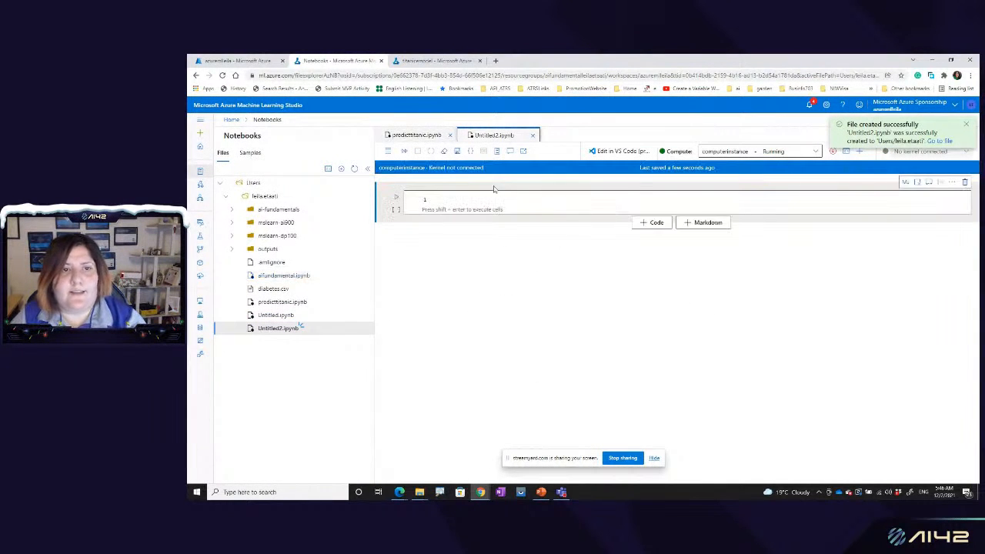
Step: Copy the endpoint and key lines from predicttitanic.ipynb into the first cell of Untitled2.ipynb and run that cell
left_click(423, 136)
left_click(464, 208)
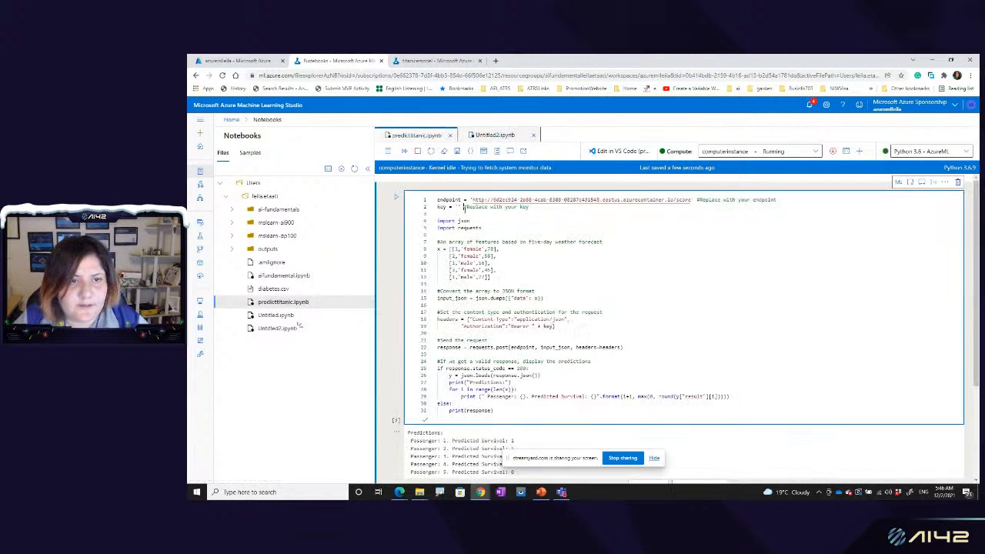
left_click(495, 135)
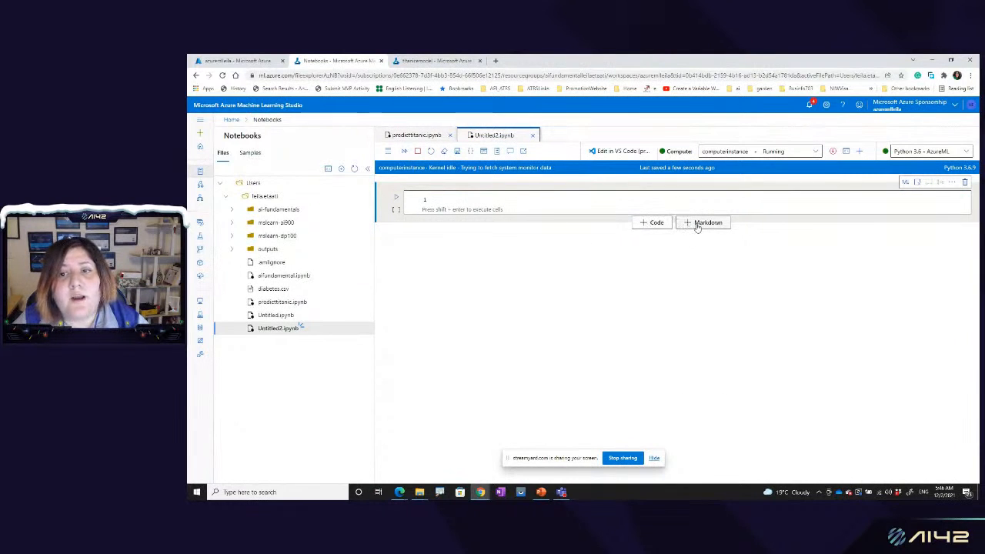
left_click(531, 200)
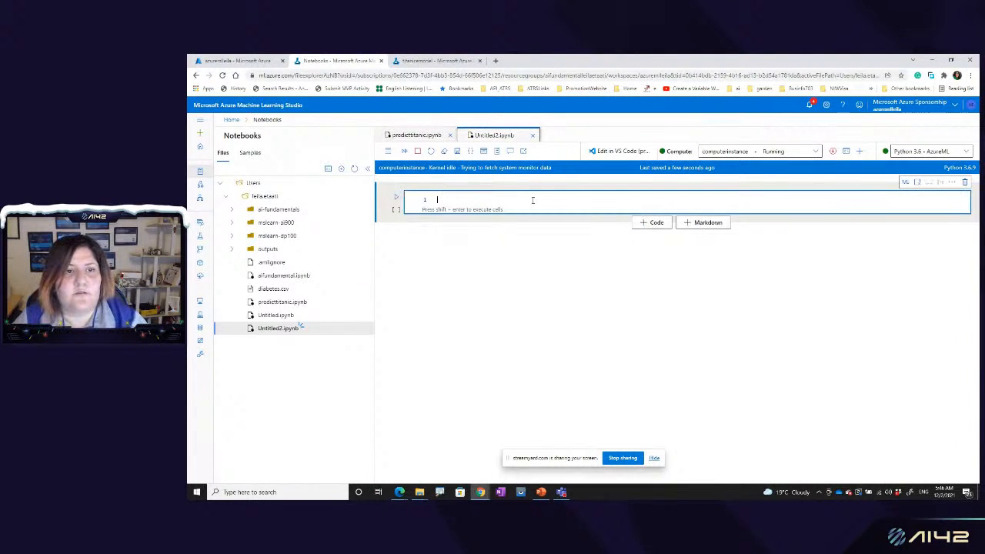
left_click(417, 136)
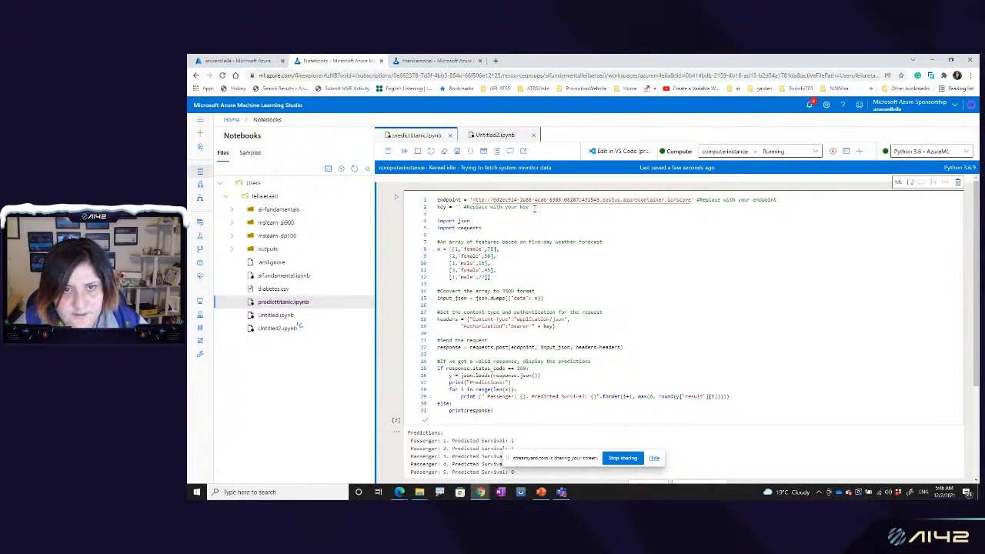
left_click_drag(534, 207, 435, 201)
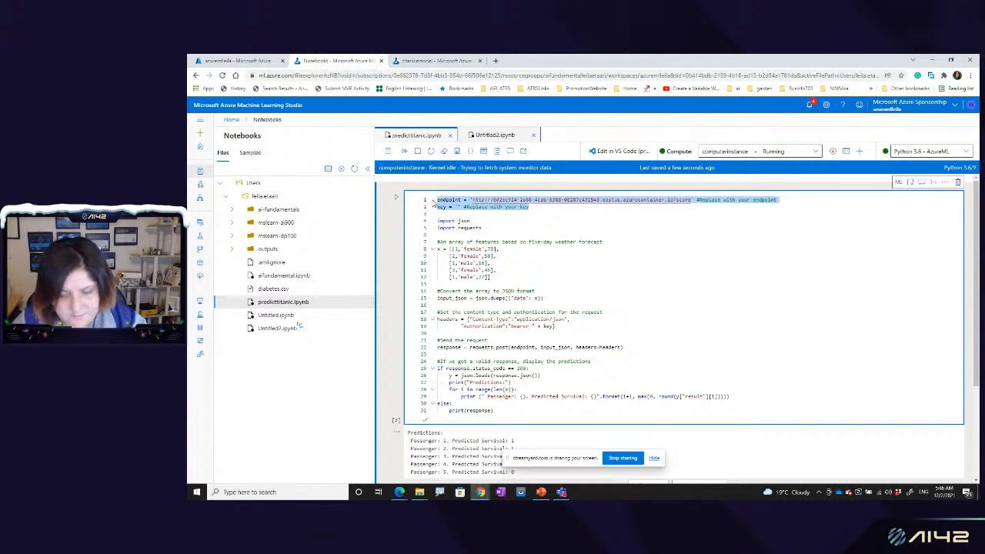
left_click(497, 136)
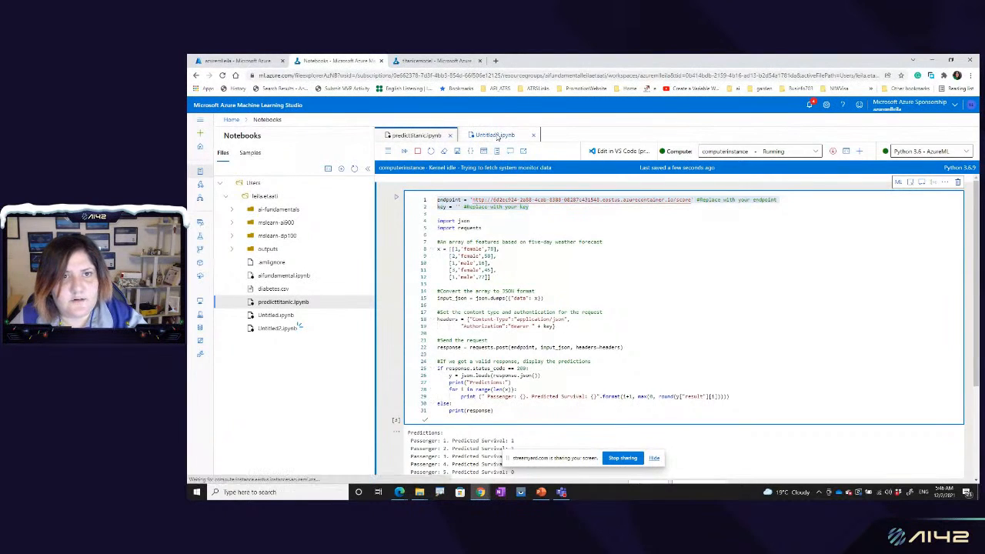
left_click(473, 200)
key("ctrl+v")
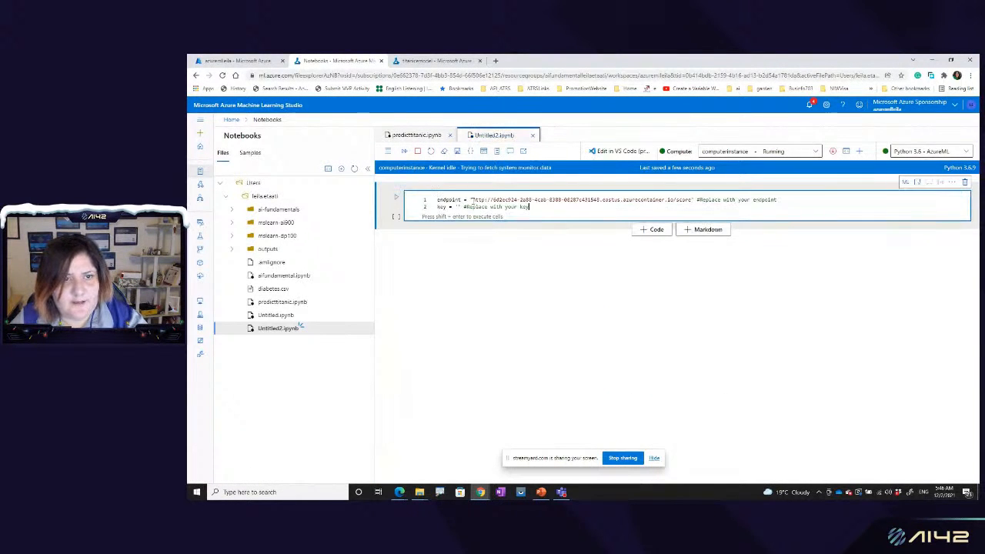
left_click(396, 197)
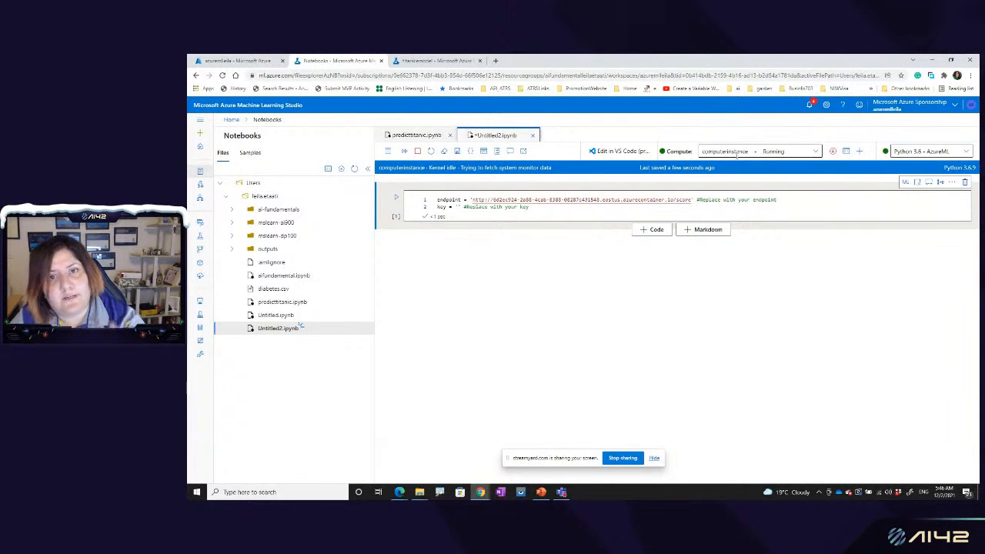
Step: Add a Markdown cell below the code cell with the text "this the set variable section"
left_click(707, 230)
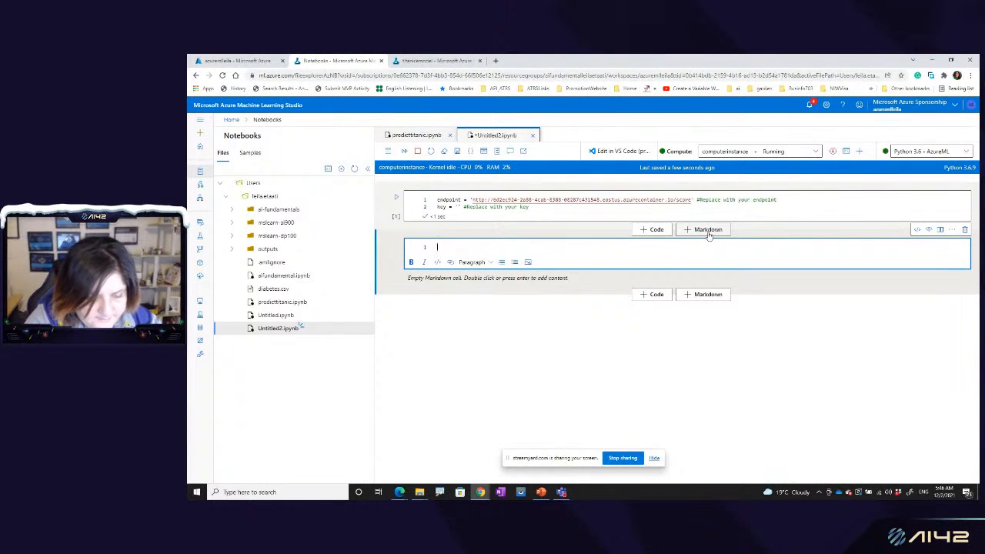
type("this the")
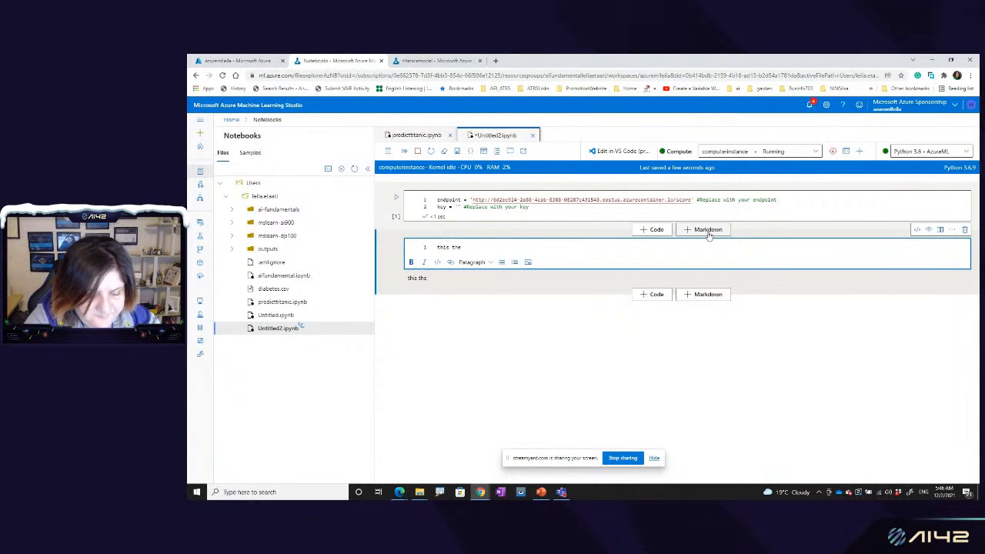
type(" set va")
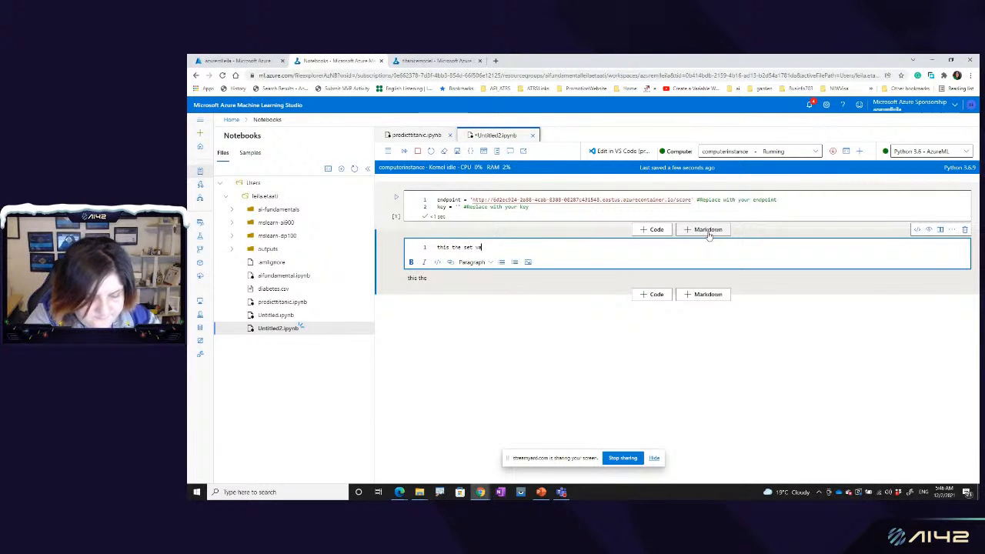
type("riable section")
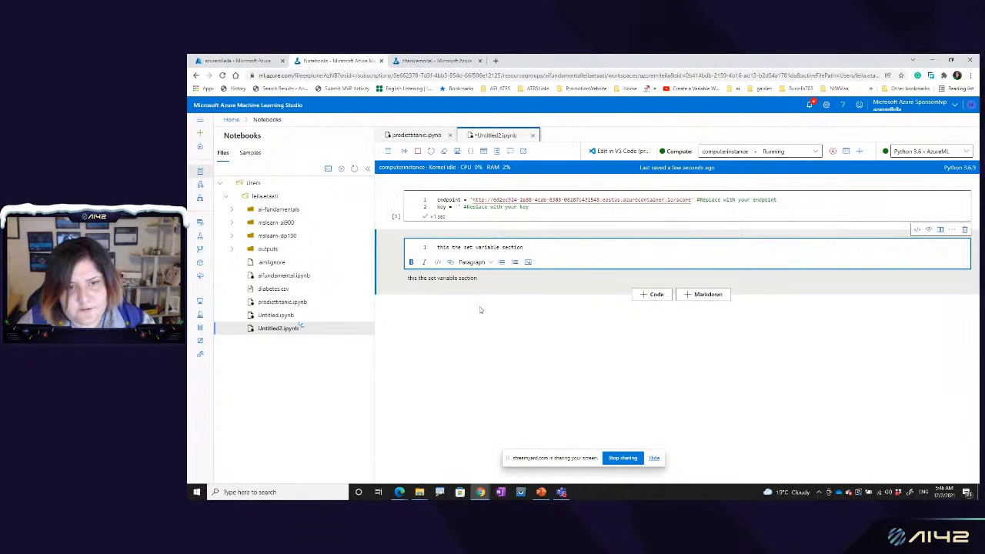
Step: Render the Markdown cell in Untitled2.ipynb and add an empty code cell below it
key("ctrl+Return")
left_click(653, 264)
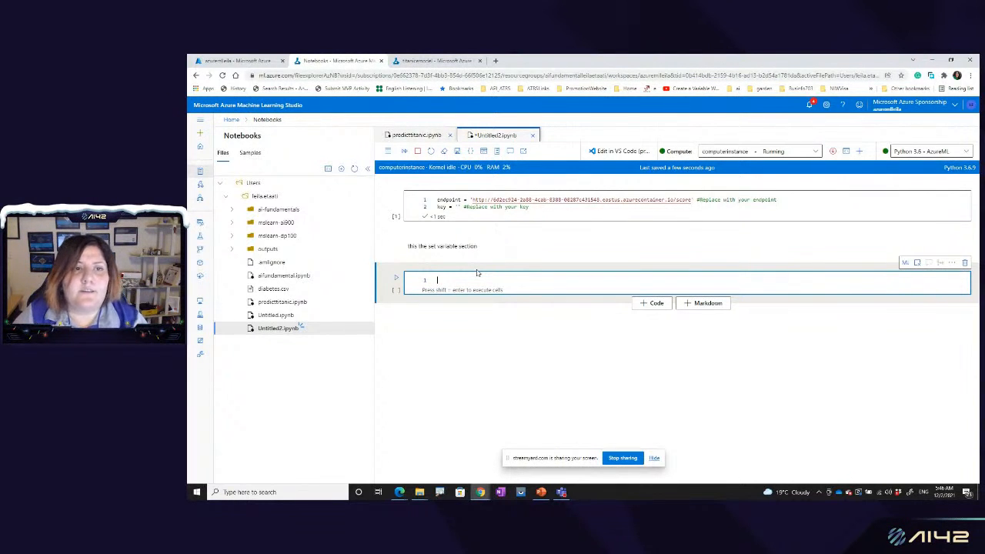
Step: Return to predicttitanic.ipynb, review its endpoint request code and run the prediction cell
left_click(417, 136)
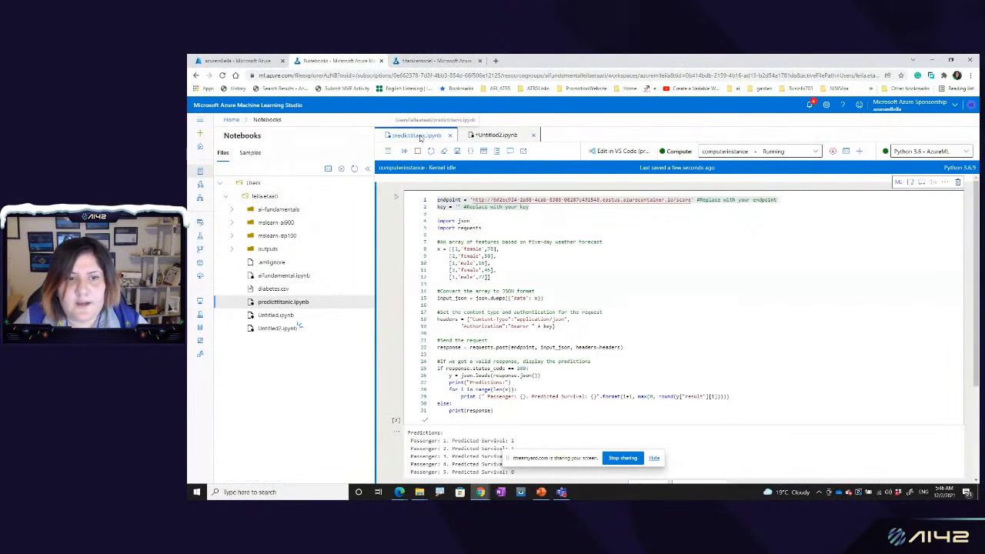
left_click(481, 255)
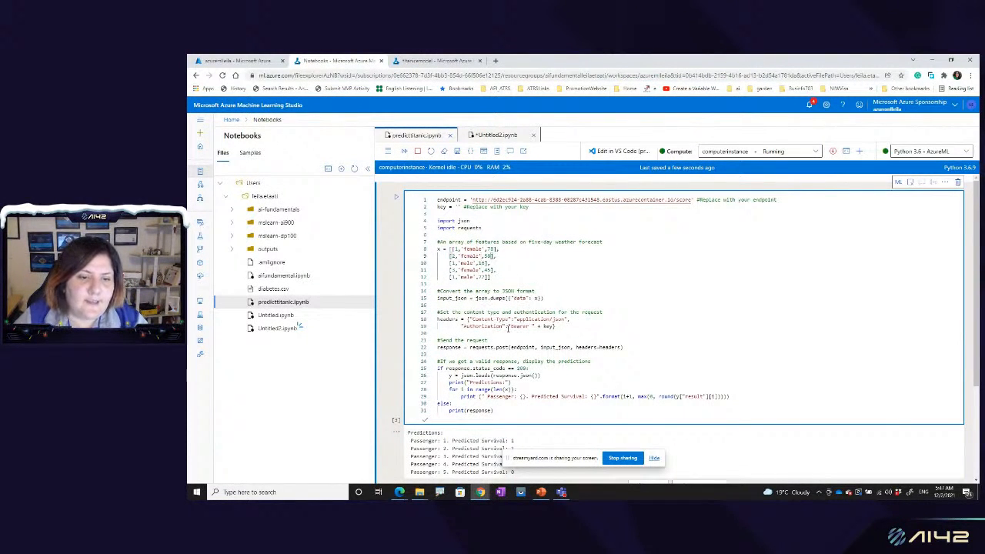
scroll(488, 340, "down", 2)
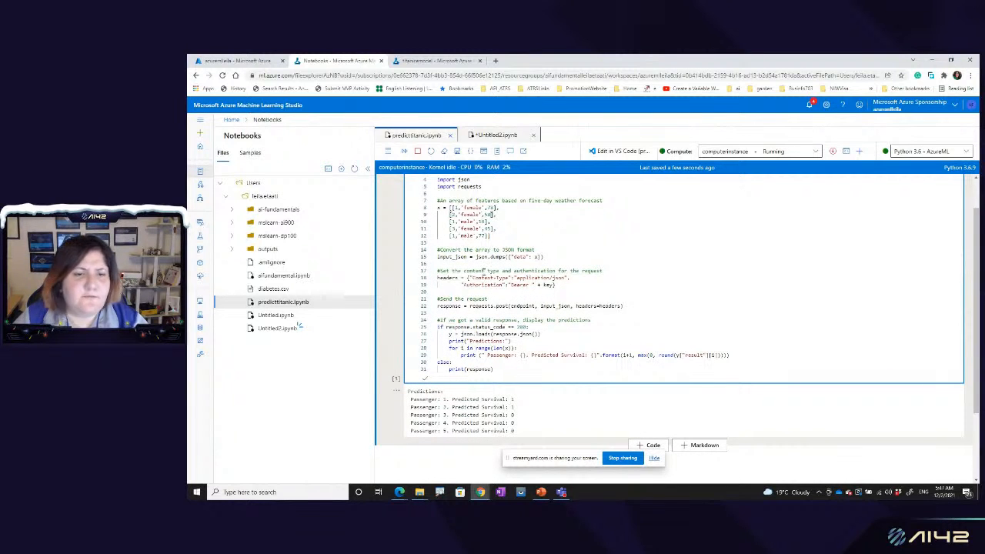
scroll(440, 300, "up", 2)
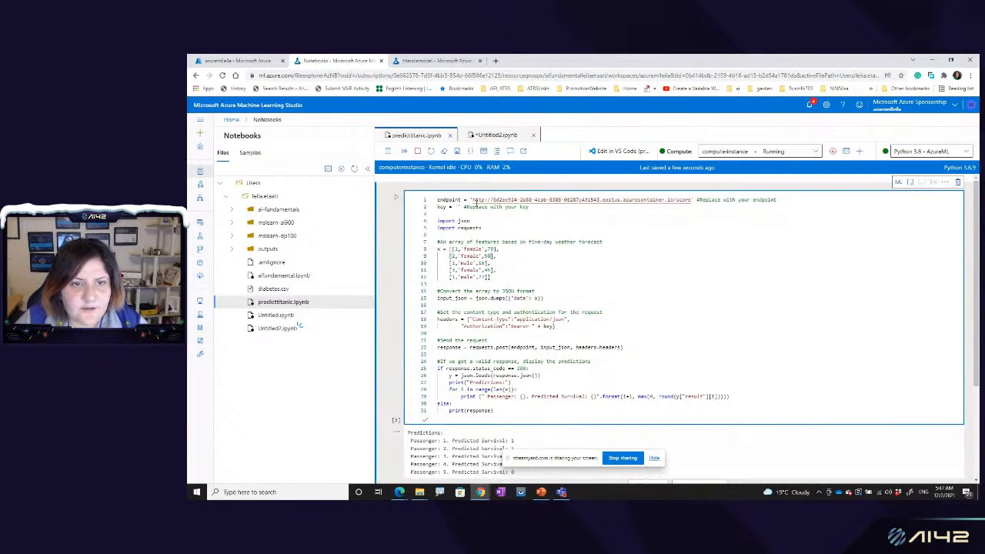
left_click(396, 197)
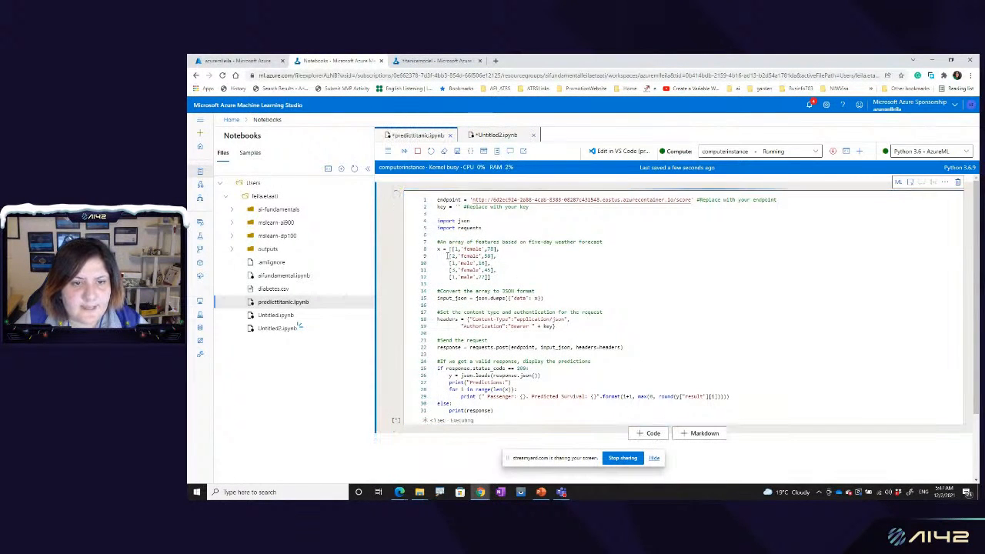
Step: Change the first passenger's gender in the x array to 'male' and rerun the cell to check that passenger's prediction
left_click(457, 251)
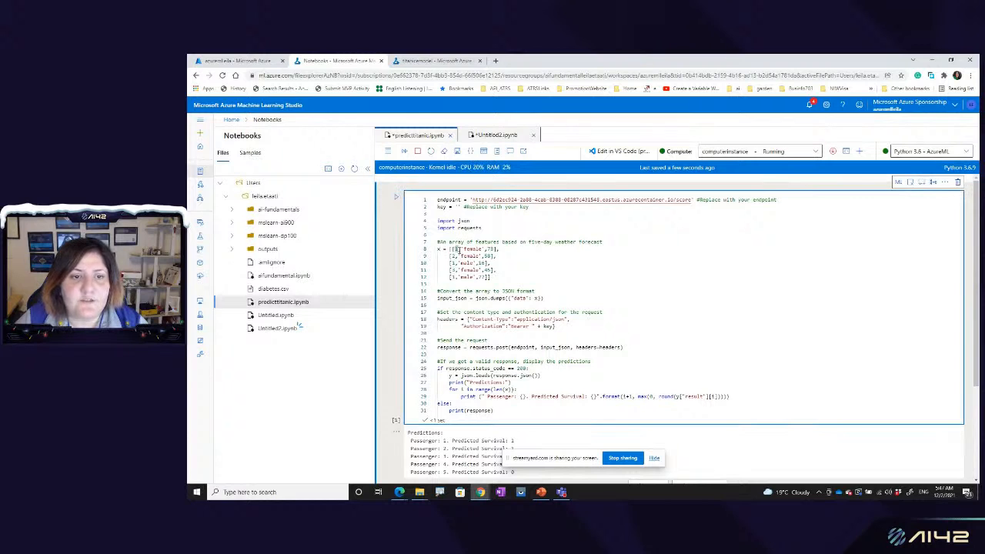
left_click_drag(465, 249, 479, 250)
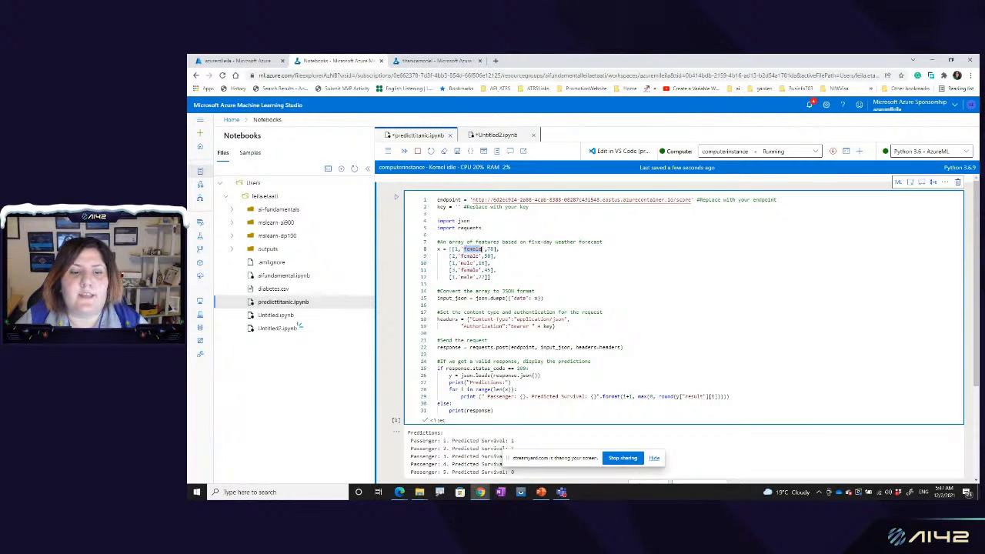
double_click(490, 250)
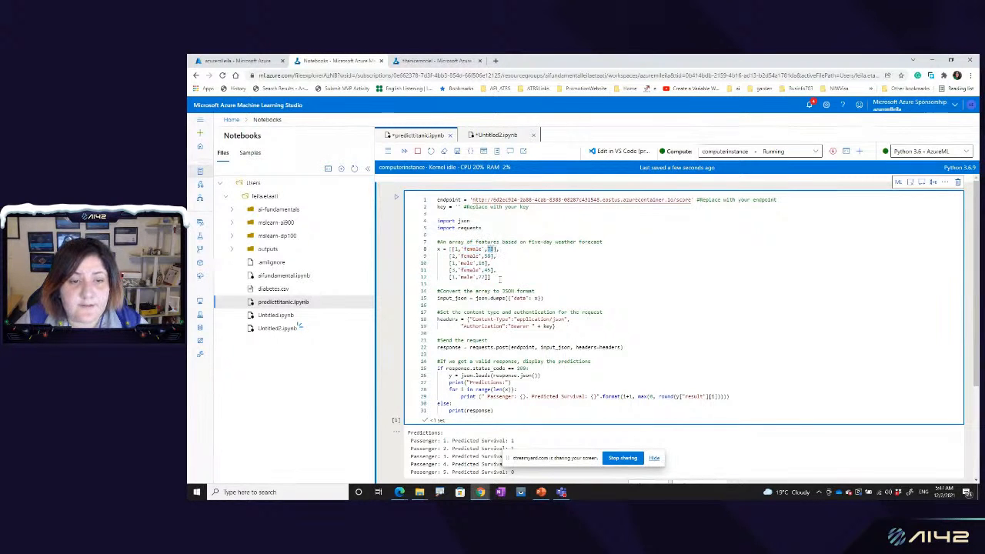
scroll(500, 278, "down", 3)
scroll(519, 323, "up", 3)
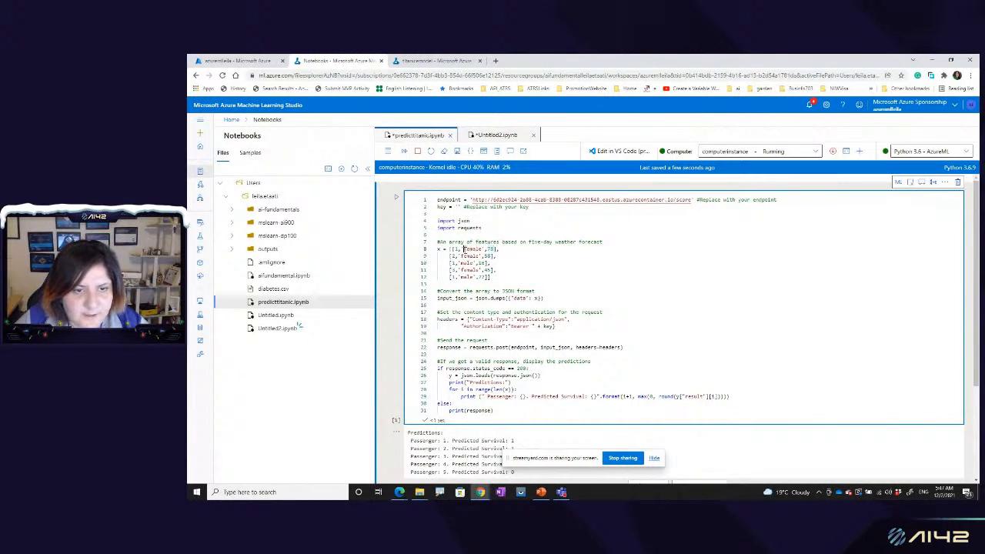
key("Delete")
key("Delete")
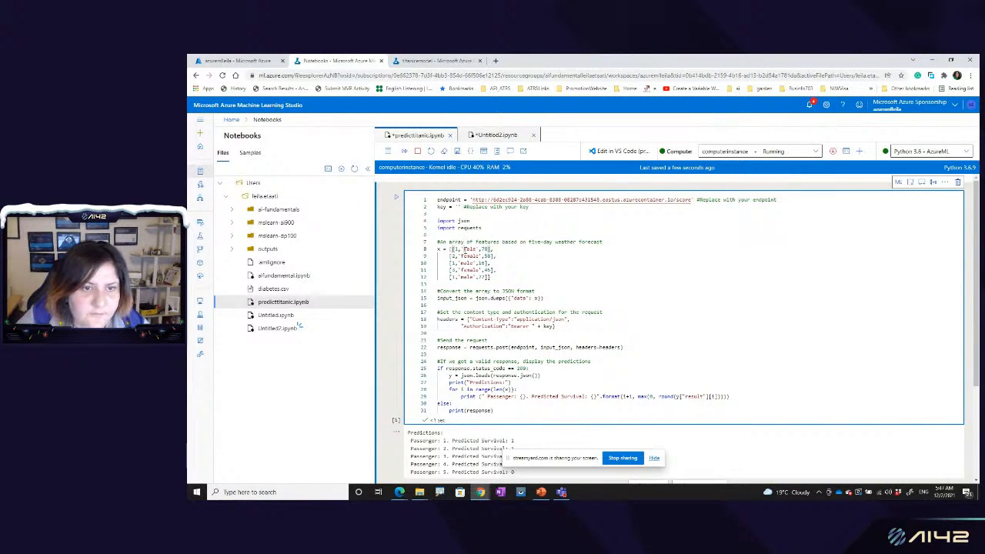
left_click(398, 200)
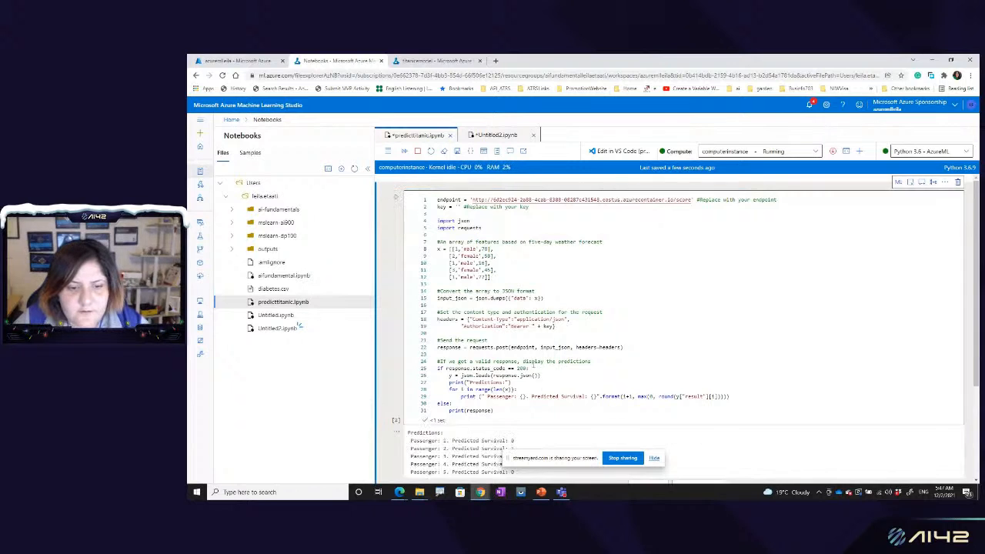
scroll(507, 357, "down", 2)
left_click_drag(507, 356, 517, 361)
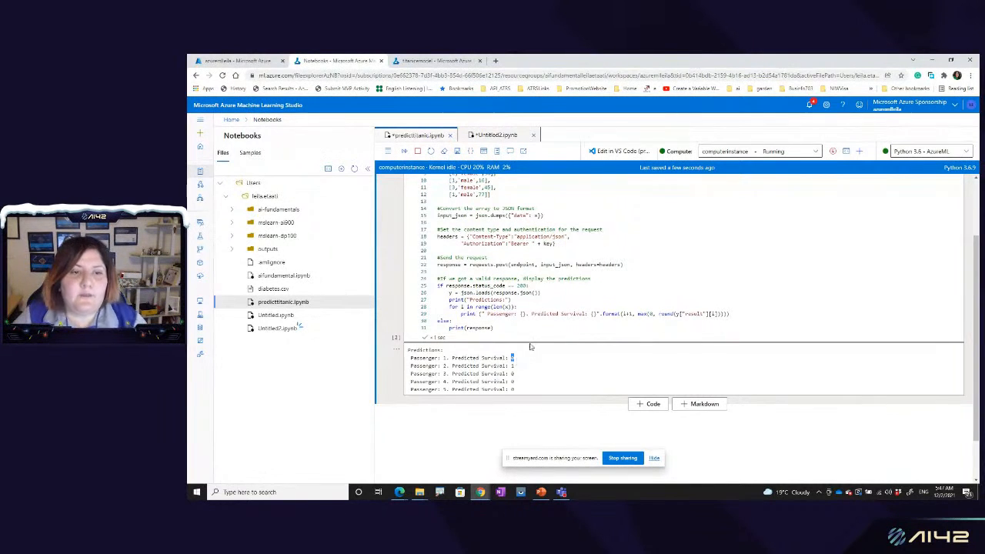
scroll(530, 347, "up", 2)
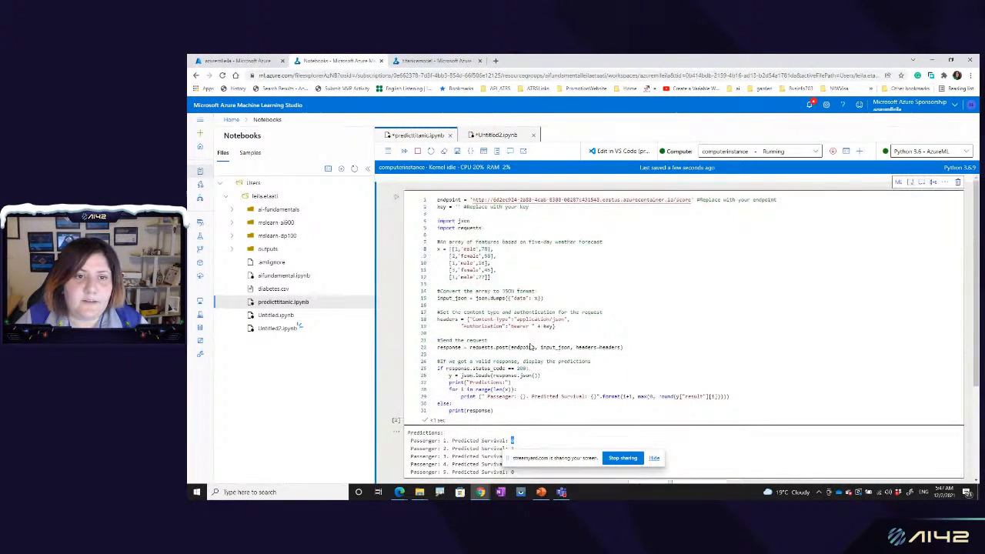
Step: Open the sample notebook auto-ml-classification-credit-card-fraud.ipynb from how-to-use-azureml, automated-machine-learning, classification-credit-card-fraud
left_click(250, 153)
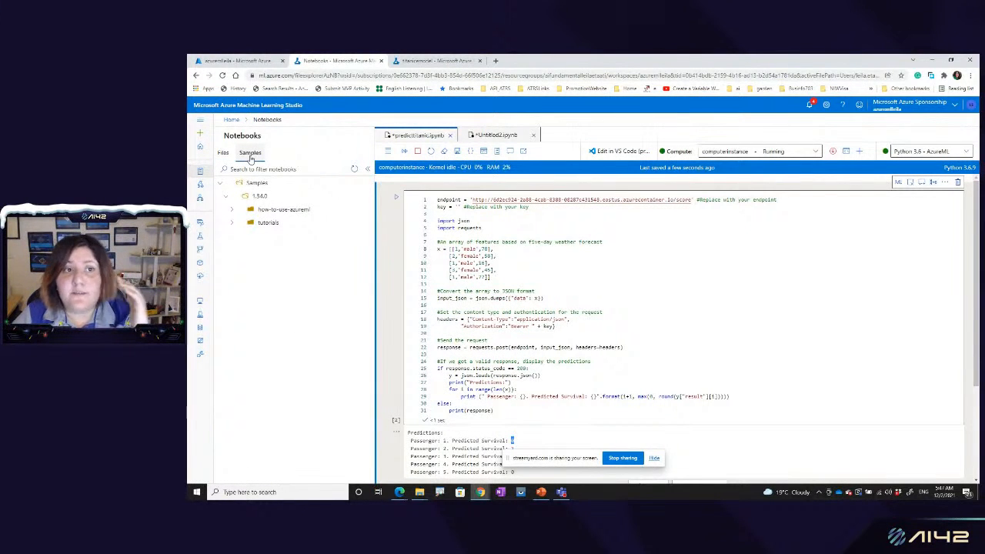
left_click(231, 211)
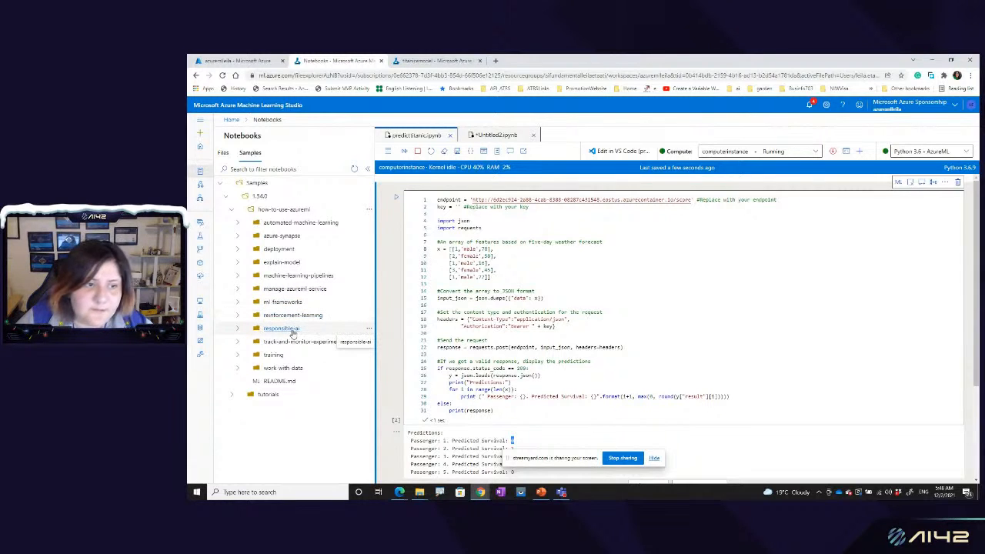
left_click(238, 356)
left_click(238, 356)
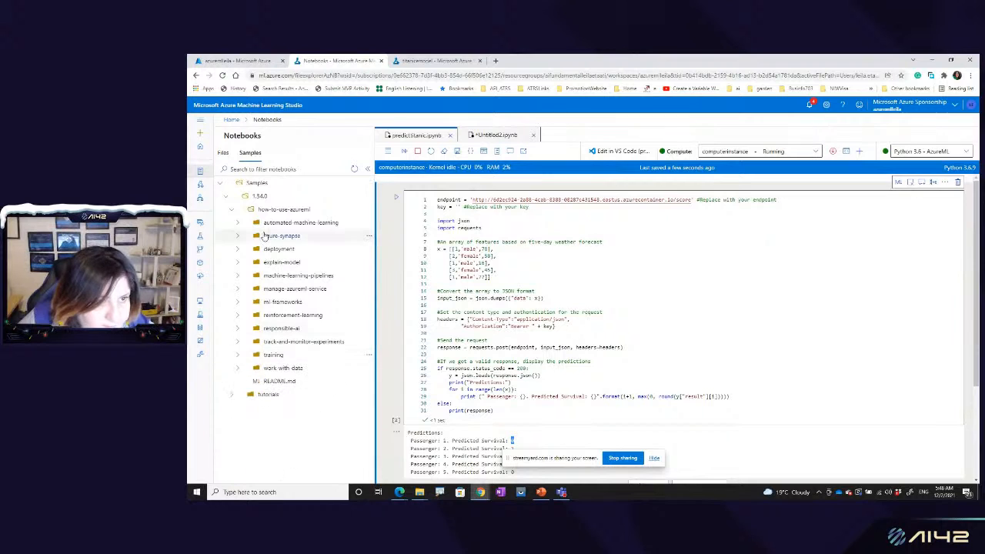
left_click(238, 223)
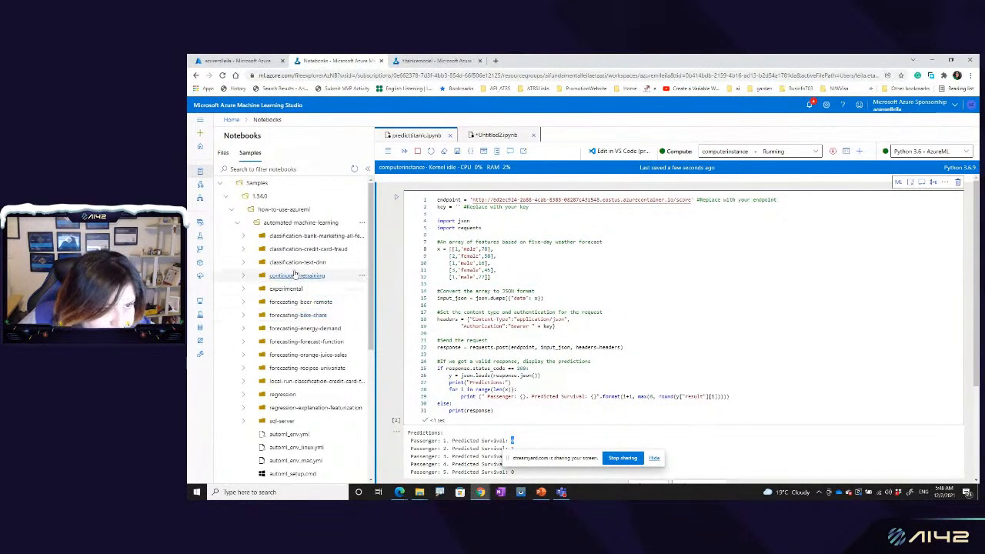
left_click(243, 250)
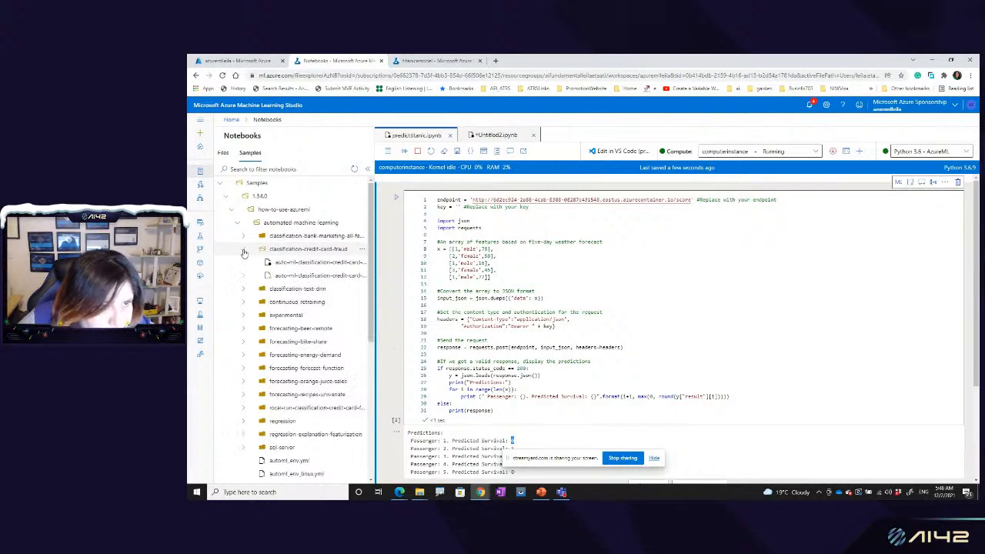
left_click(305, 264)
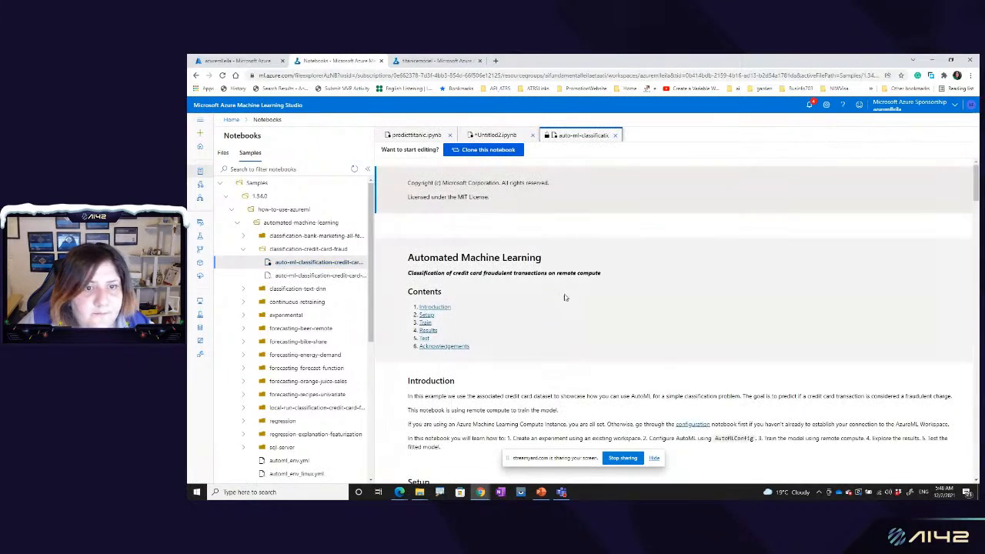
Step: Read through the sample notebook's setup, experiment, compute cluster and data code down to the automl_settings block
scroll(512, 344, "down", 3)
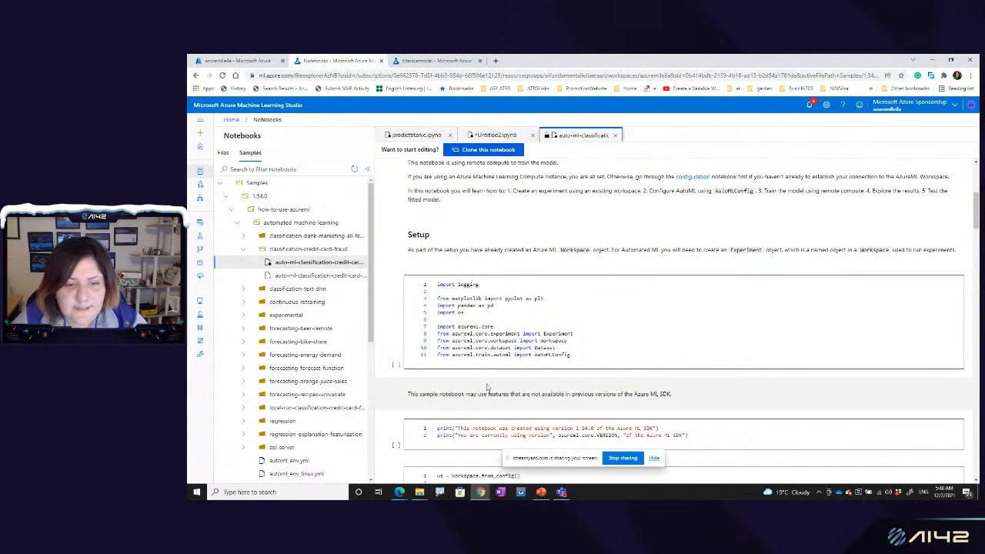
scroll(515, 343, "down", 4)
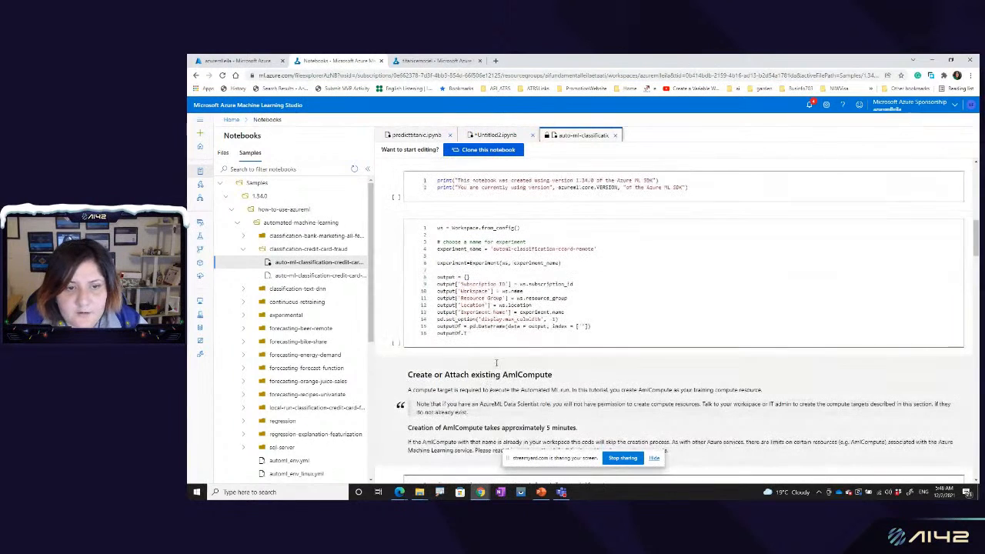
left_click_drag(437, 284, 514, 344)
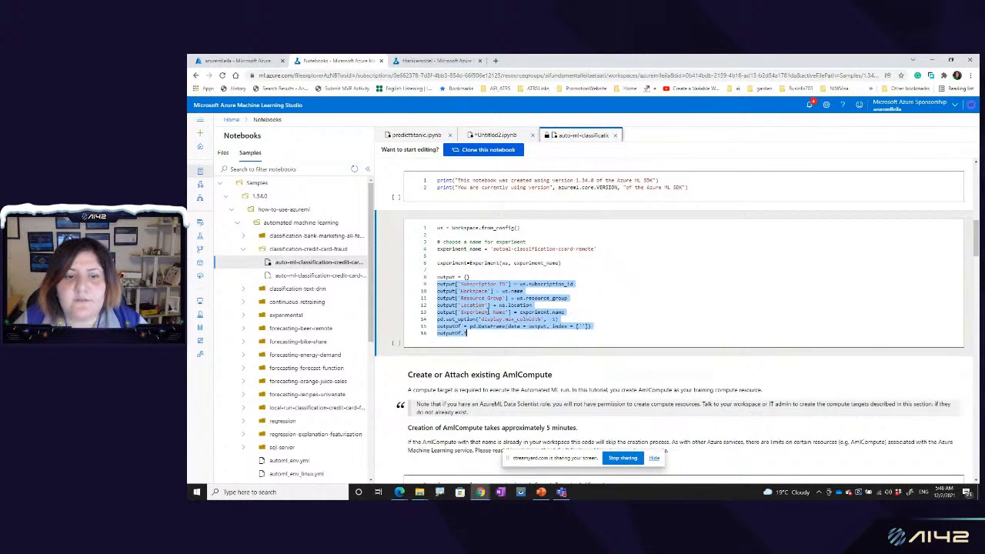
scroll(515, 329, "down", 4)
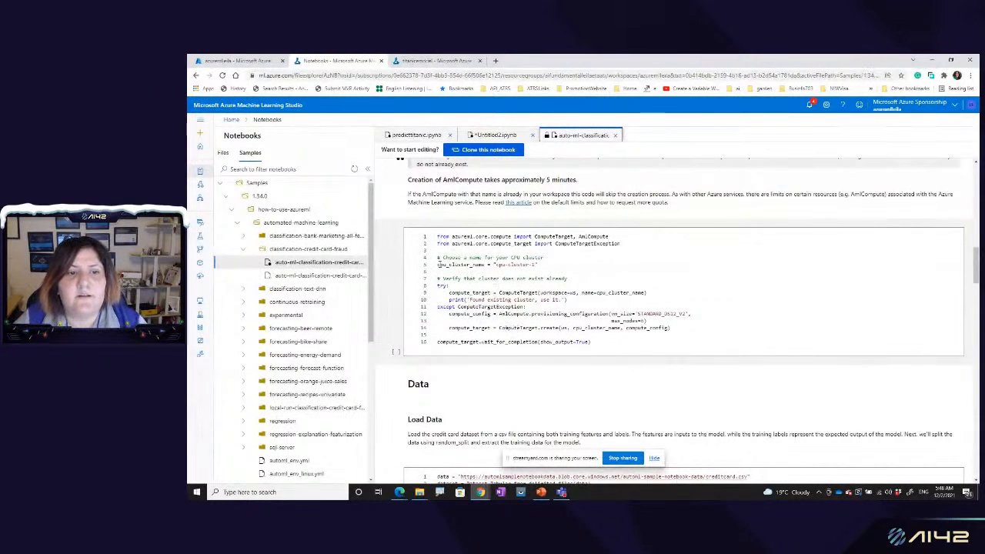
left_click_drag(440, 264, 556, 271)
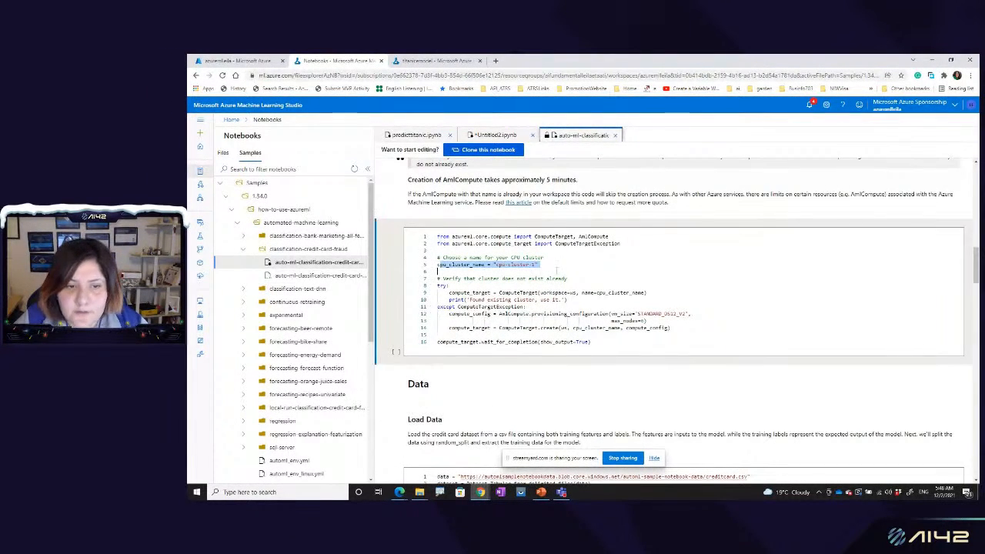
scroll(525, 337, "down", 3)
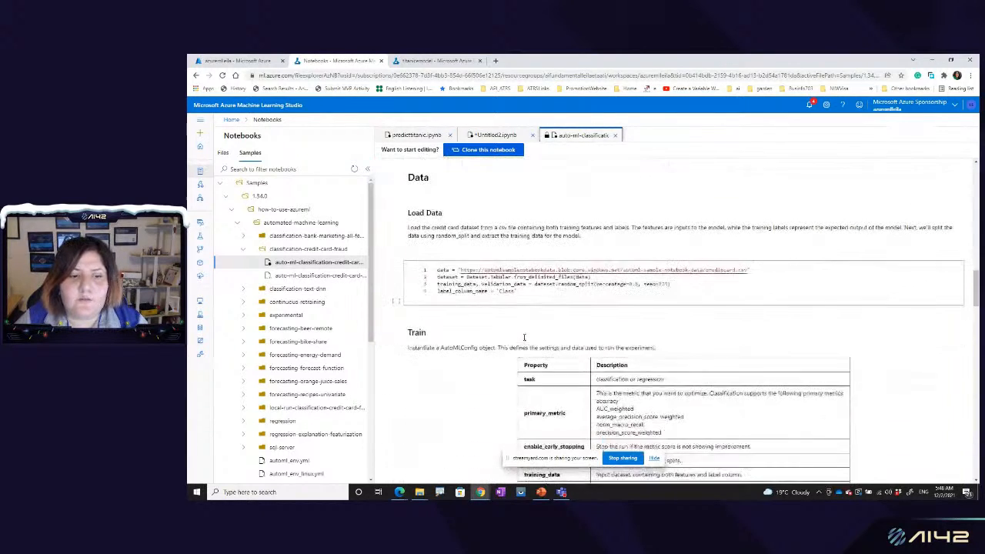
scroll(536, 364, "down", 4)
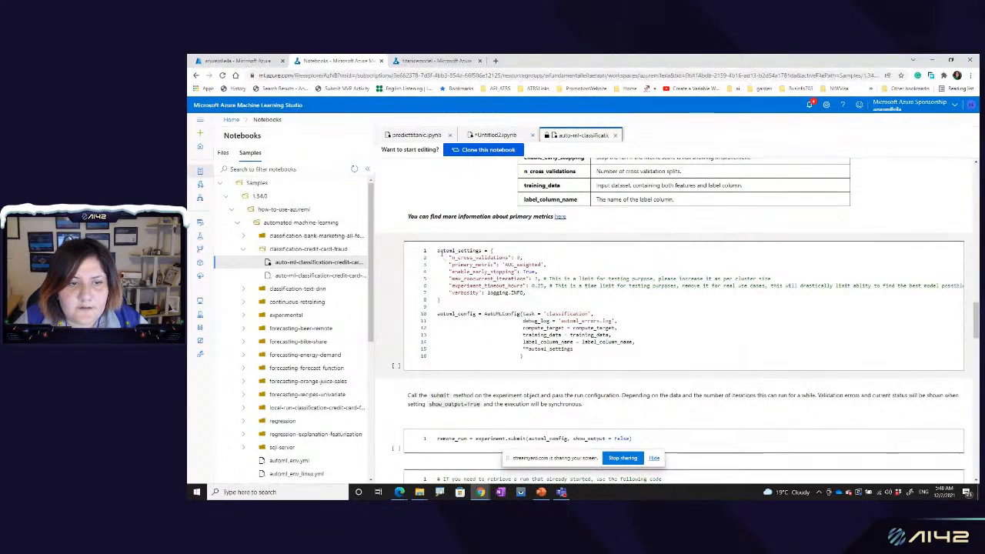
left_click_drag(437, 250, 484, 303)
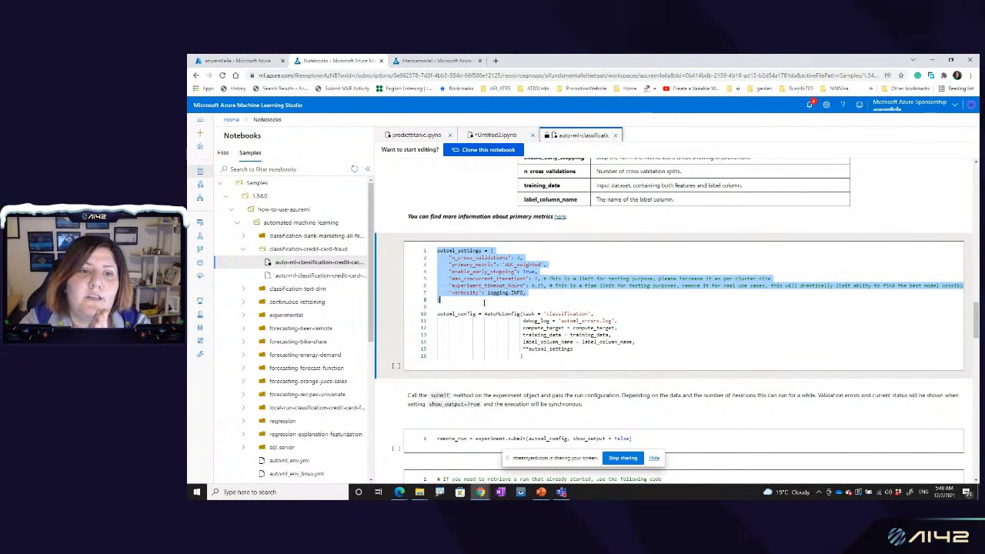
Step: Go back over the sample's compute and experiment cells, examine the azureml imports in Setup, and return to the Load Data section
scroll(485, 304, "up", 20)
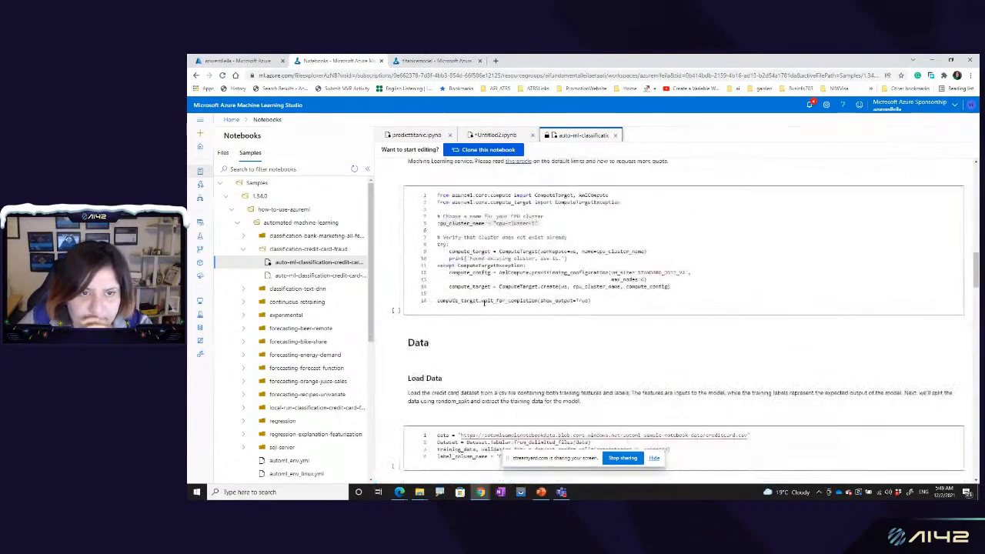
scroll(484, 304, "up", 2)
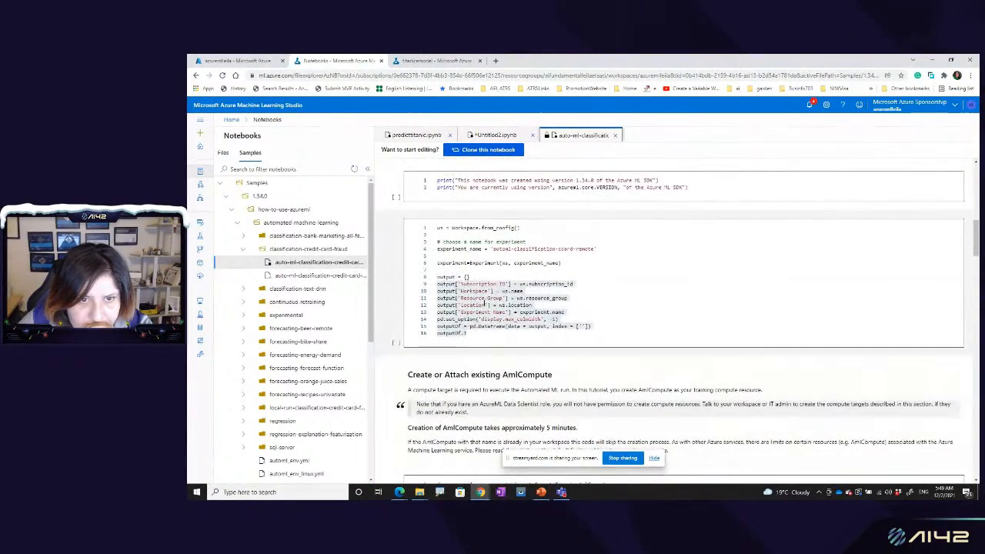
scroll(485, 304, "down", 3)
scroll(484, 304, "down", 1)
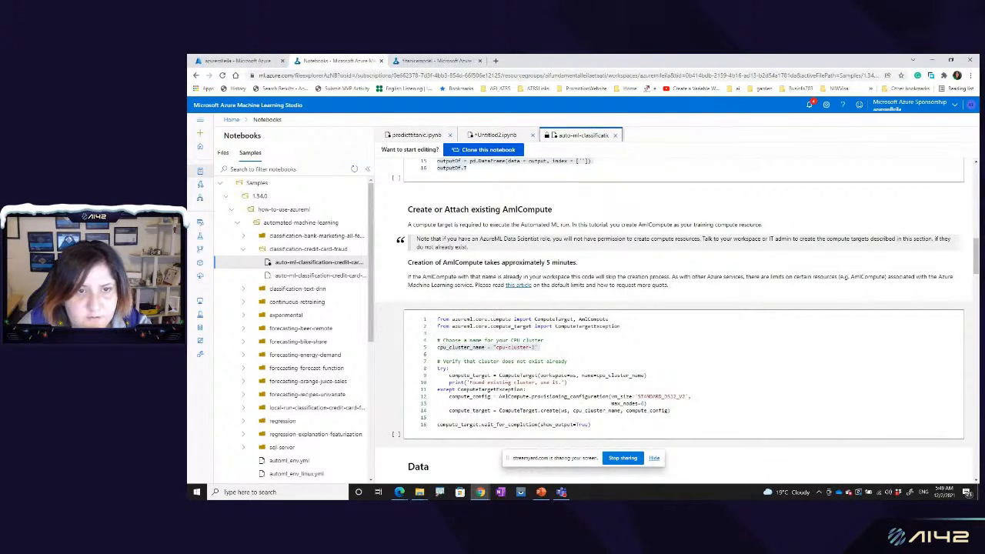
scroll(498, 325, "up", 10)
scroll(503, 375, "up", 1)
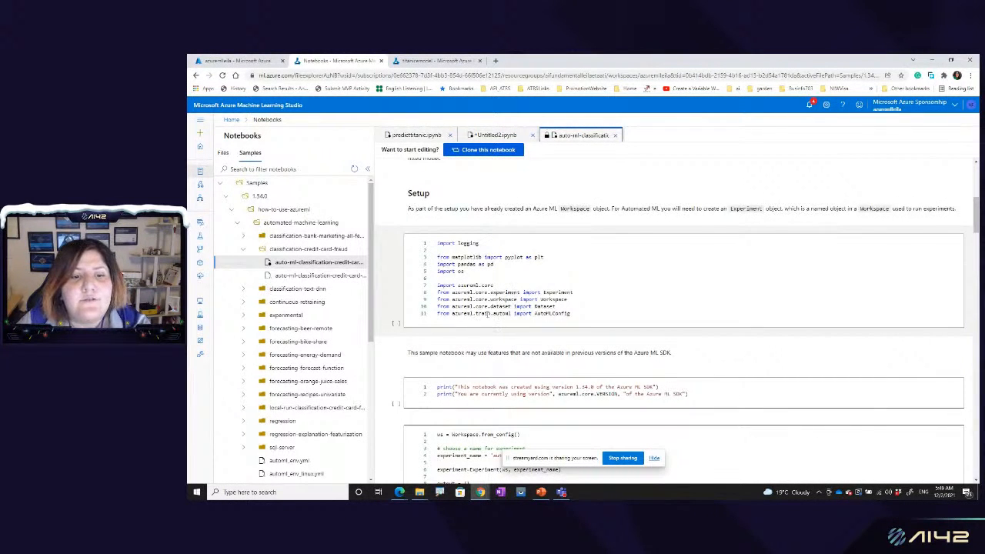
double_click(469, 285)
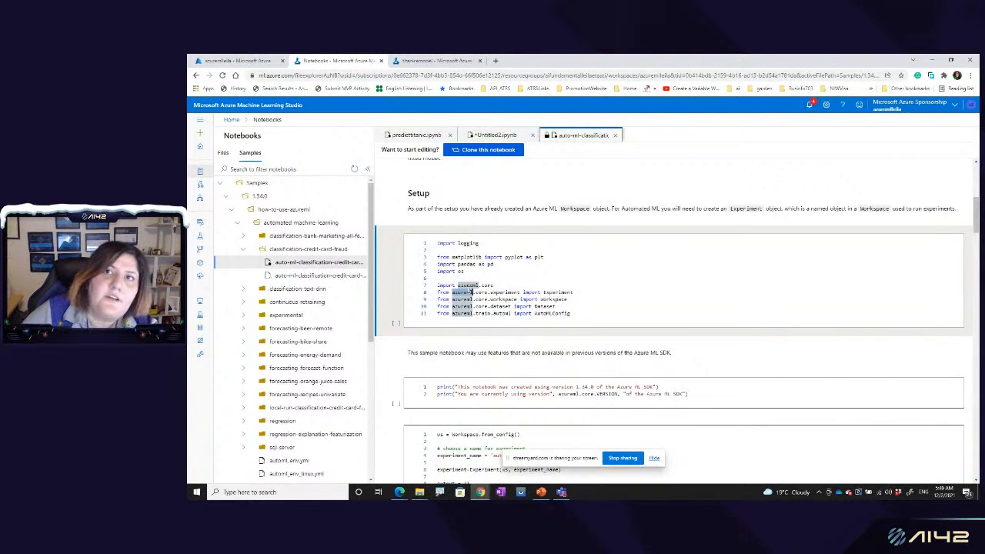
scroll(471, 292, "down", 10)
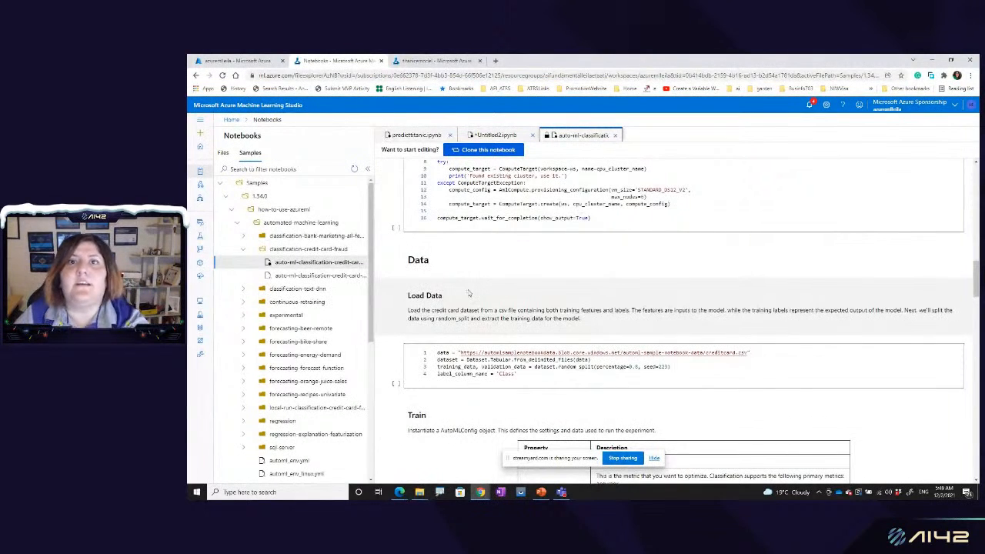
scroll(468, 291, "down", 10)
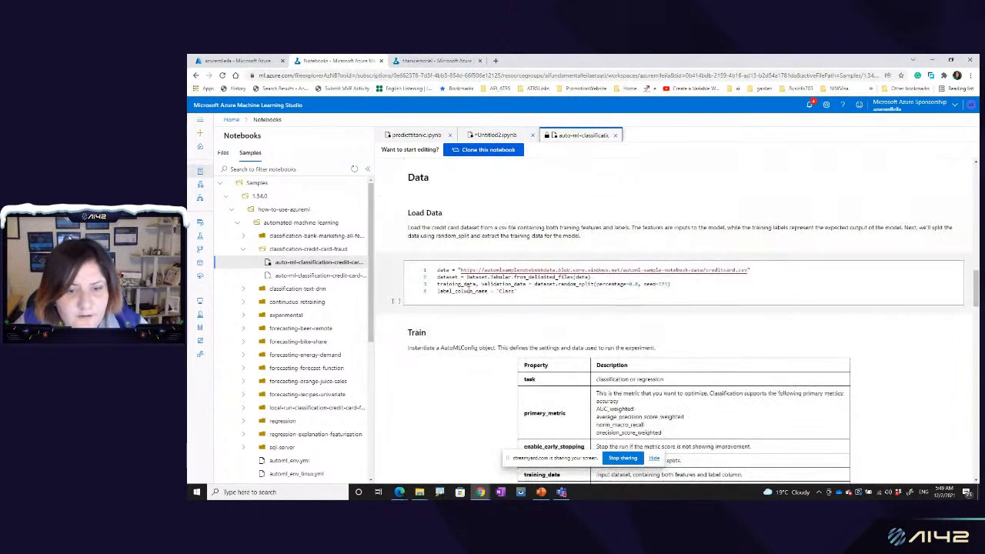
Step: Read the rest of the sample notebook, from Load Data through Train, Analyze results and Test the fitted model to the Acknowledgements
scroll(468, 291, "down", 10)
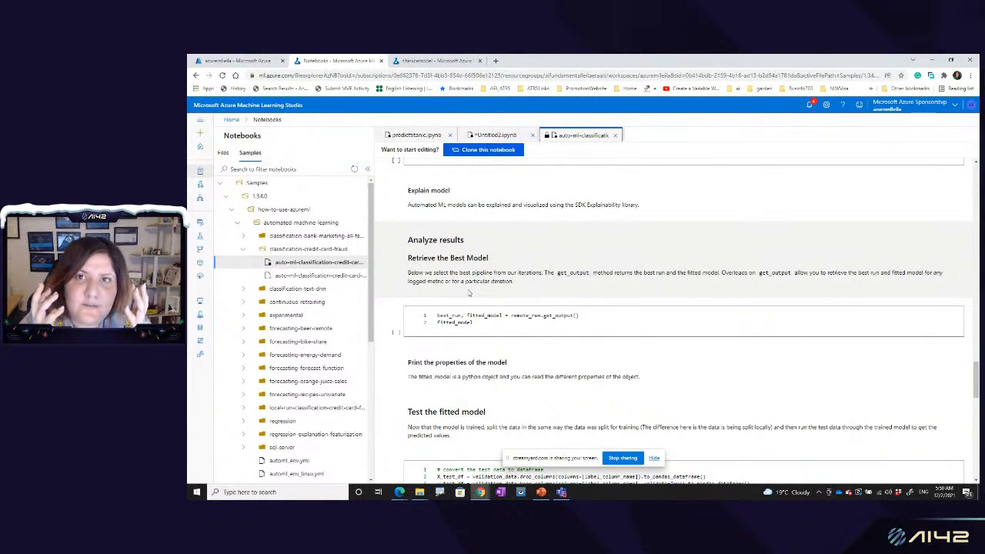
scroll(468, 292, "down", 10)
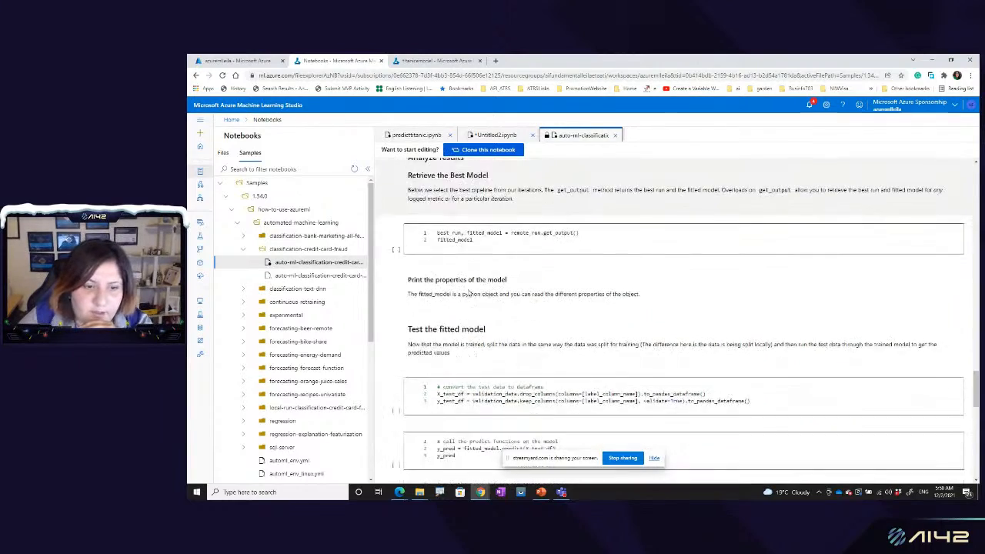
scroll(469, 290, "down", 4)
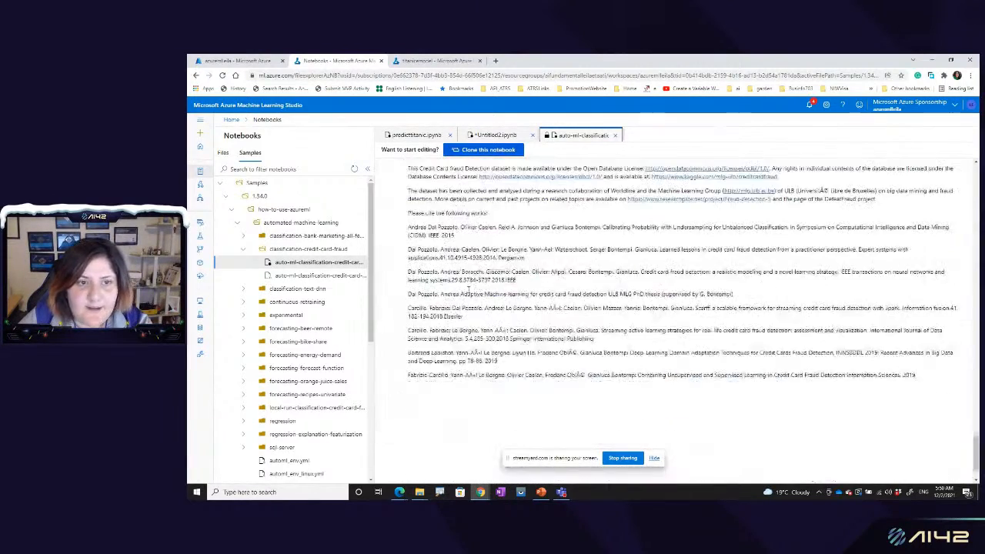
scroll(470, 293, "up", 2)
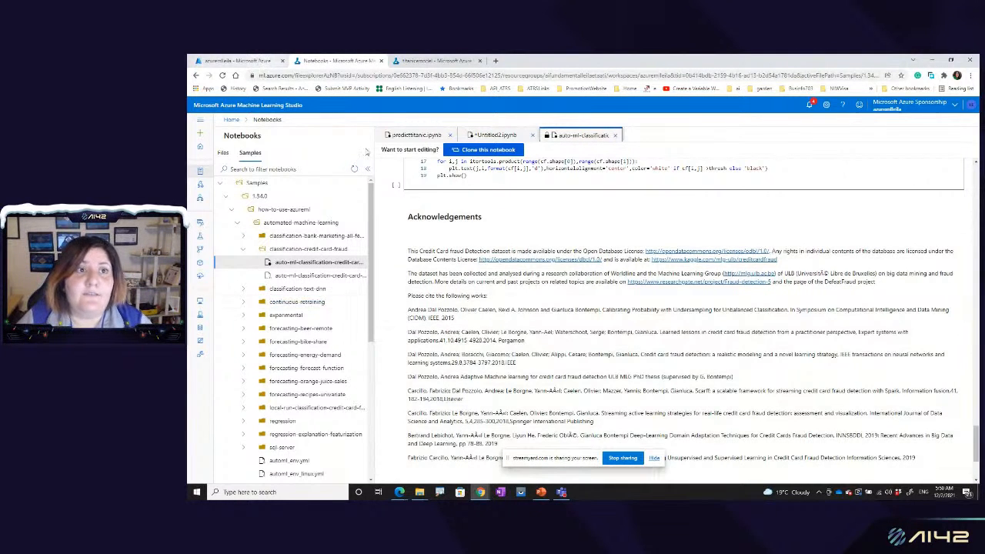
Step: Switch to the PowerPoint deck, start the slide show from the current Designer slide and advance to the Prepare, Experiment, Deploy diagram
left_click(545, 494)
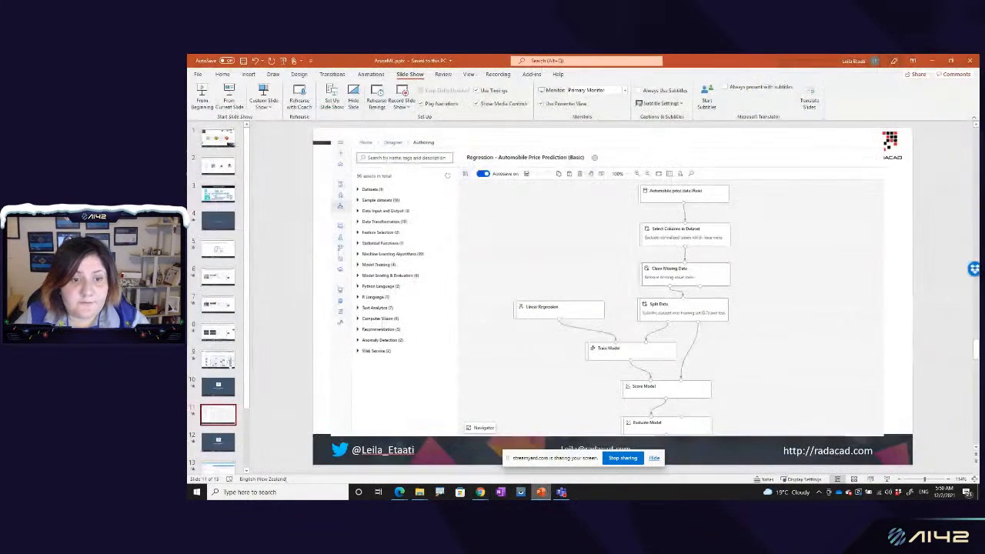
left_click(236, 110)
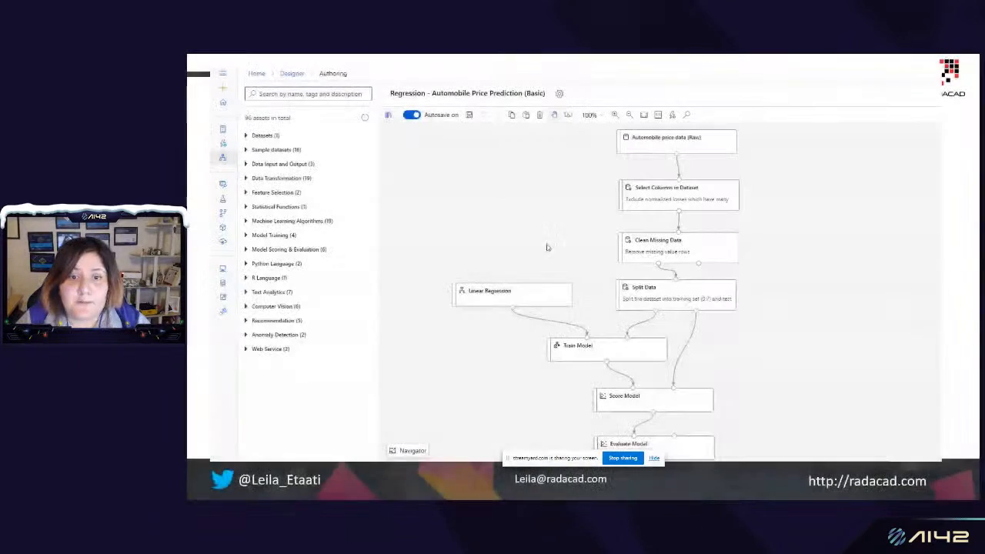
left_click(483, 360)
left_click(483, 361)
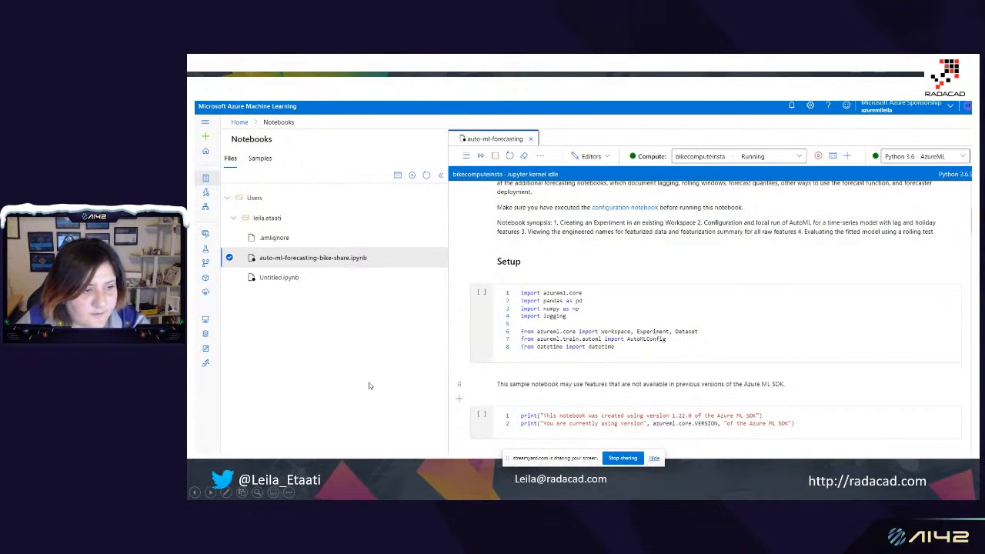
key("alt+Tab")
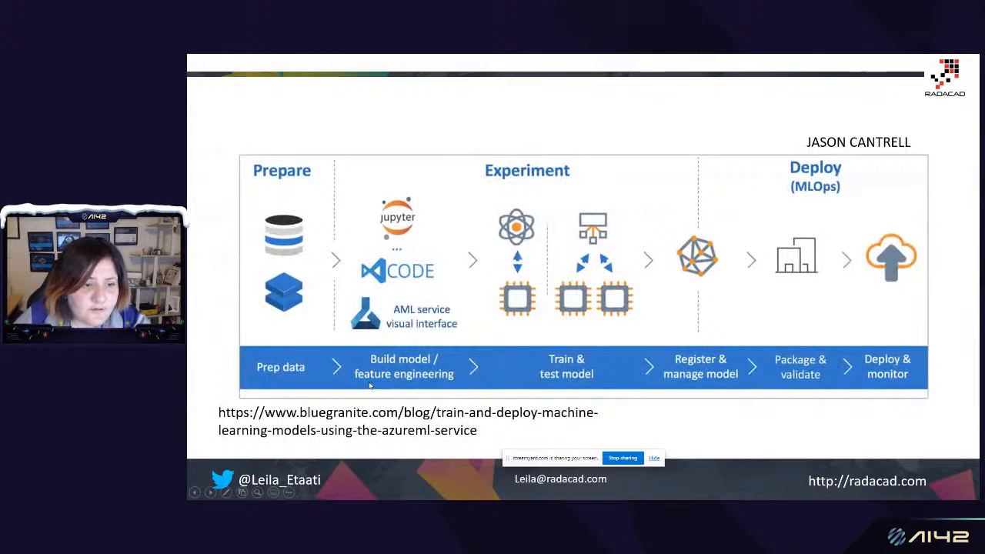